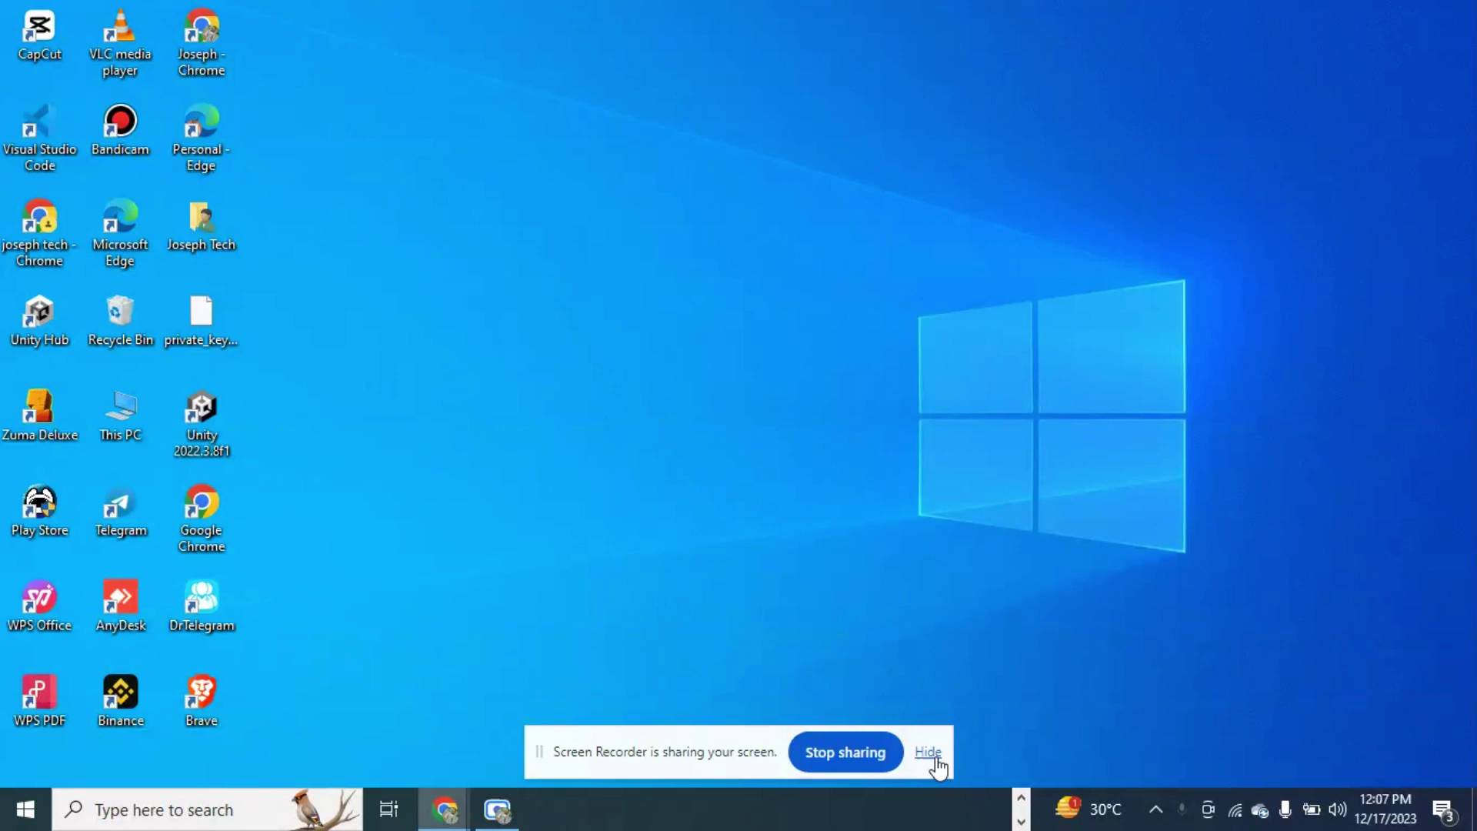
# Launch Chrome and run a Google search for 'google play console'
pyautogui.click(1020, 800)
pyautogui.click(951, 810)
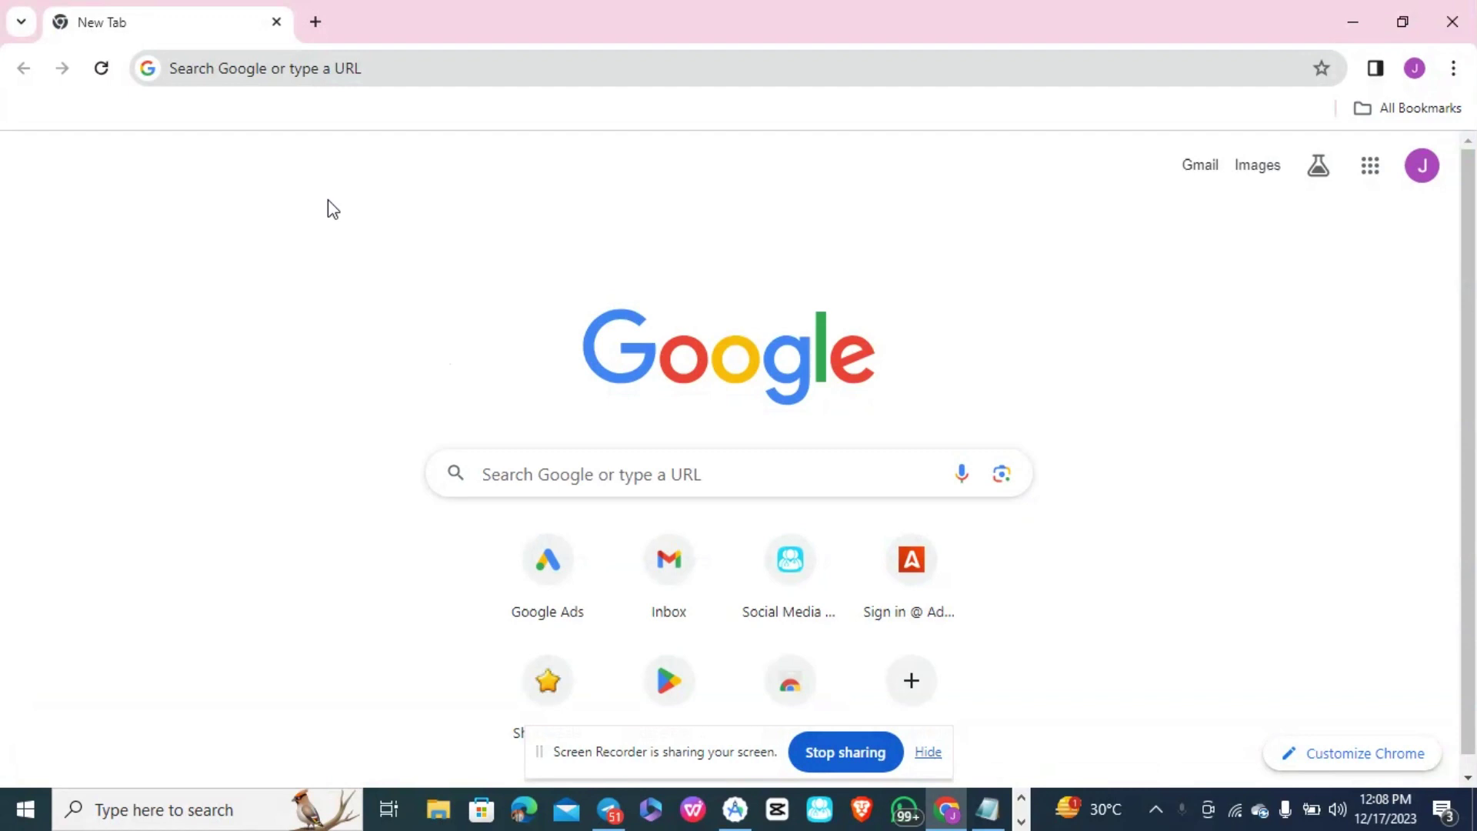
pyautogui.click(265, 67)
pyautogui.click(270, 106)
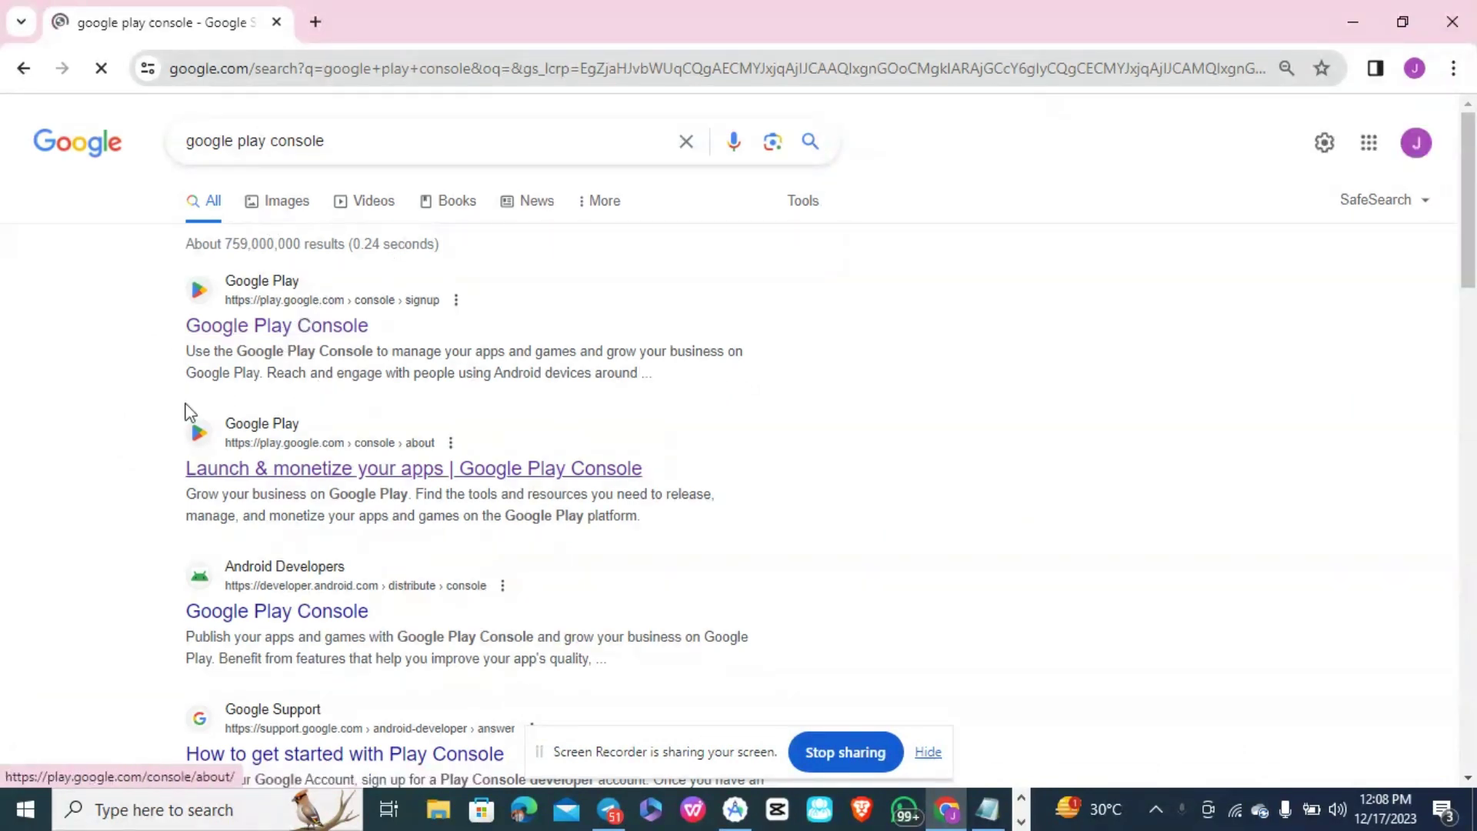
# Go from the search result to the Play Console Home page and scroll to its two Production apps
pyautogui.click(294, 329)
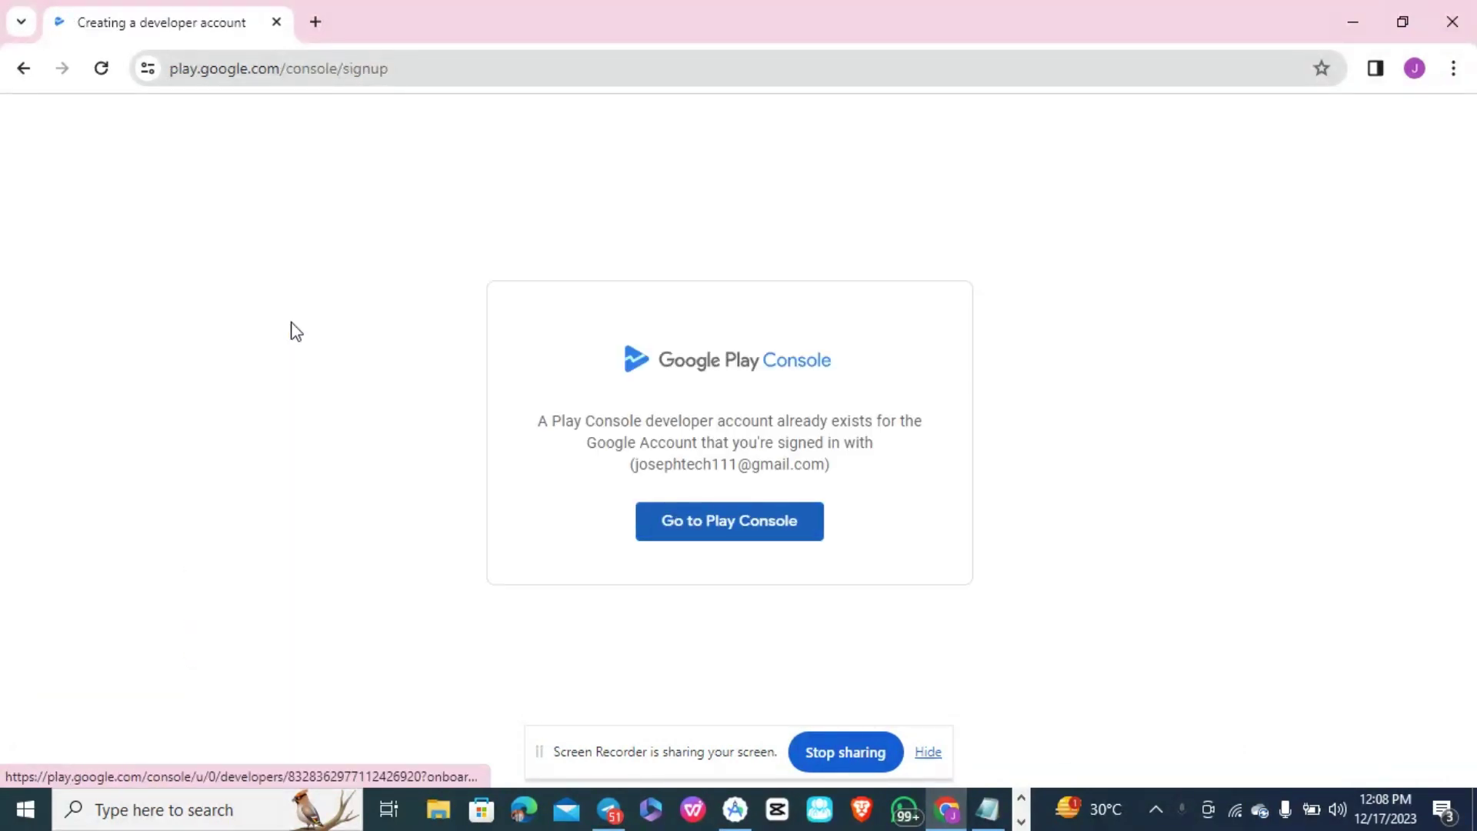
pyautogui.click(734, 522)
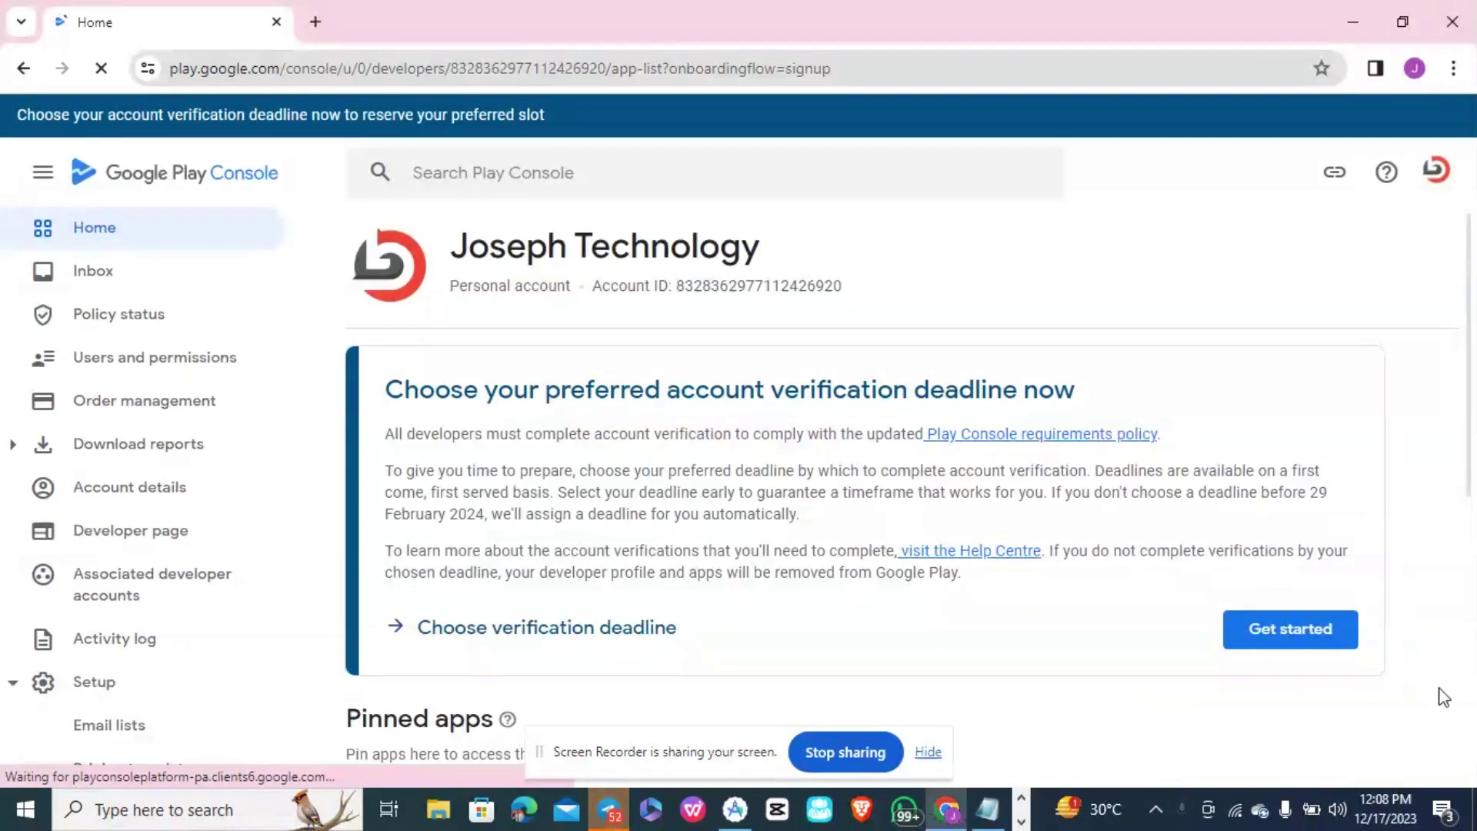
pyautogui.click(931, 752)
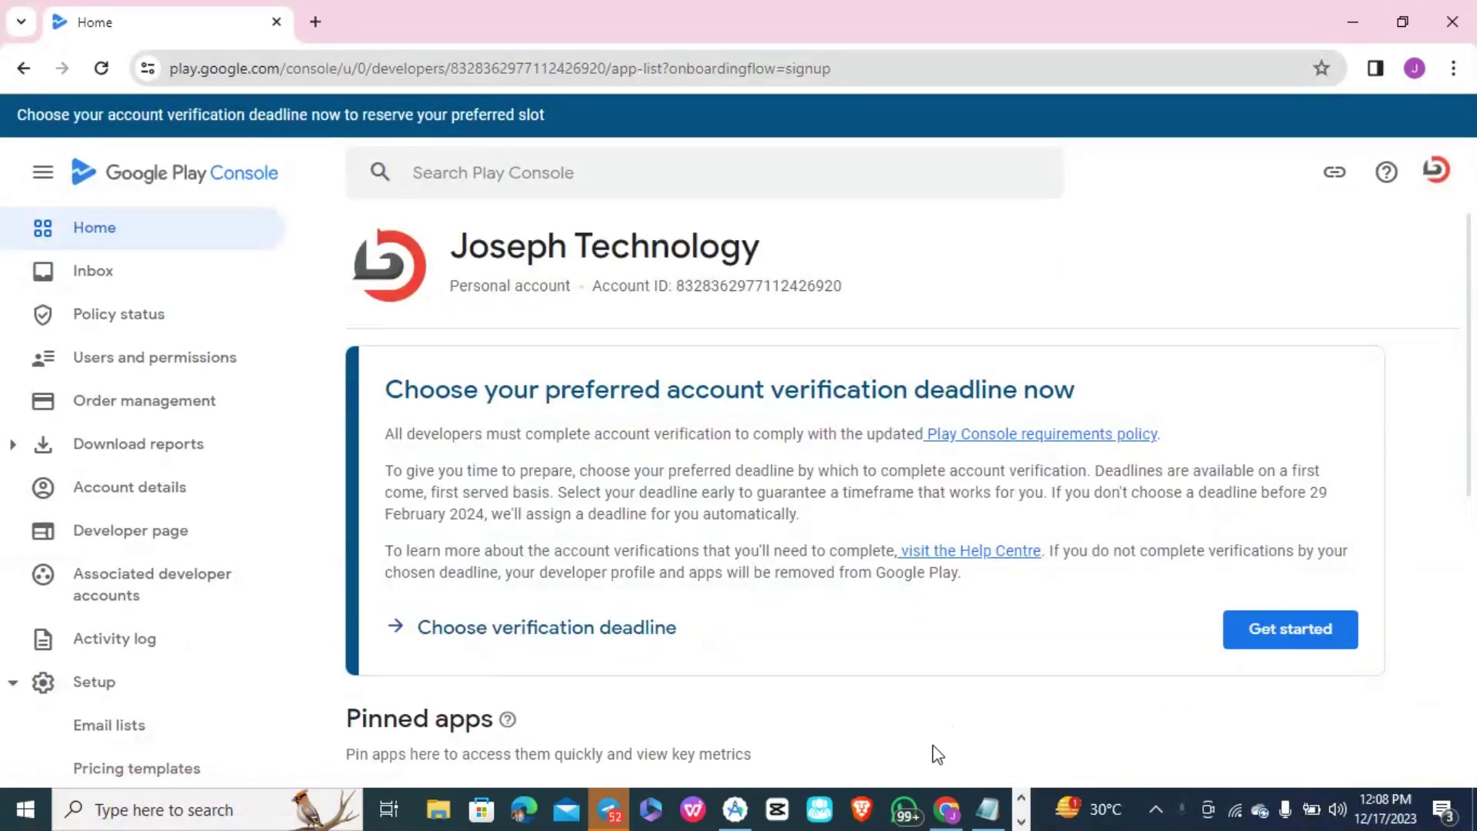
pyautogui.scroll(-1, 1472, 327)
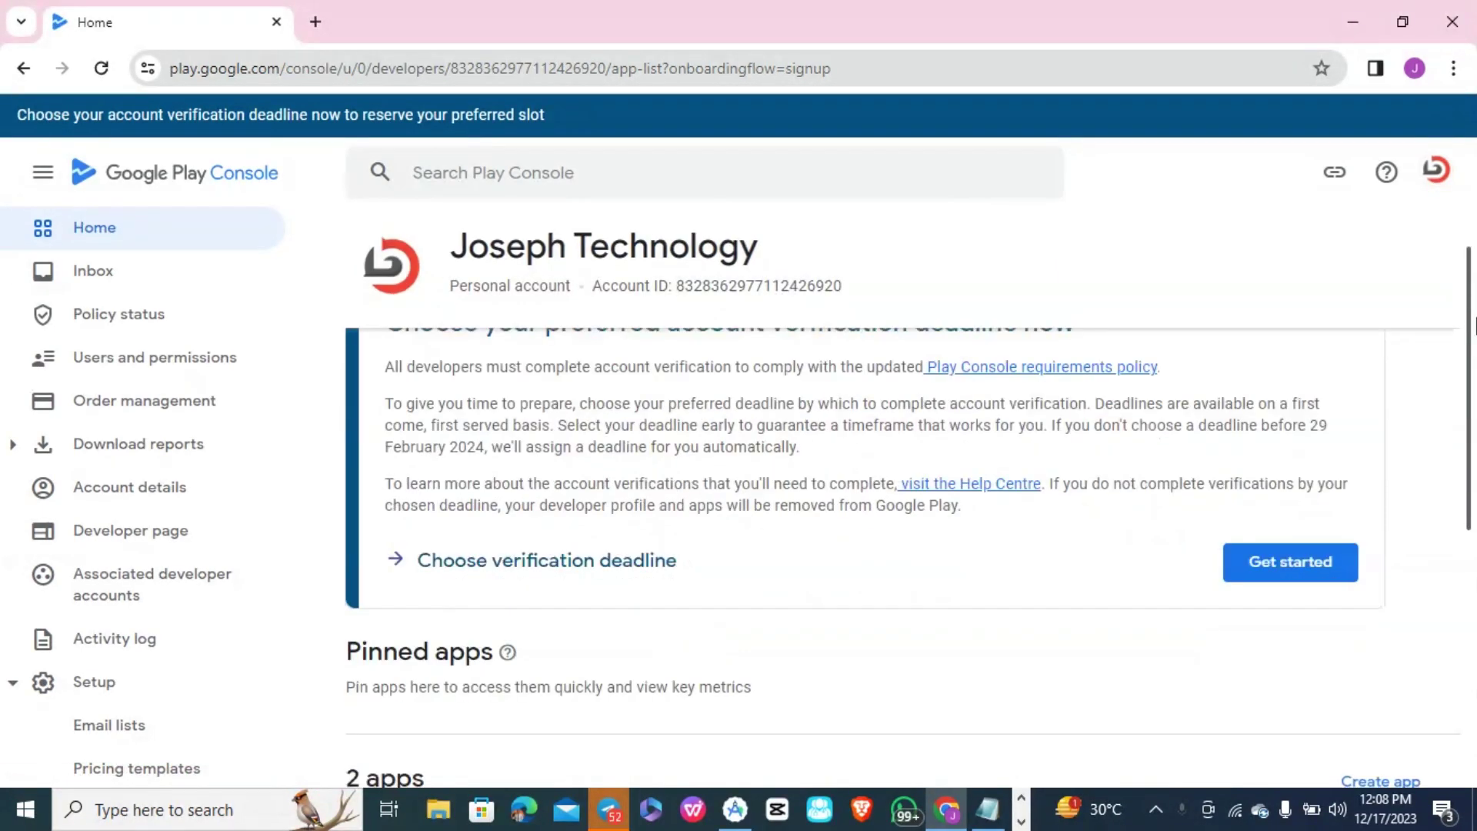
pyautogui.scroll(-6, 1472, 327)
pyautogui.scroll(5, 1440, 338)
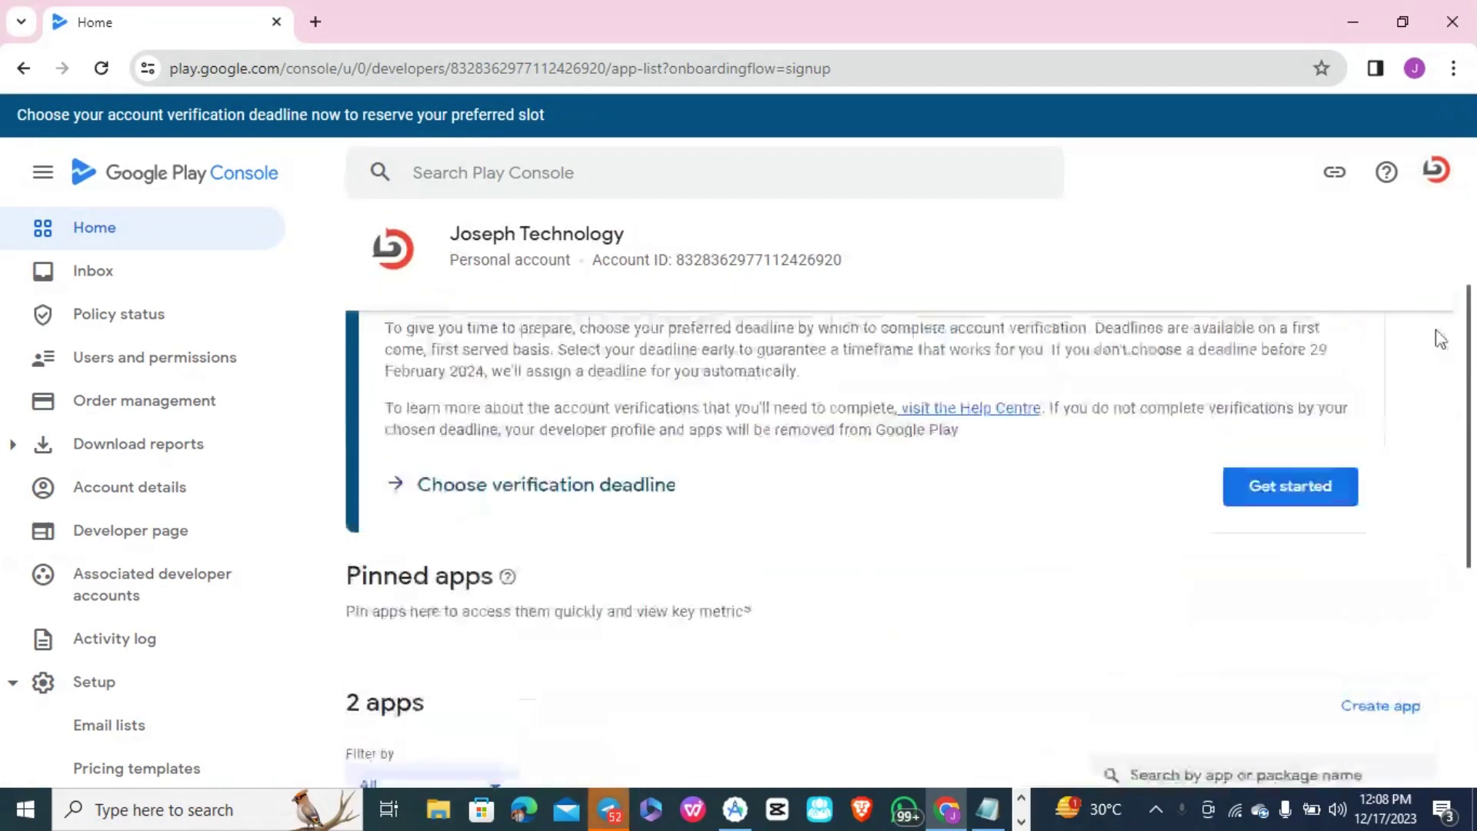
pyautogui.scroll(-5, 1439, 338)
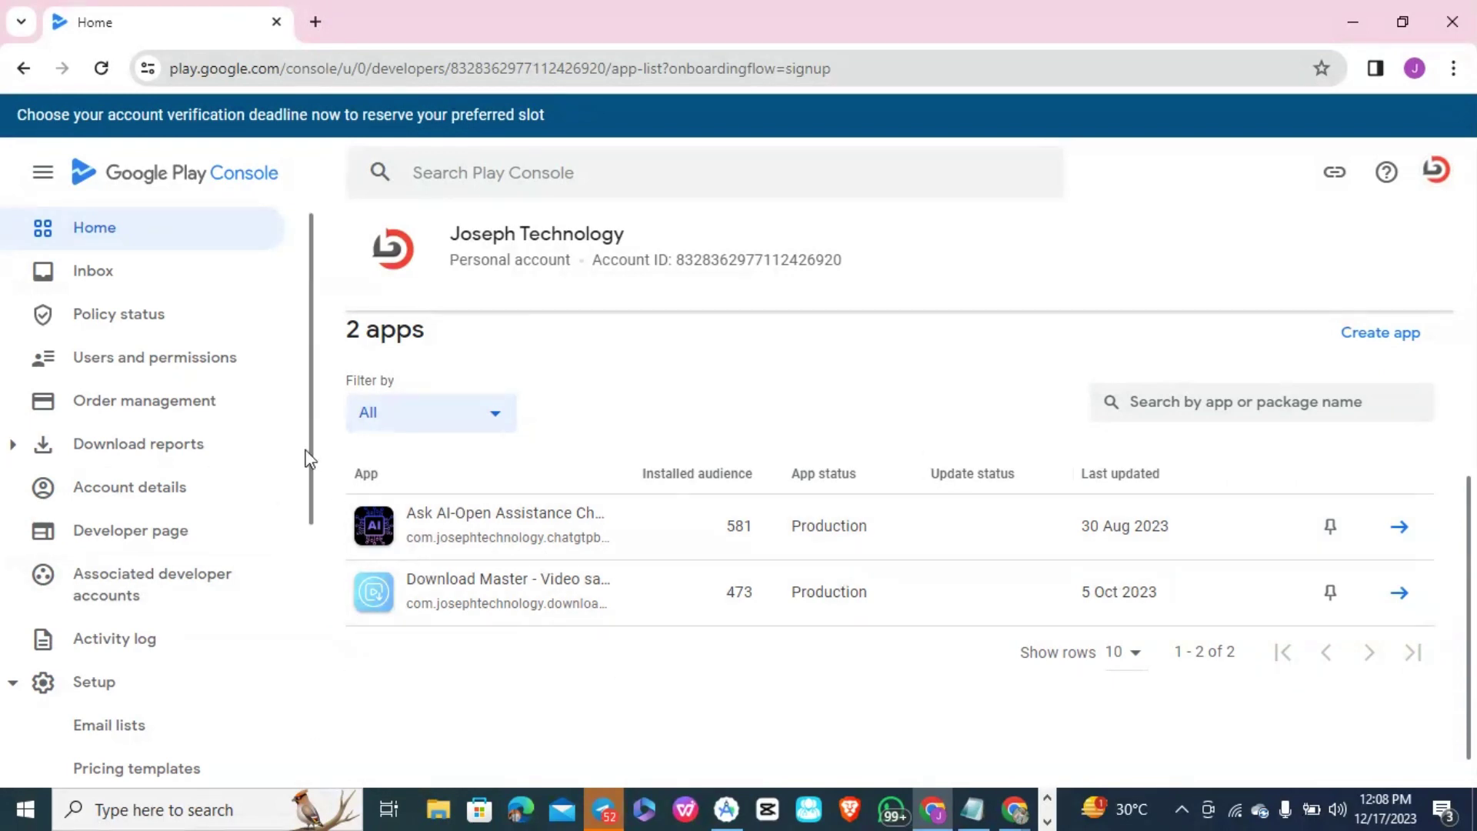
pyautogui.moveTo(311, 494); pyautogui.dragTo(302, 330)
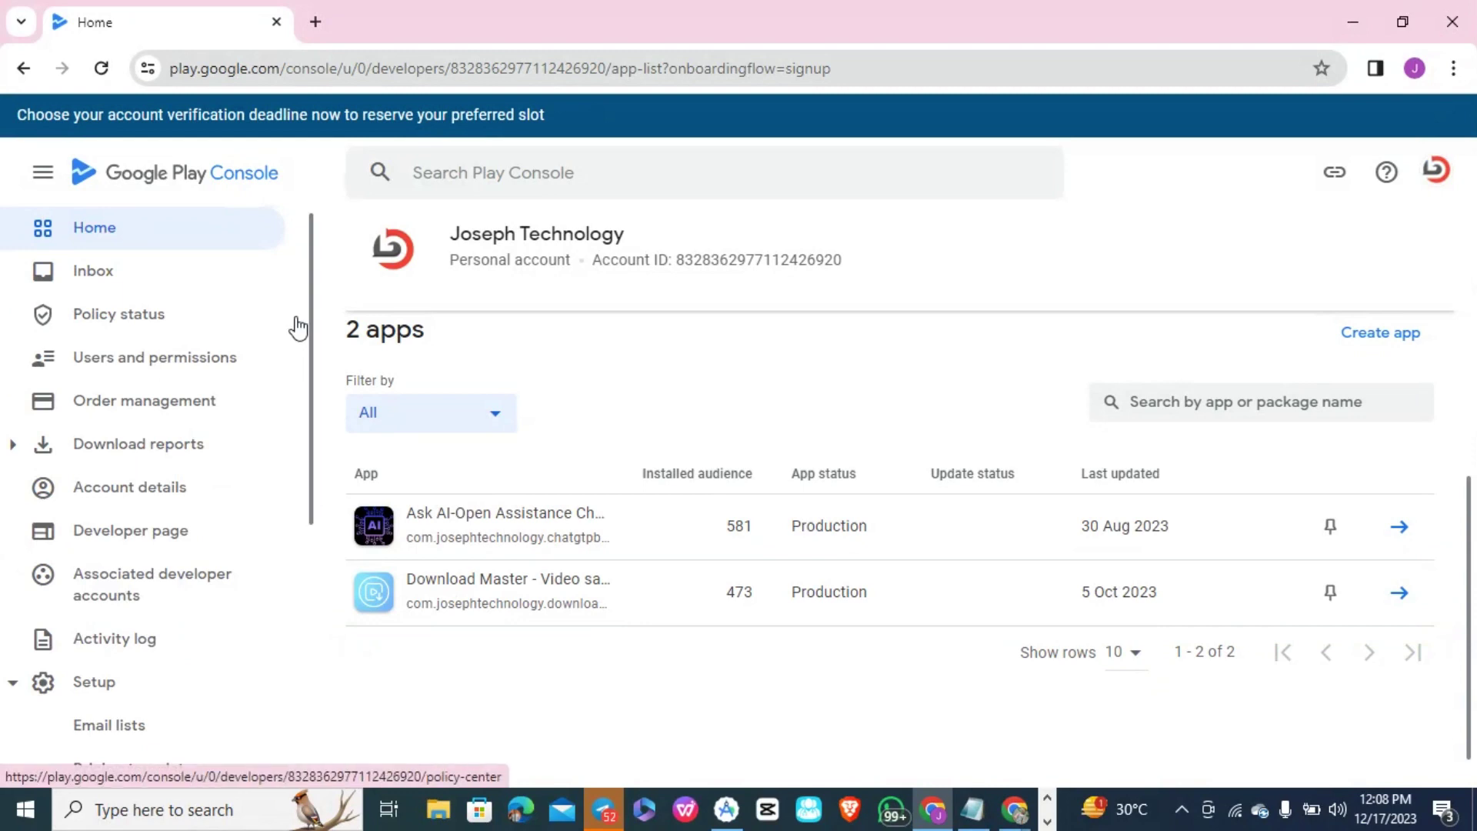
pyautogui.moveTo(313, 342); pyautogui.dragTo(313, 551)
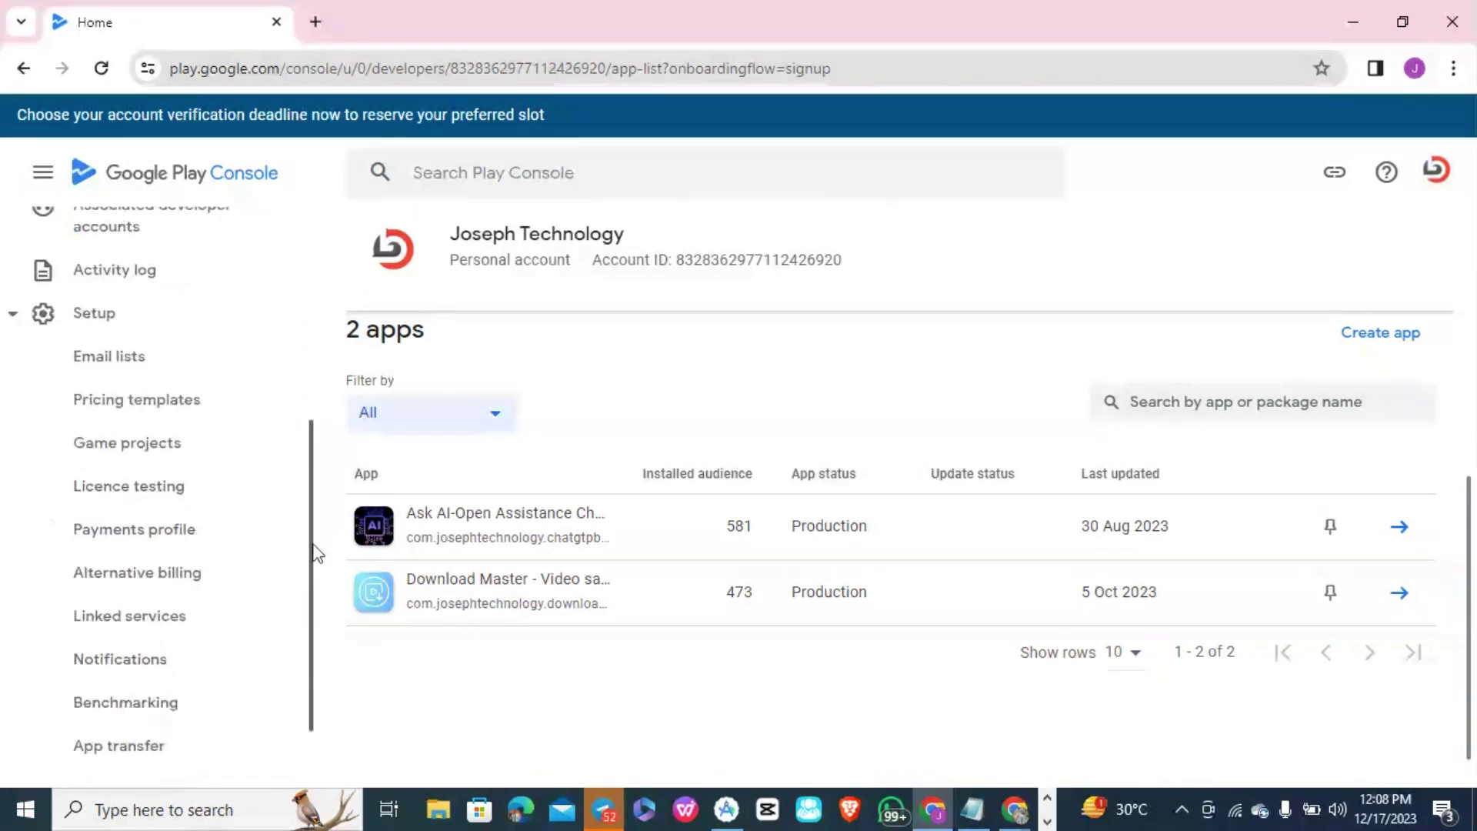
pyautogui.moveTo(311, 761)
pyautogui.mouseDown()
pyautogui.moveTo(313, 320)
pyautogui.moveTo(295, 769)
pyautogui.mouseUp()
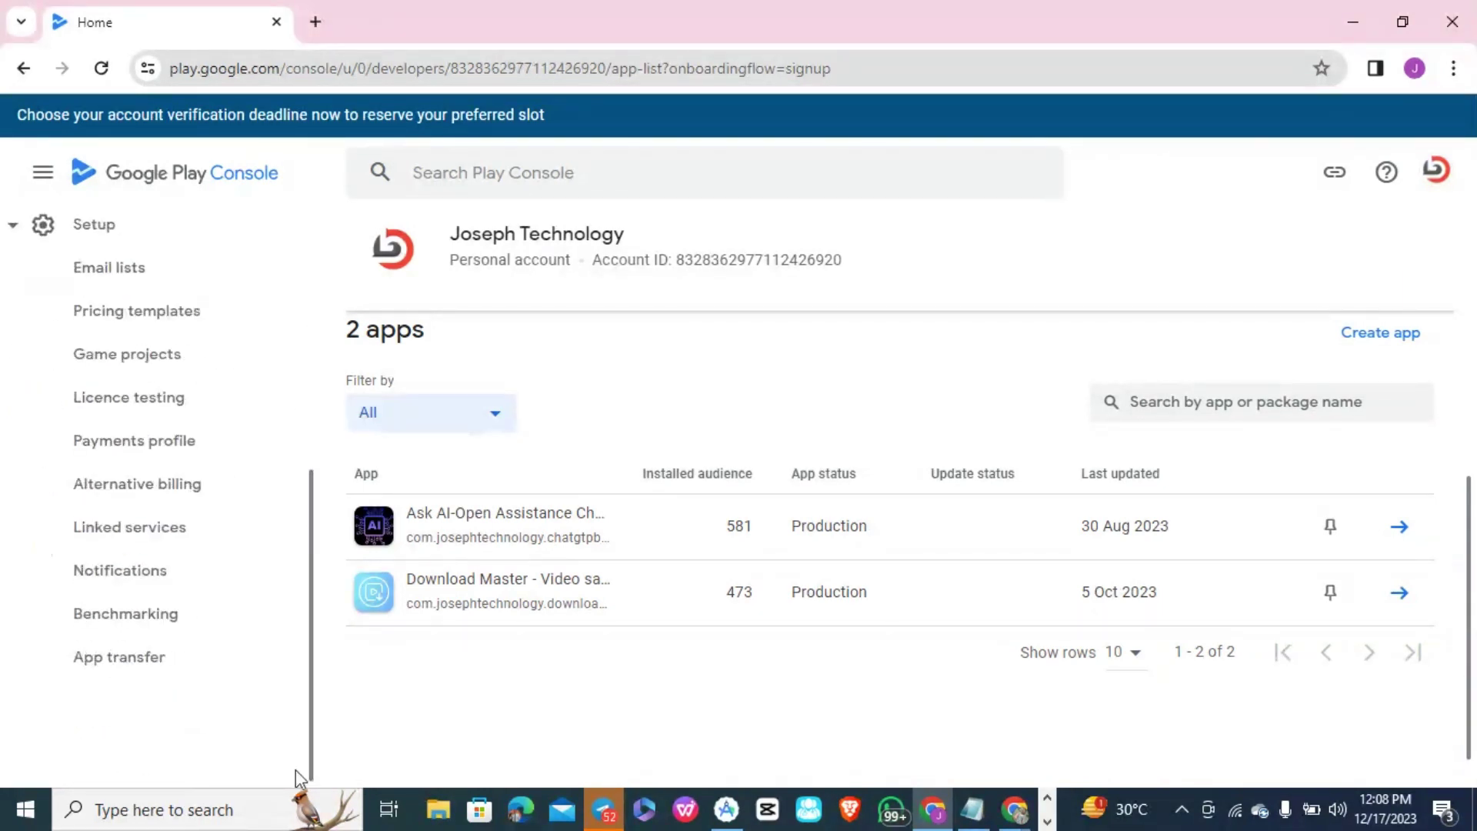
# Open the App transfer page from the Play Console sidebar
pyautogui.click(125, 666)
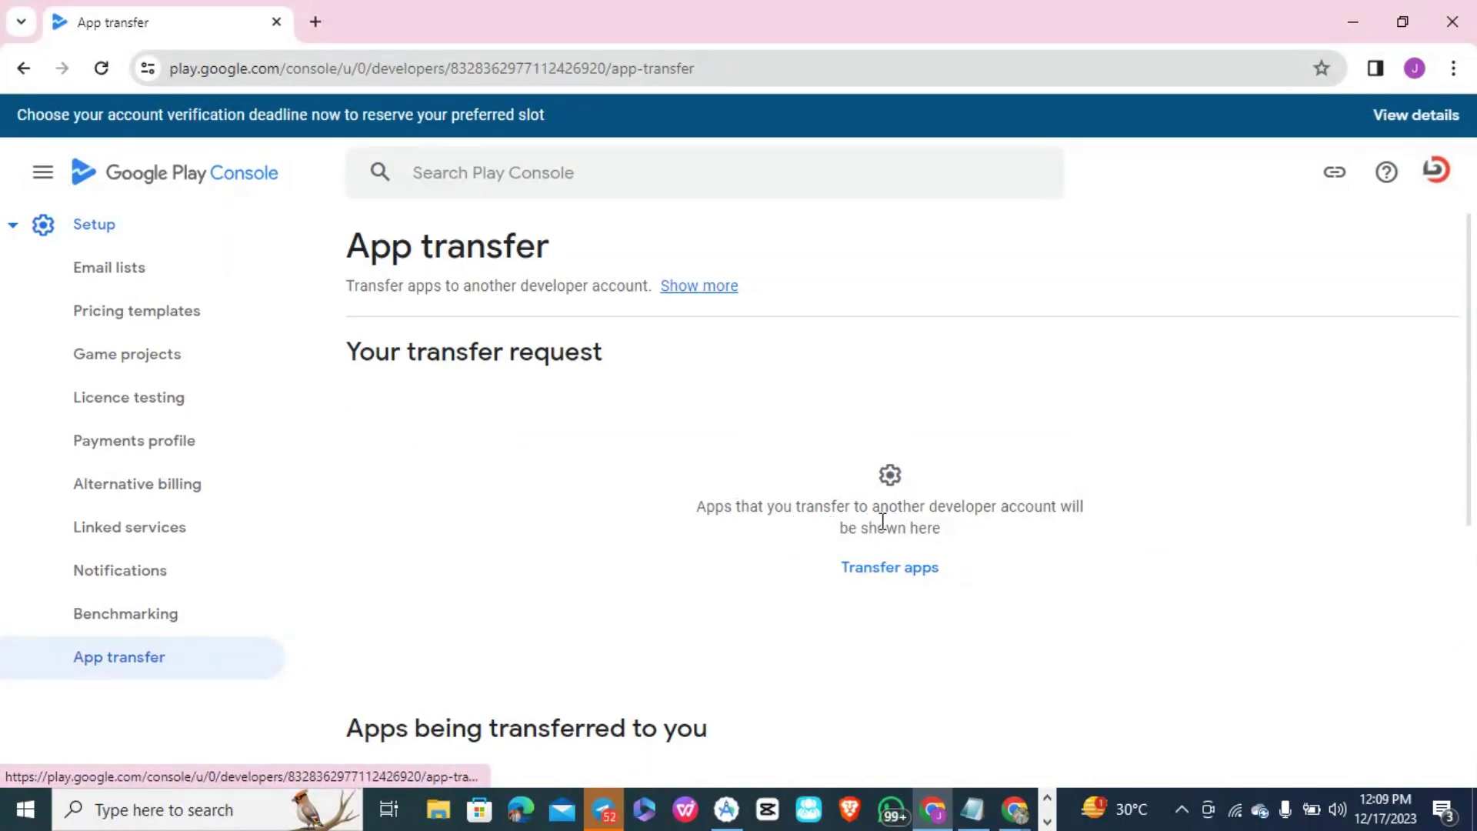
pyautogui.scroll(-6, 1464, 655)
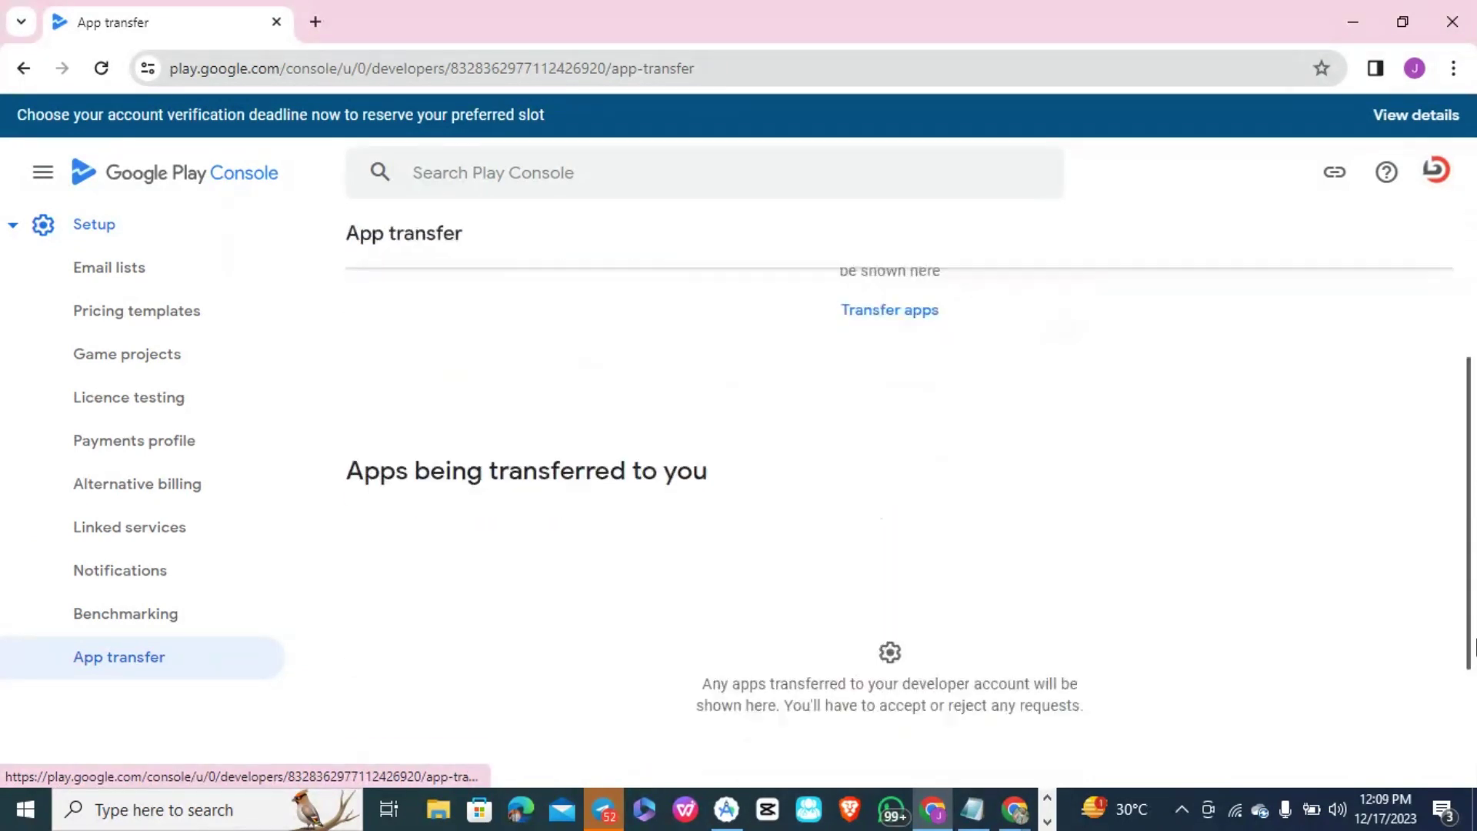
pyautogui.scroll(6, 1457, 600)
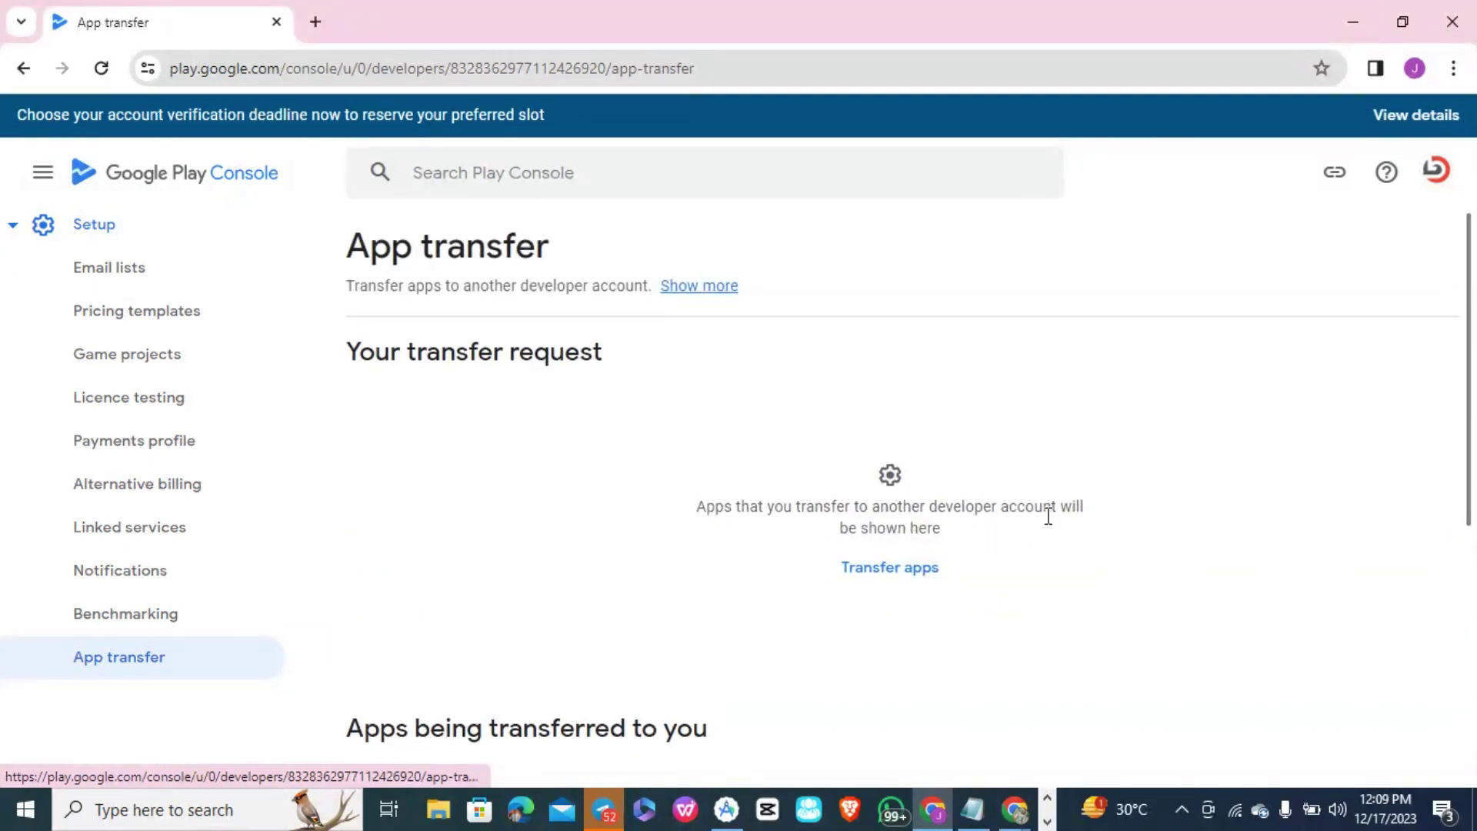
# Start a Transfer apps request and view the help text for the transaction ID field
pyautogui.click(898, 573)
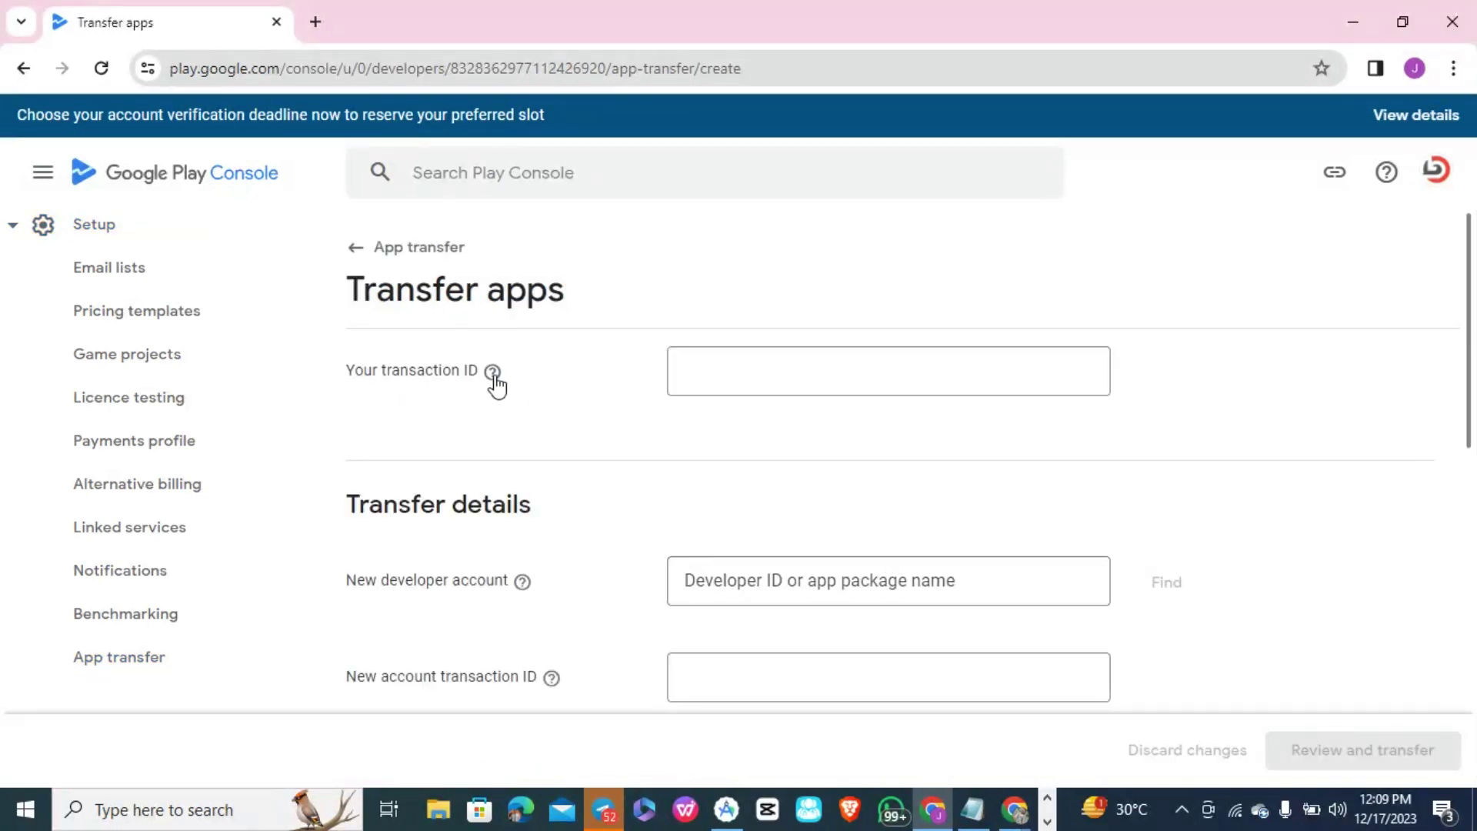
pyautogui.moveTo(493, 373)
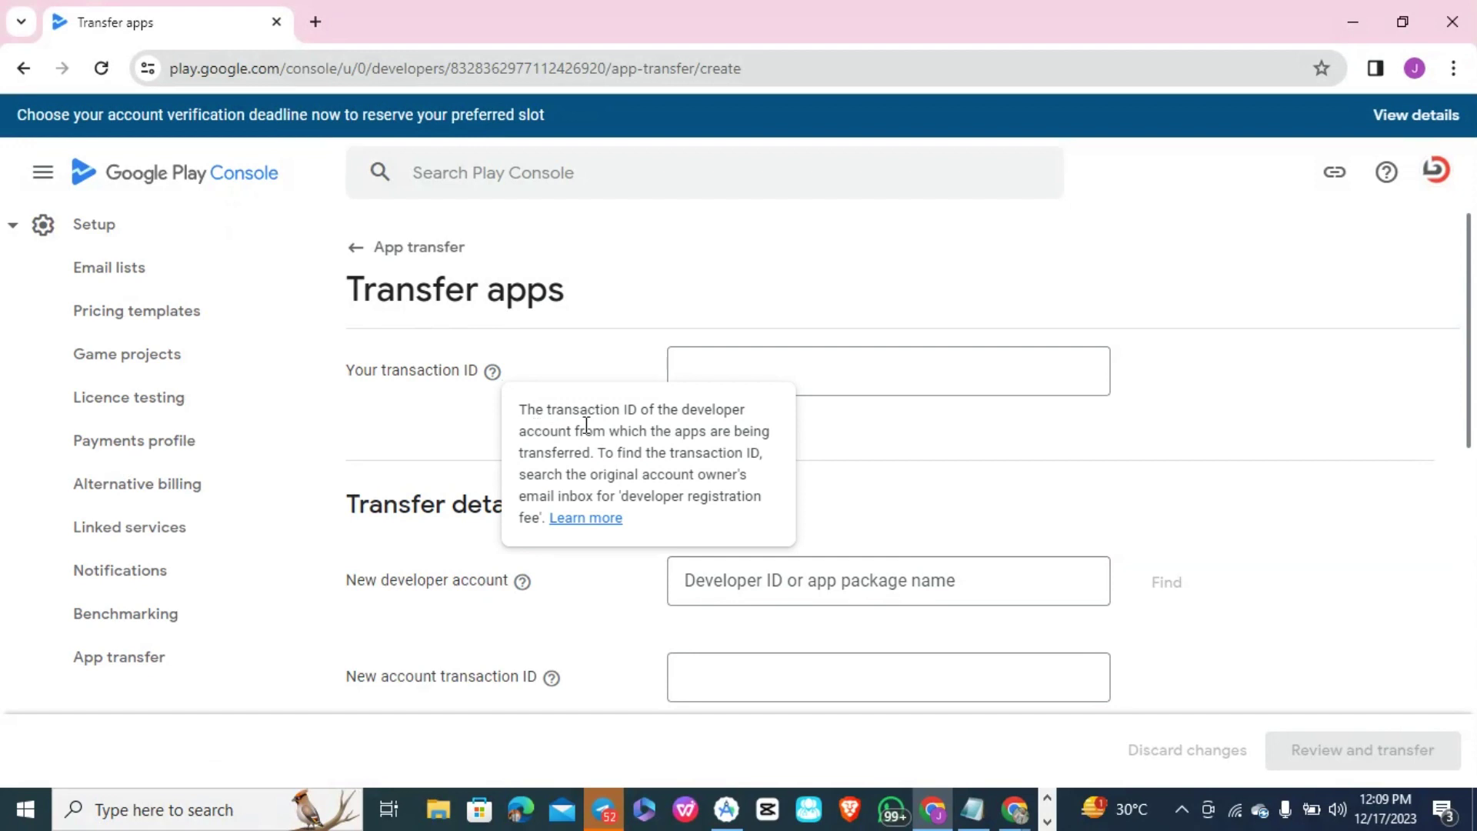
pyautogui.click(772, 376)
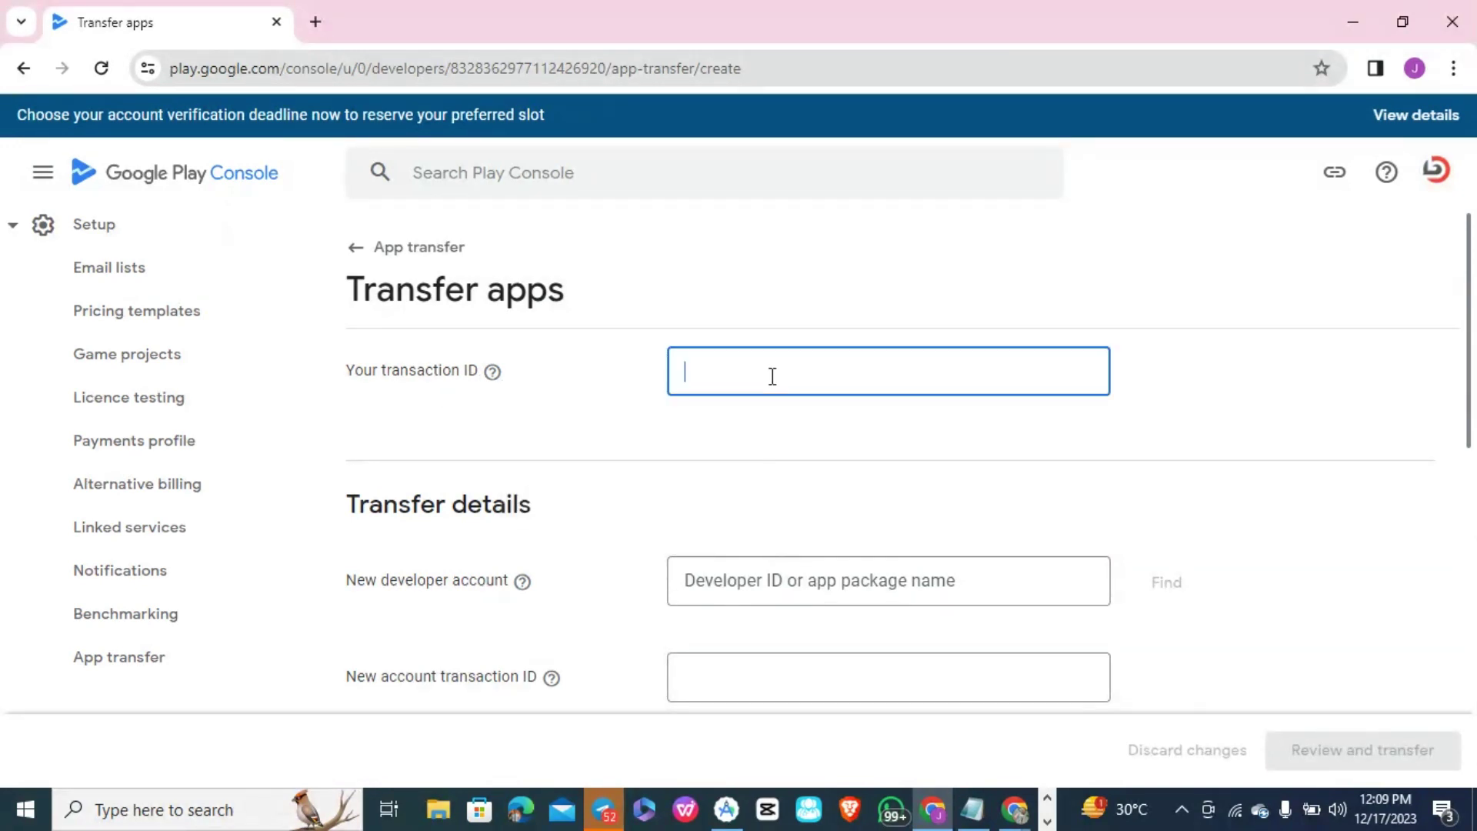
pyautogui.click(493, 372)
pyautogui.moveTo(492, 374)
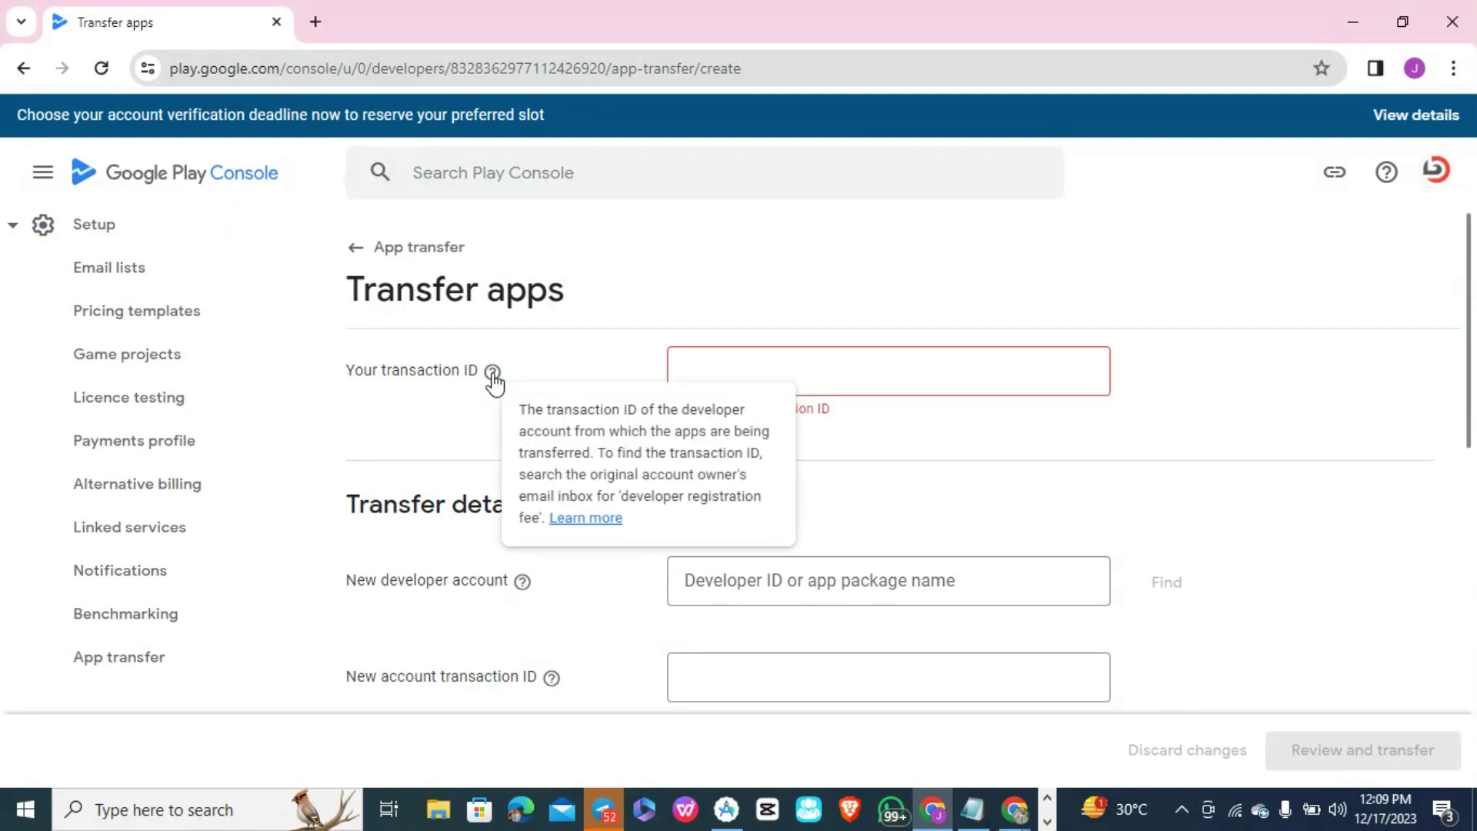
# In a new tab, open Google Account's Payments & subscriptions page
pyautogui.click(320, 28)
pyautogui.click(1435, 177)
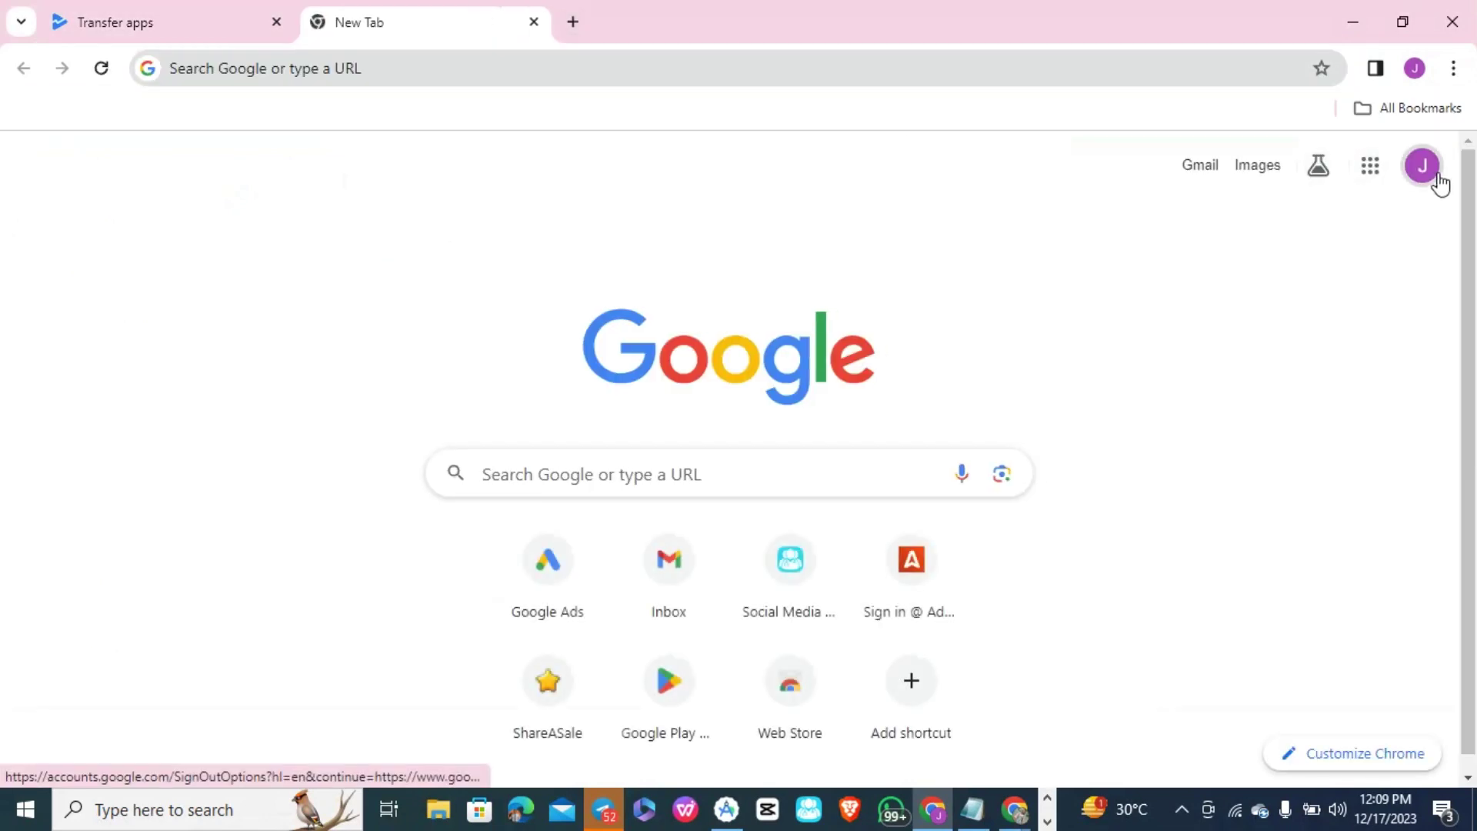
pyautogui.click(1169, 442)
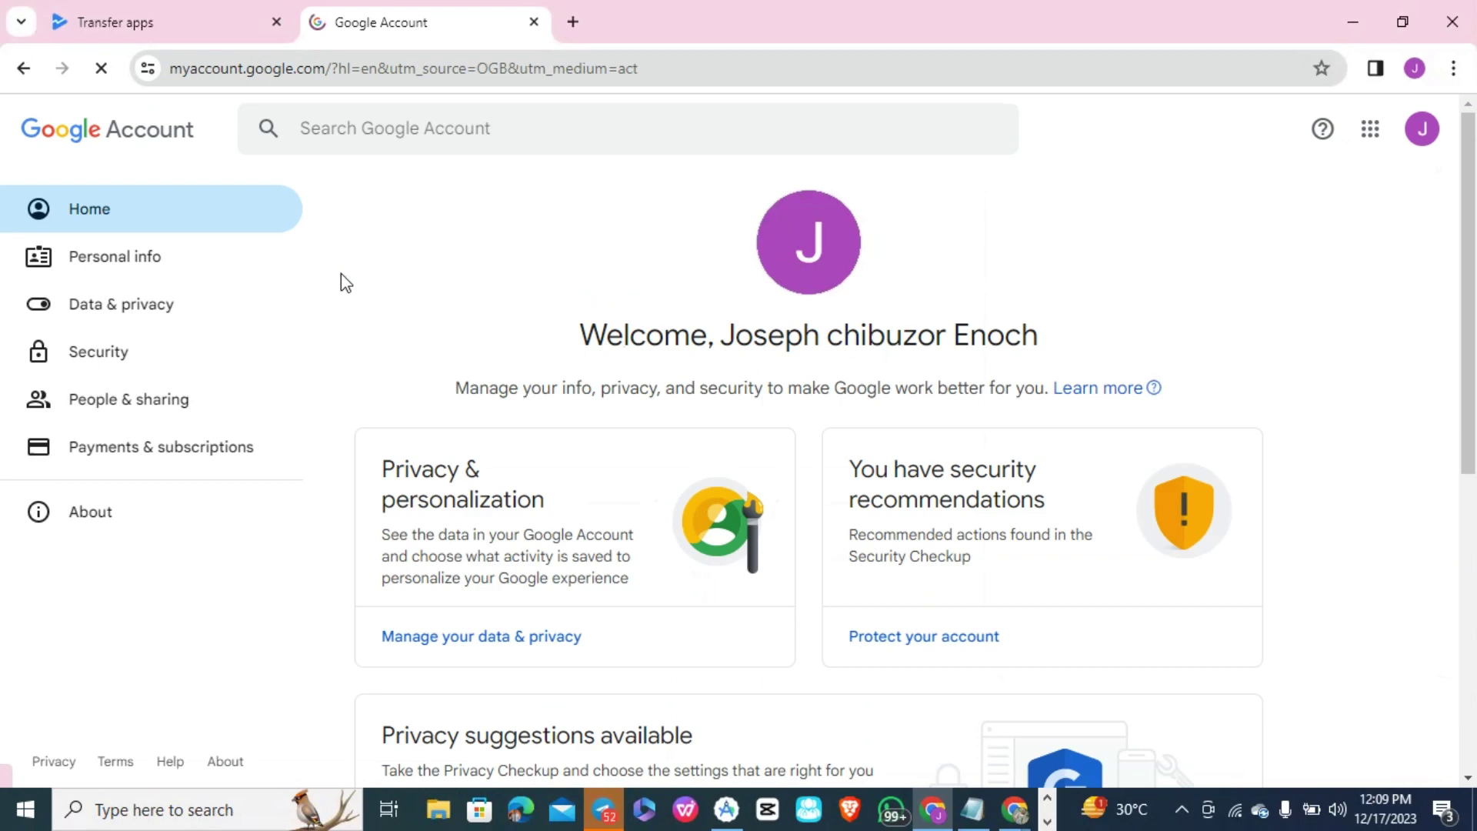
pyautogui.click(140, 446)
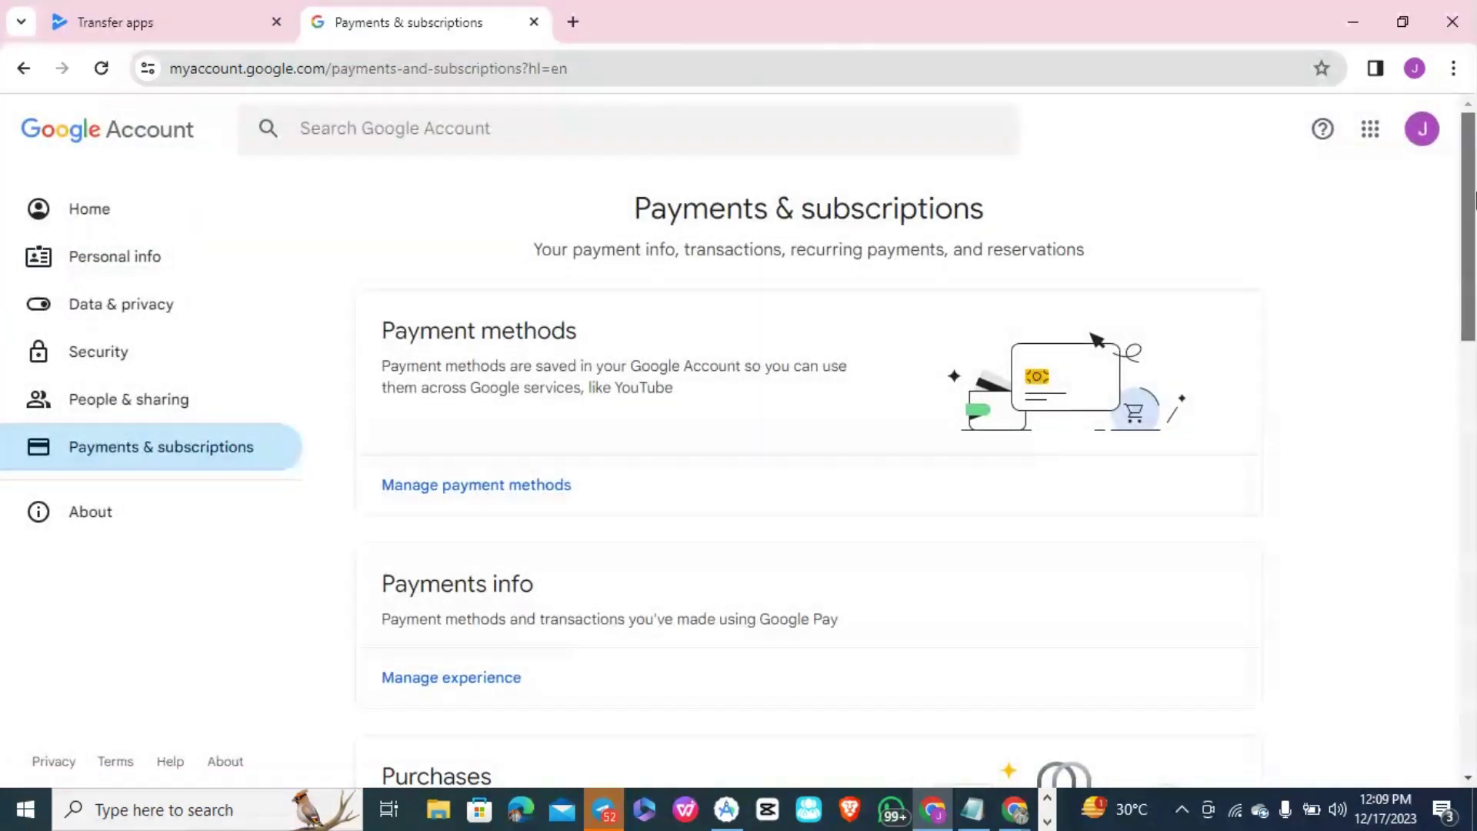
# Check the account's purchases, then return to Payments & subscriptions
pyautogui.moveTo(1470, 201); pyautogui.dragTo(1473, 385)
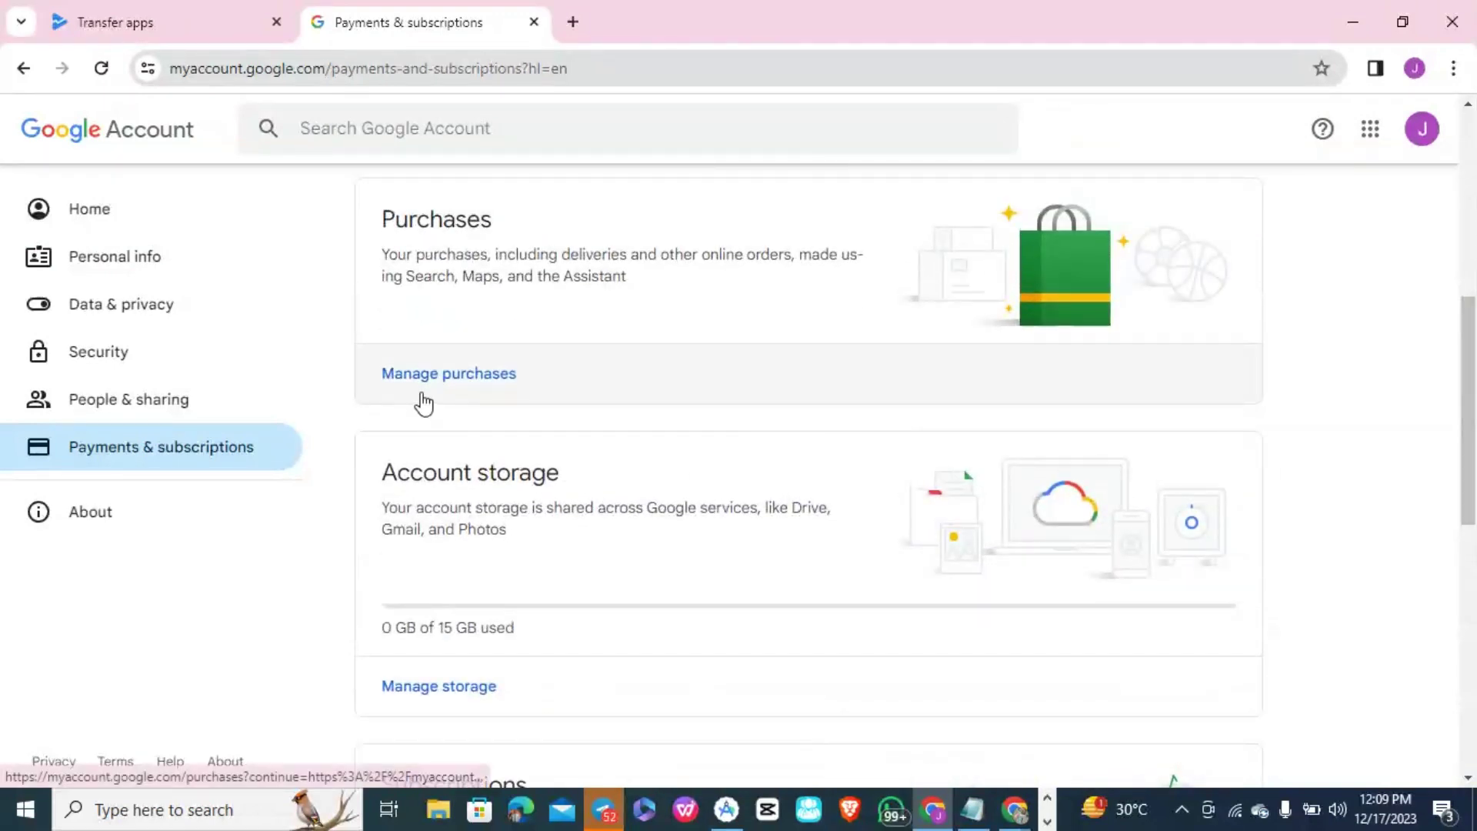
pyautogui.click(449, 371)
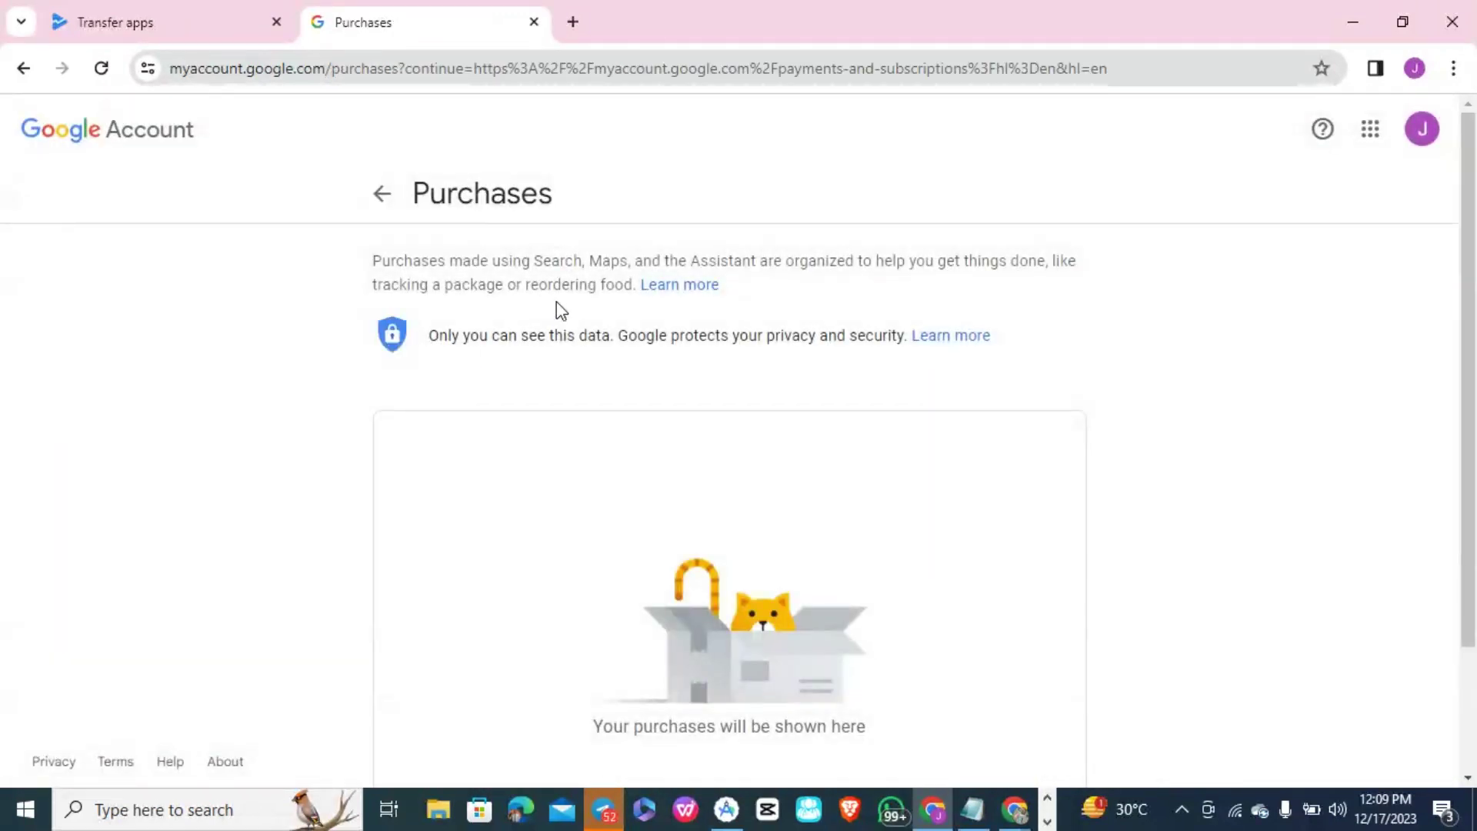
pyautogui.click(23, 69)
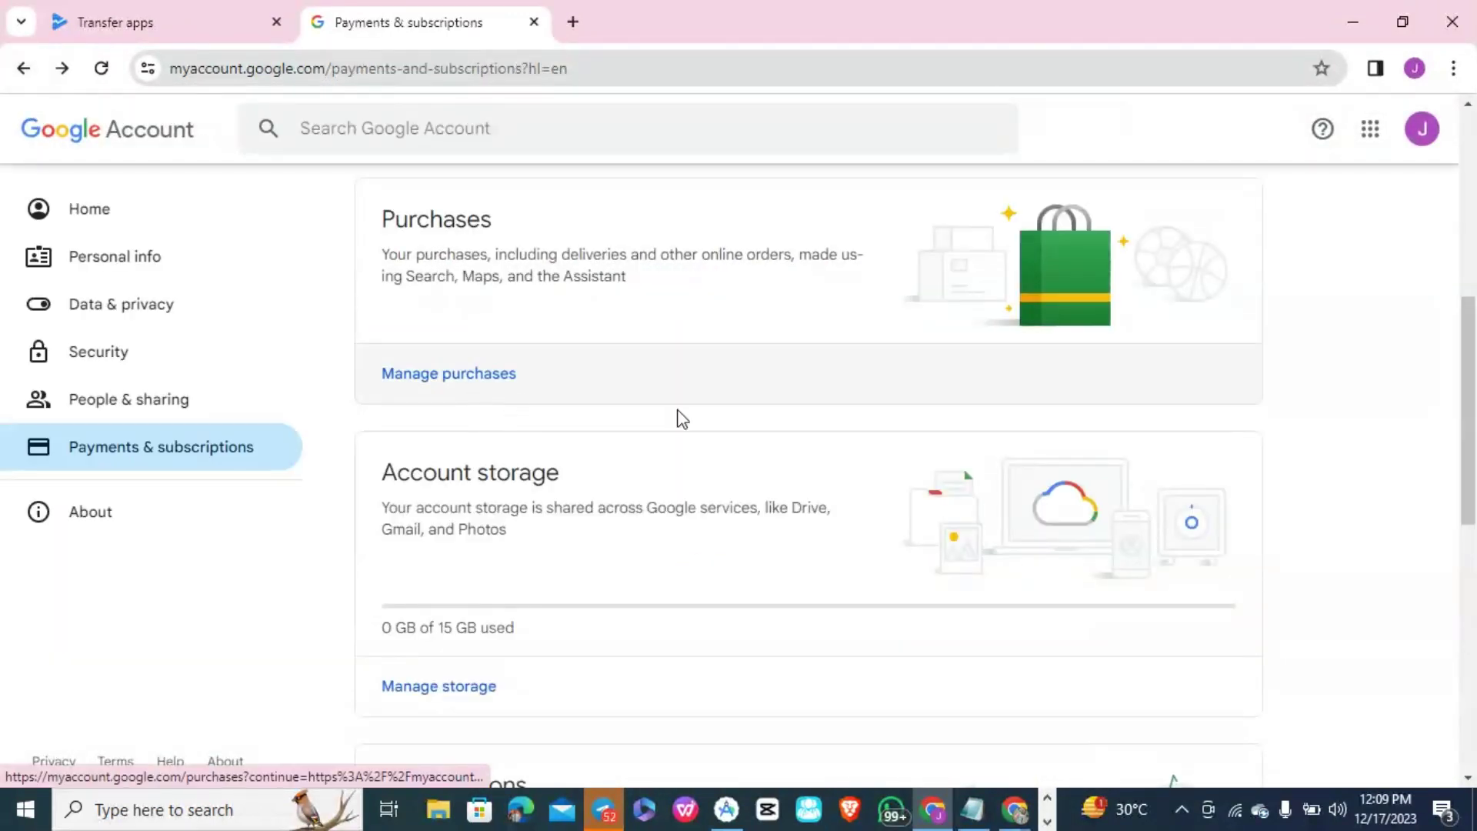
pyautogui.moveTo(1469, 402); pyautogui.dragTo(1461, 262)
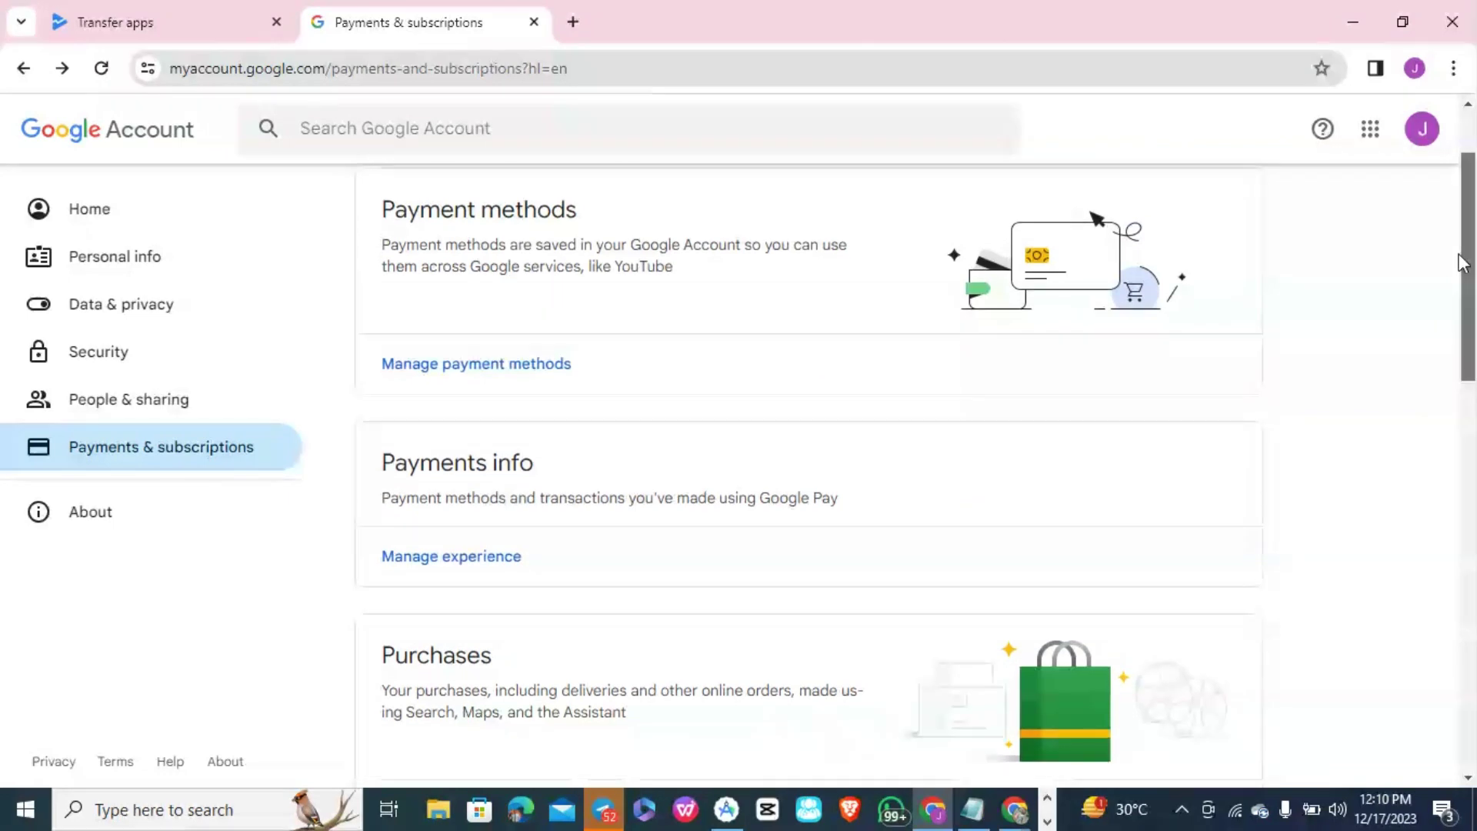
# Open the details of the US$25.00 Developer Registration Fee transaction in the payments activity
pyautogui.click(400, 367)
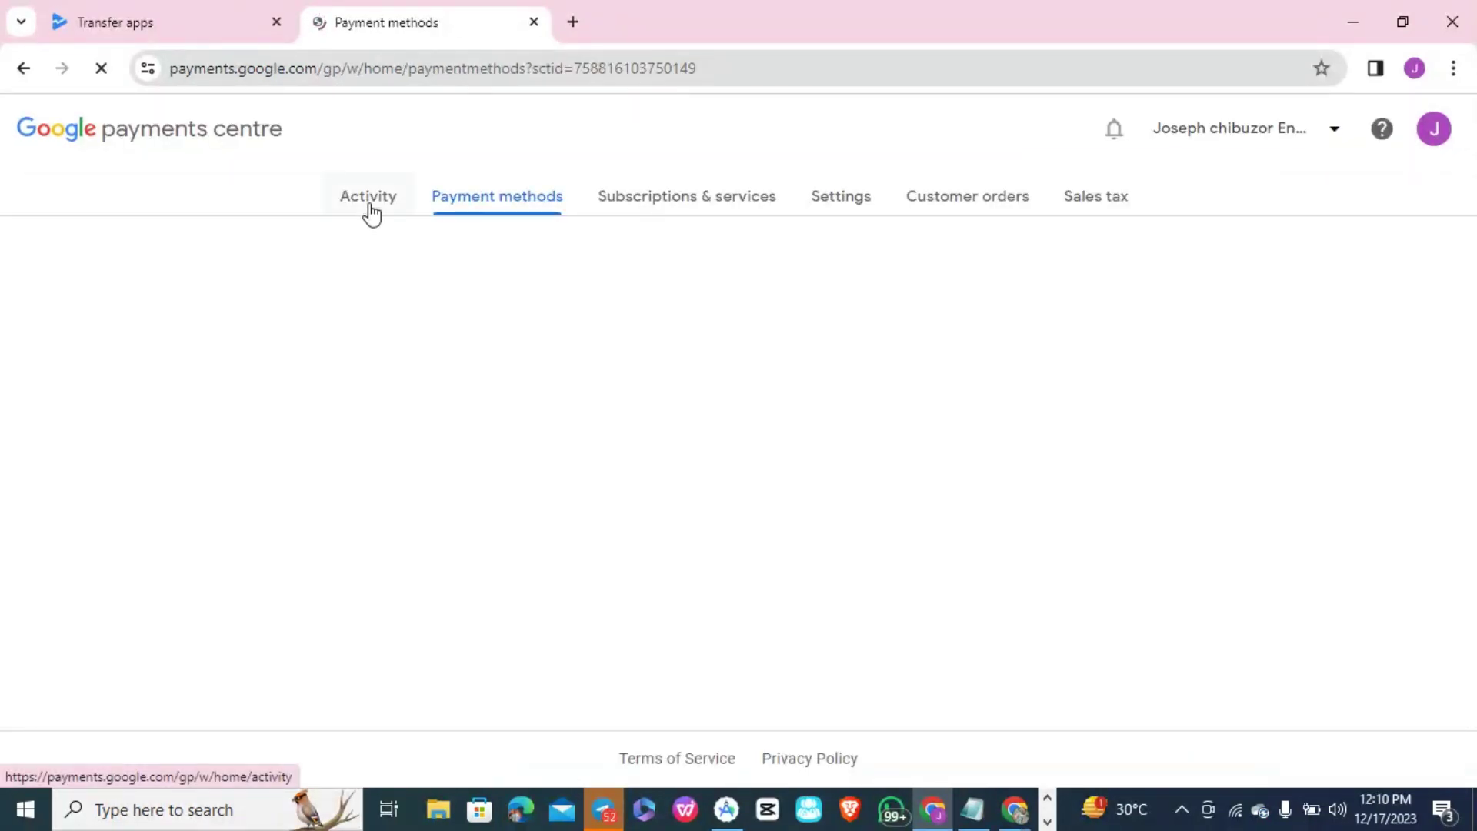
pyautogui.click(370, 205)
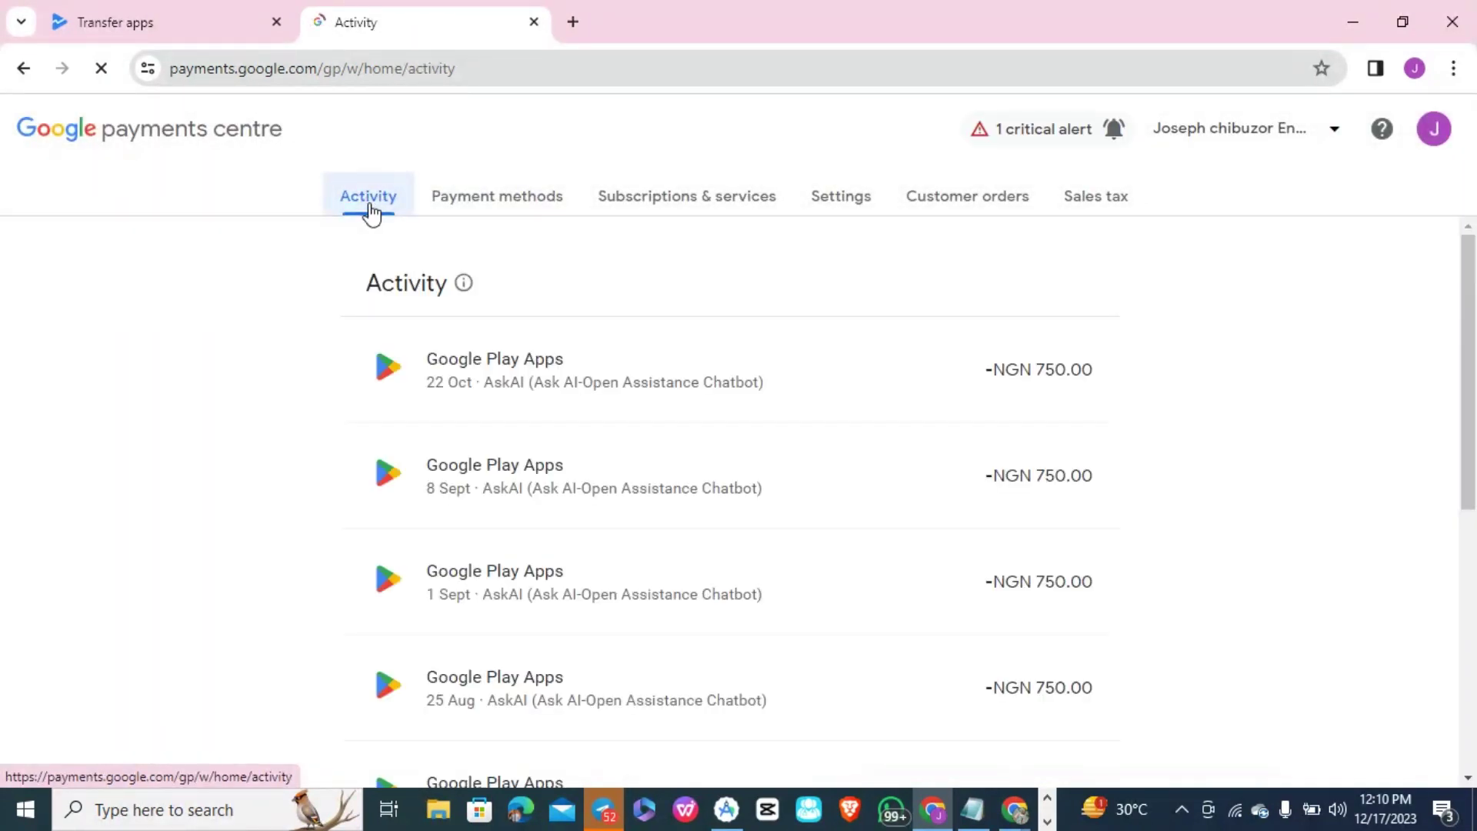
pyautogui.moveTo(1469, 289); pyautogui.dragTo(1473, 715)
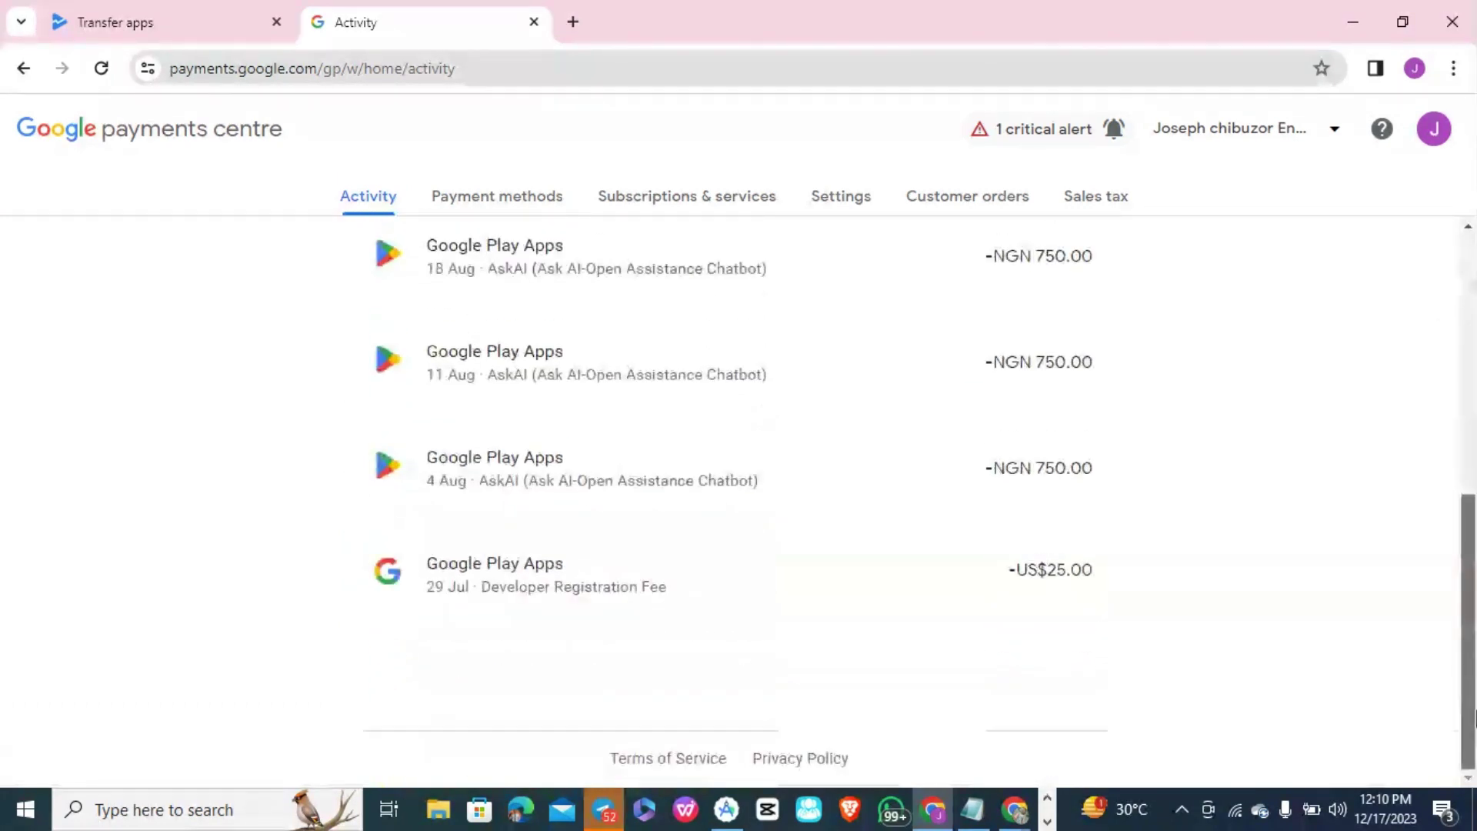
pyautogui.click(620, 581)
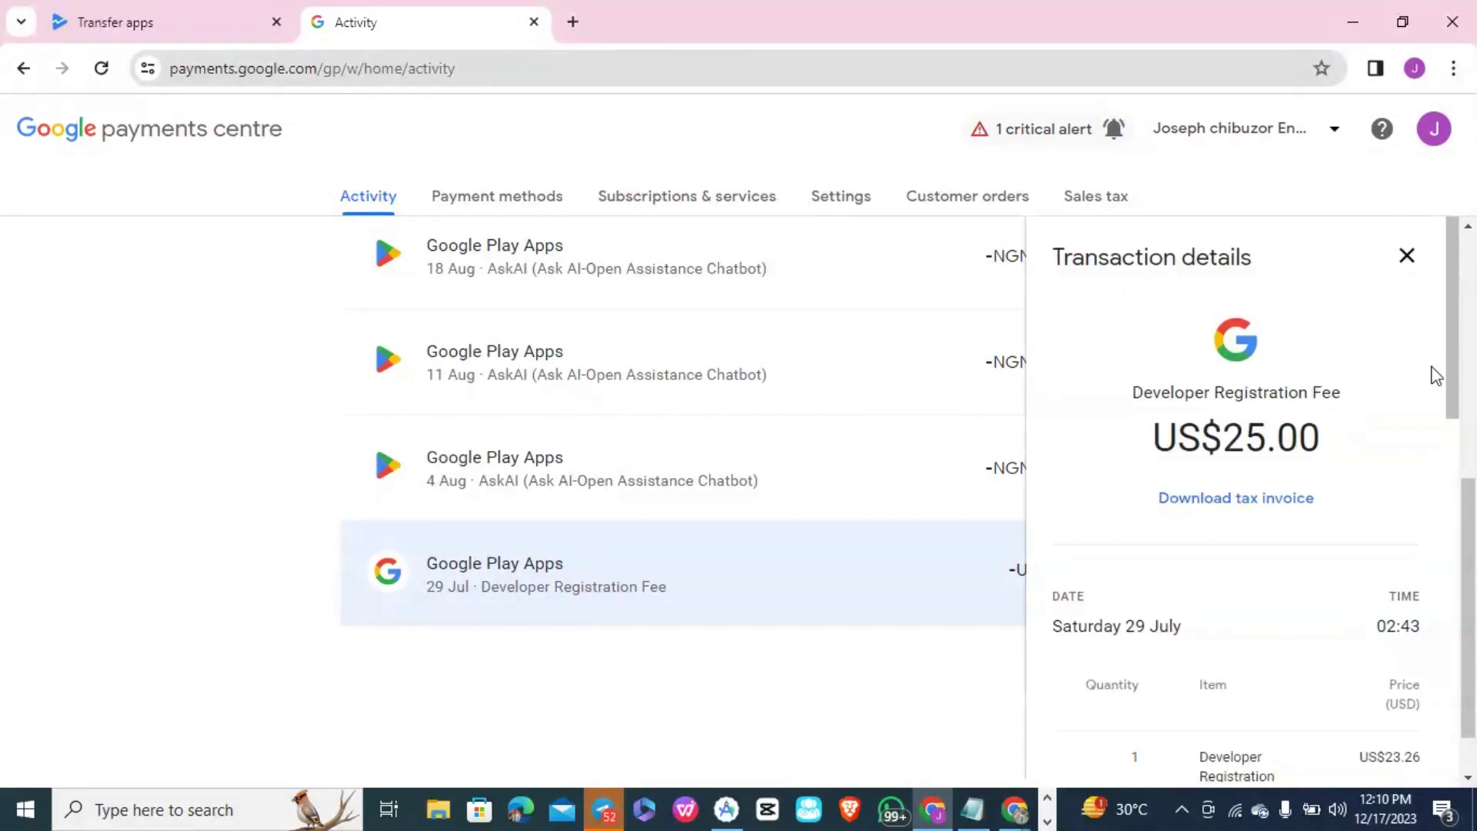
# Copy the Developer Registration Fee's transaction ID
pyautogui.moveTo(1456, 377); pyautogui.dragTo(1458, 738)
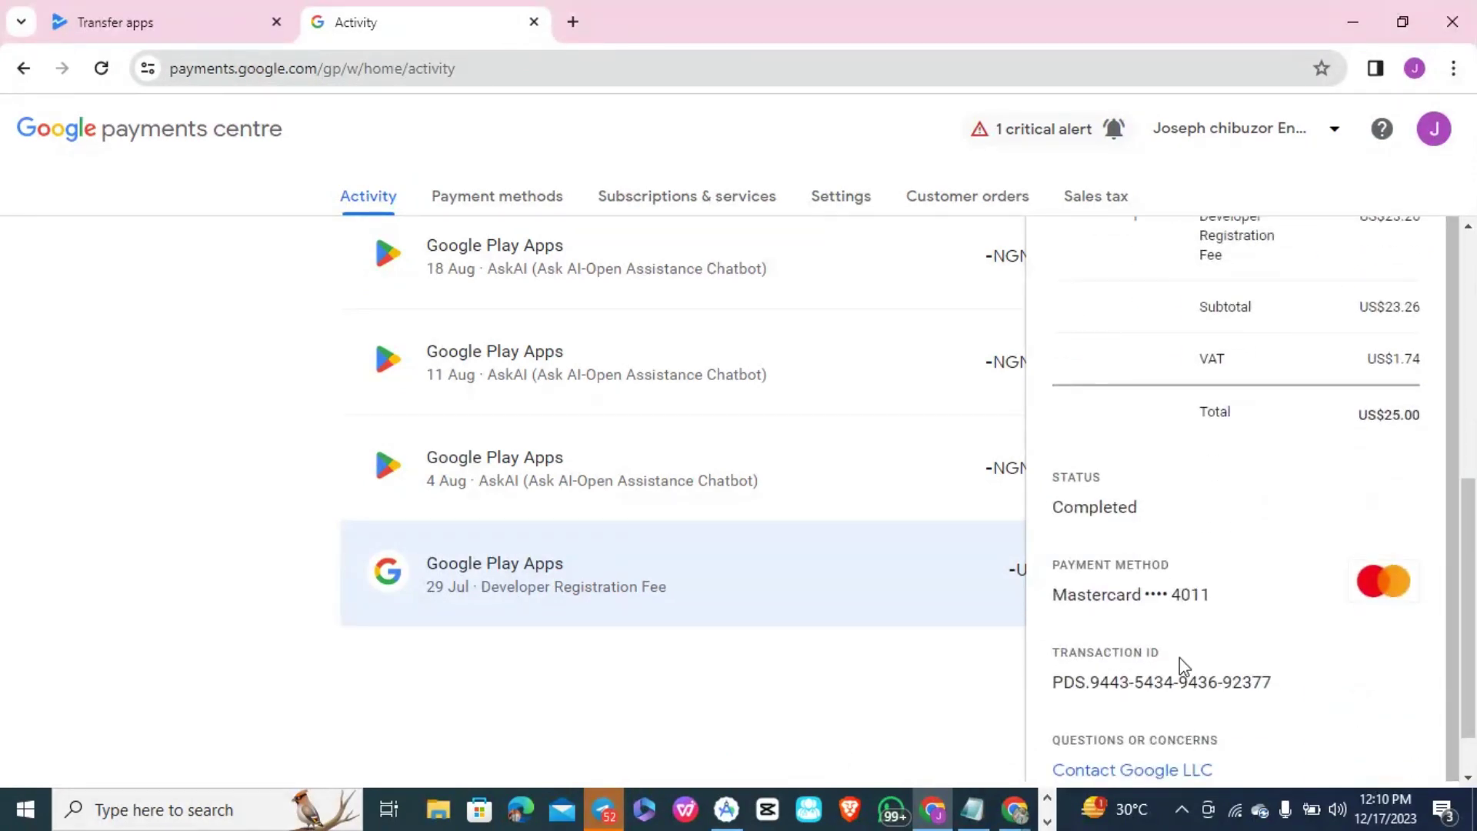
pyautogui.tripleClick(1174, 677)
pyautogui.hotkey('ctrl', 'c')
pyautogui.rightClick(1174, 677)
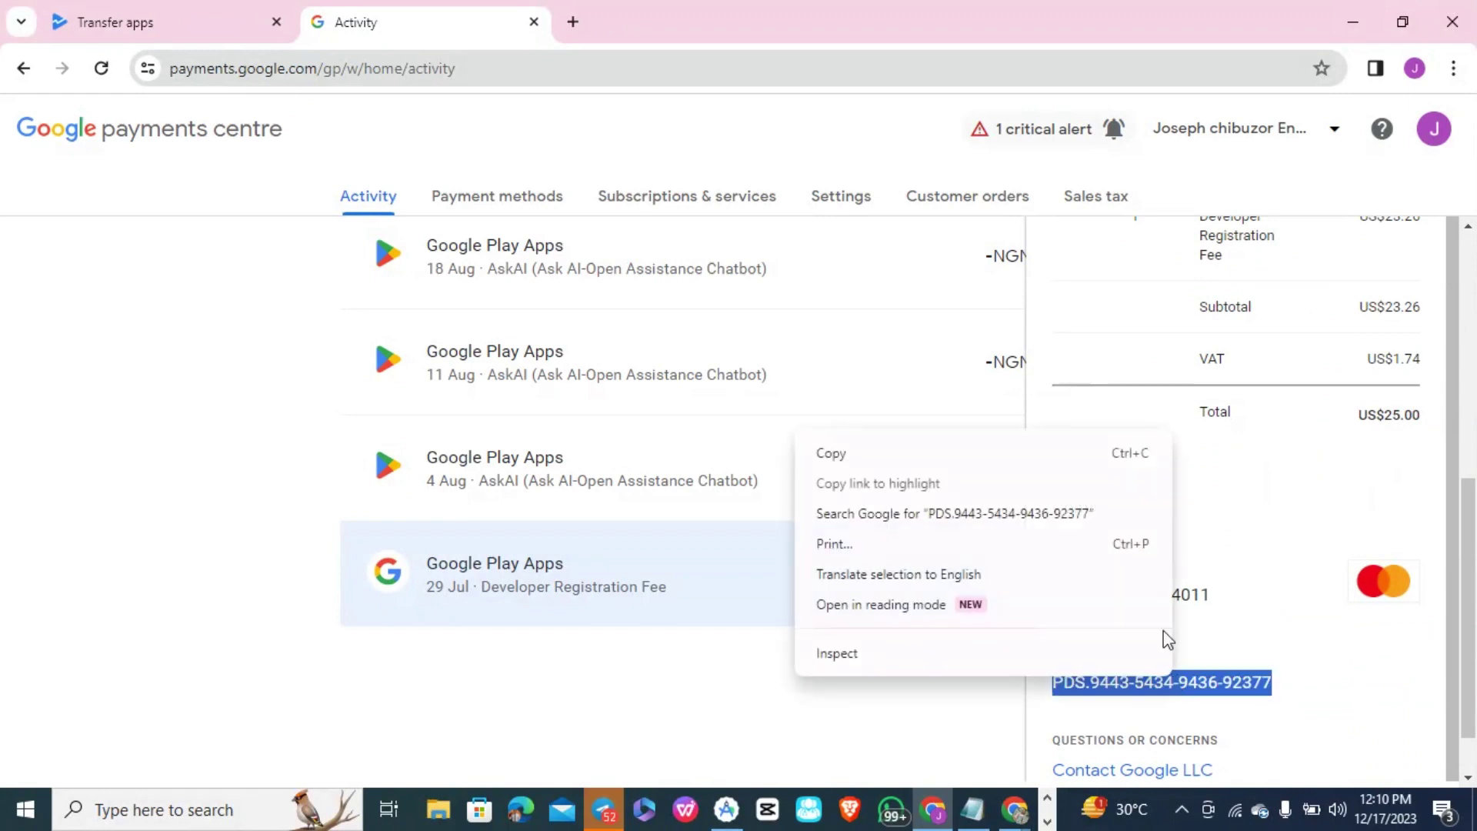
pyautogui.click(907, 458)
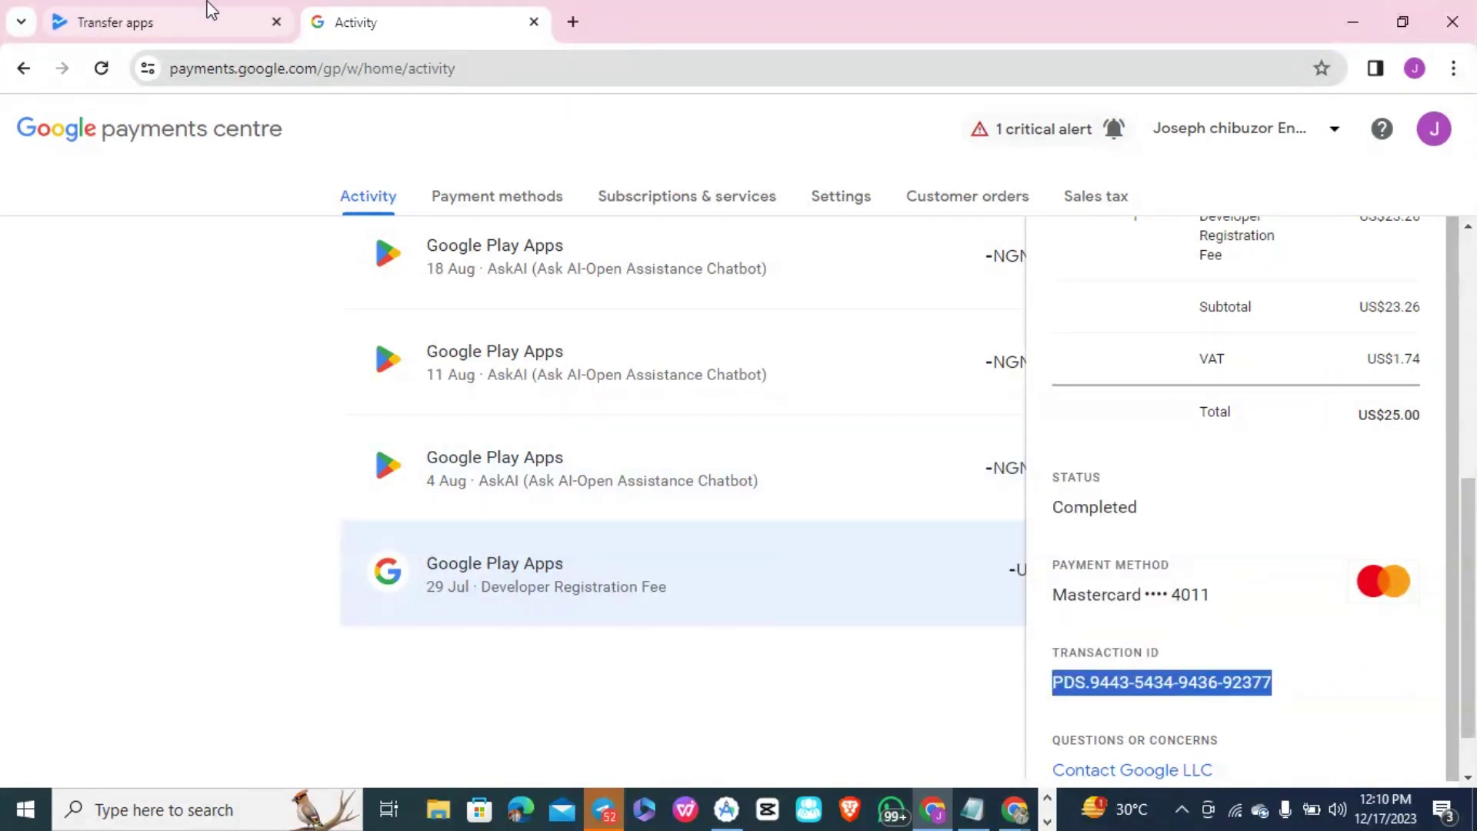
# Paste the copied registration transaction ID into the Your transaction ID field on the Transfer apps form
pyautogui.click(168, 7)
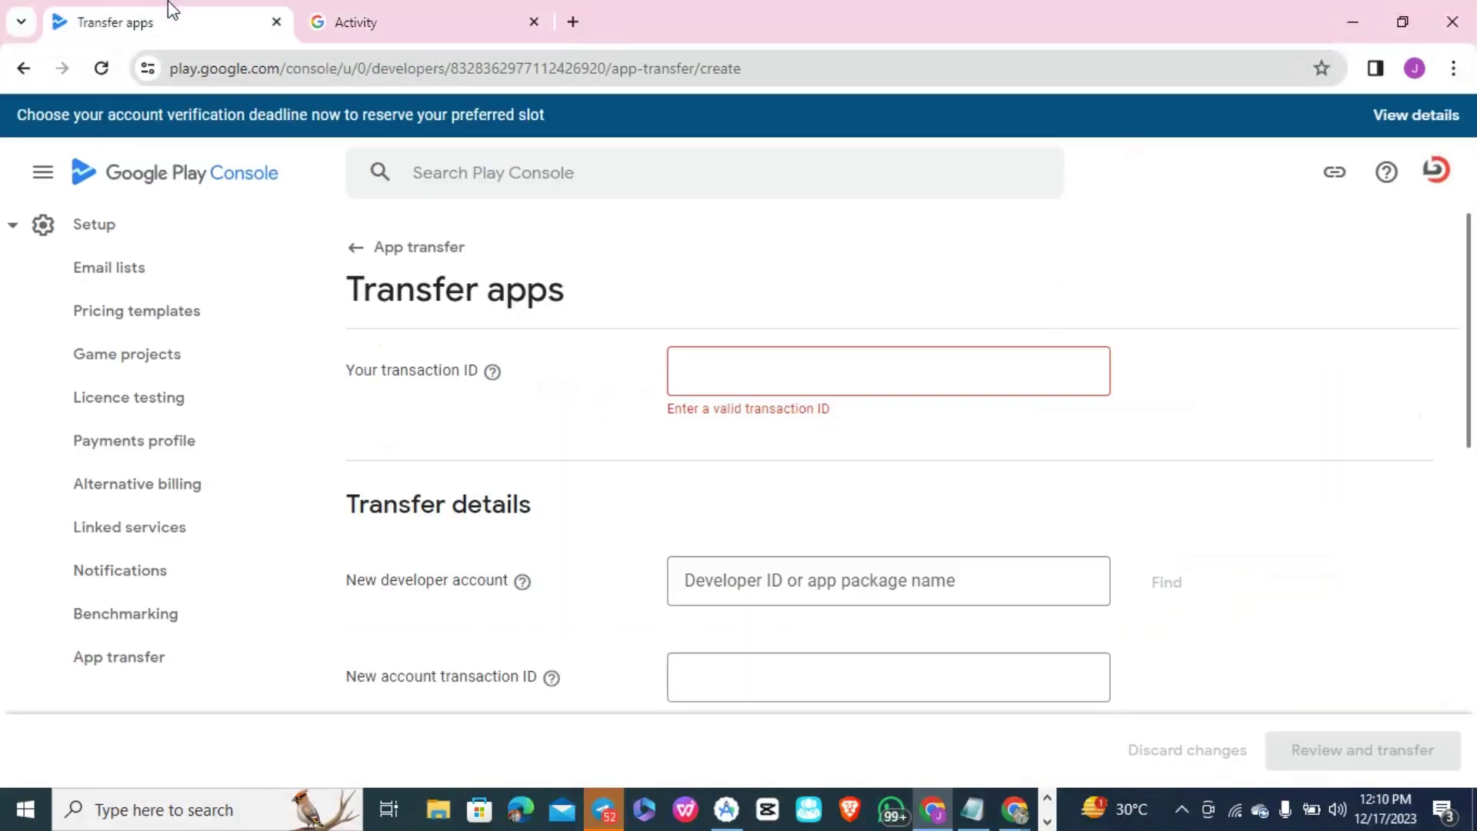
pyautogui.tripleClick(405, 374)
pyautogui.click(772, 370)
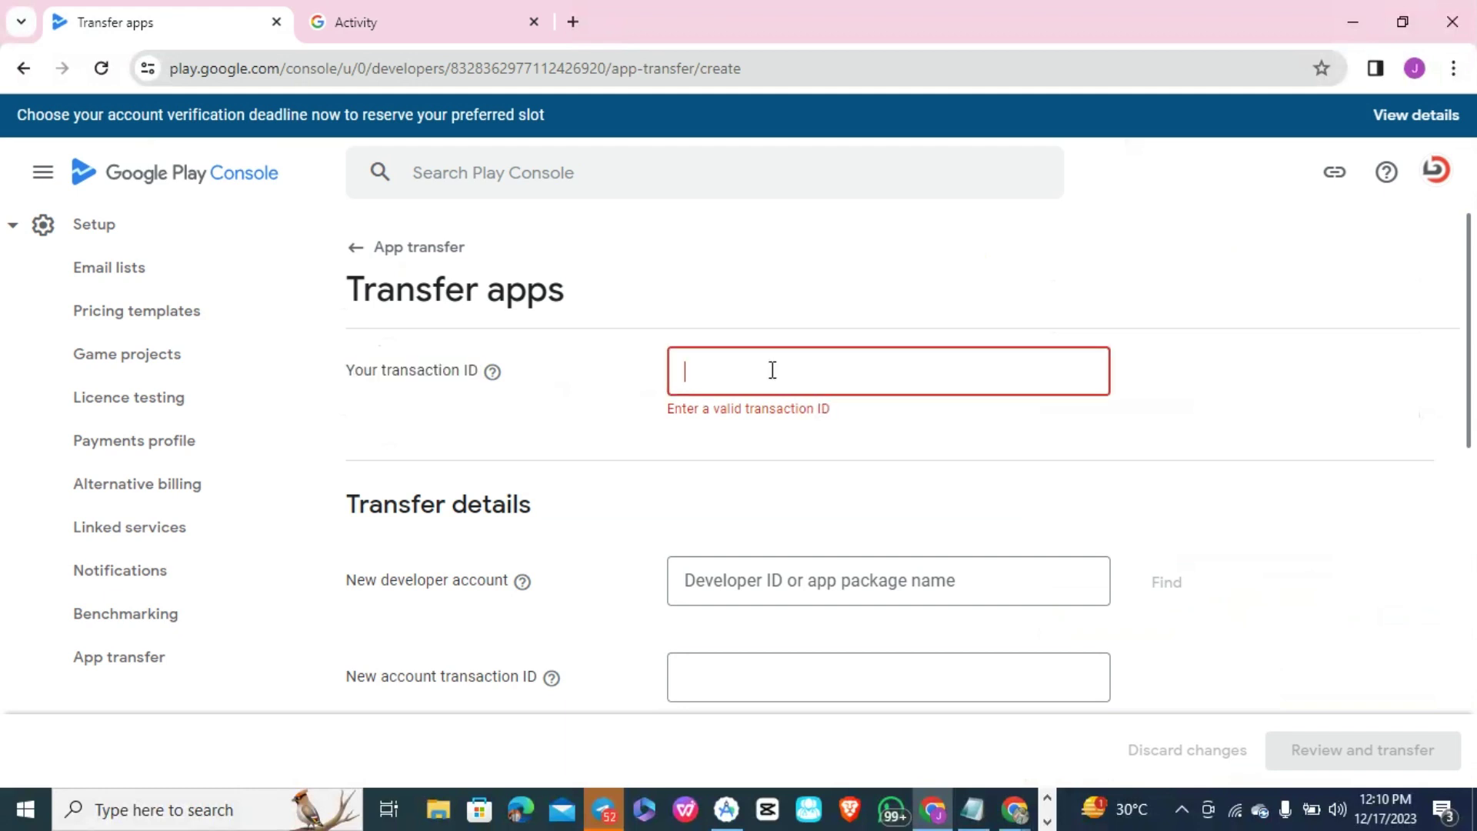
pyautogui.hotkey('ctrl', 'v')
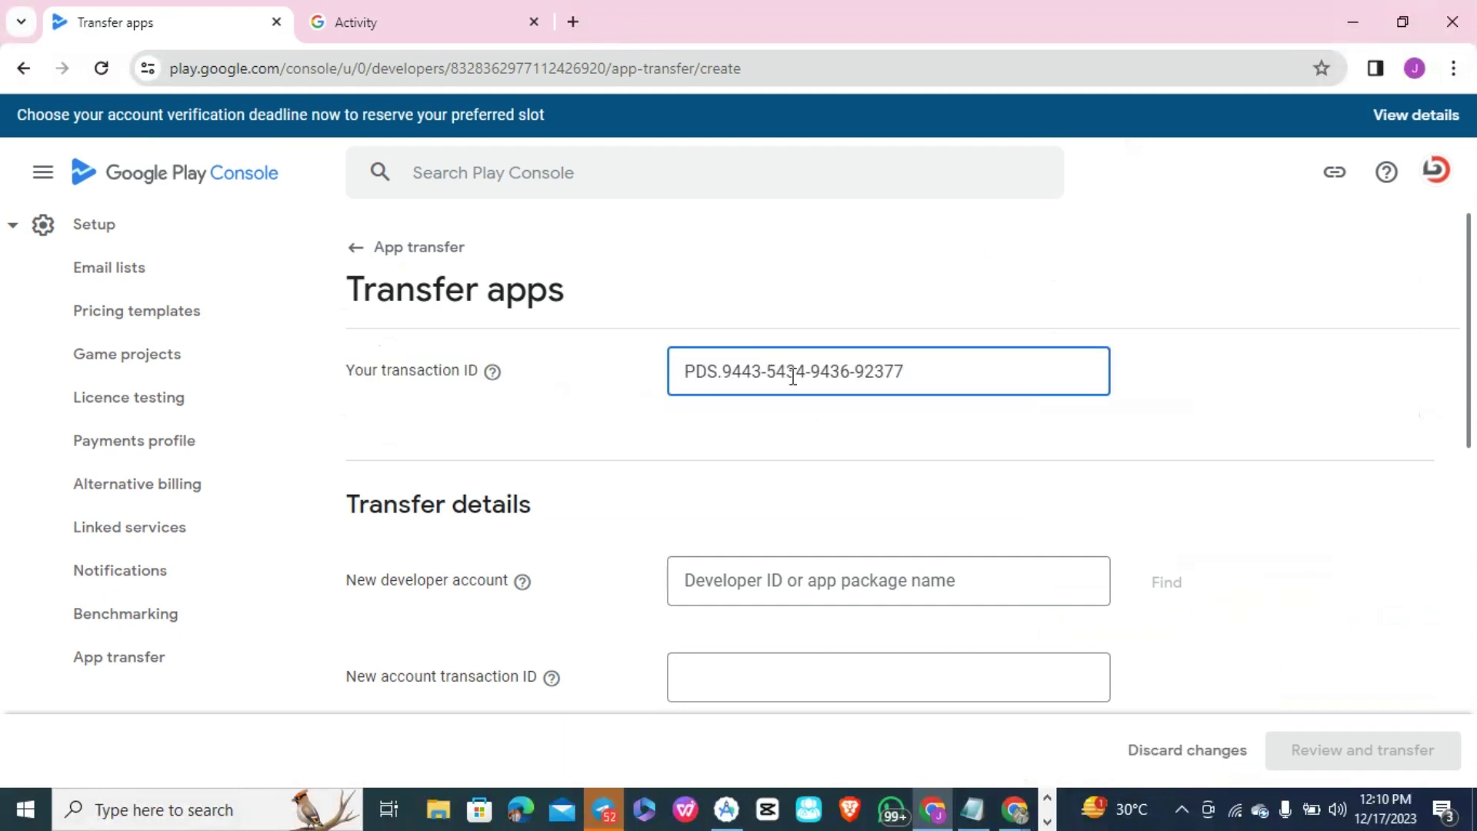
pyautogui.click(833, 422)
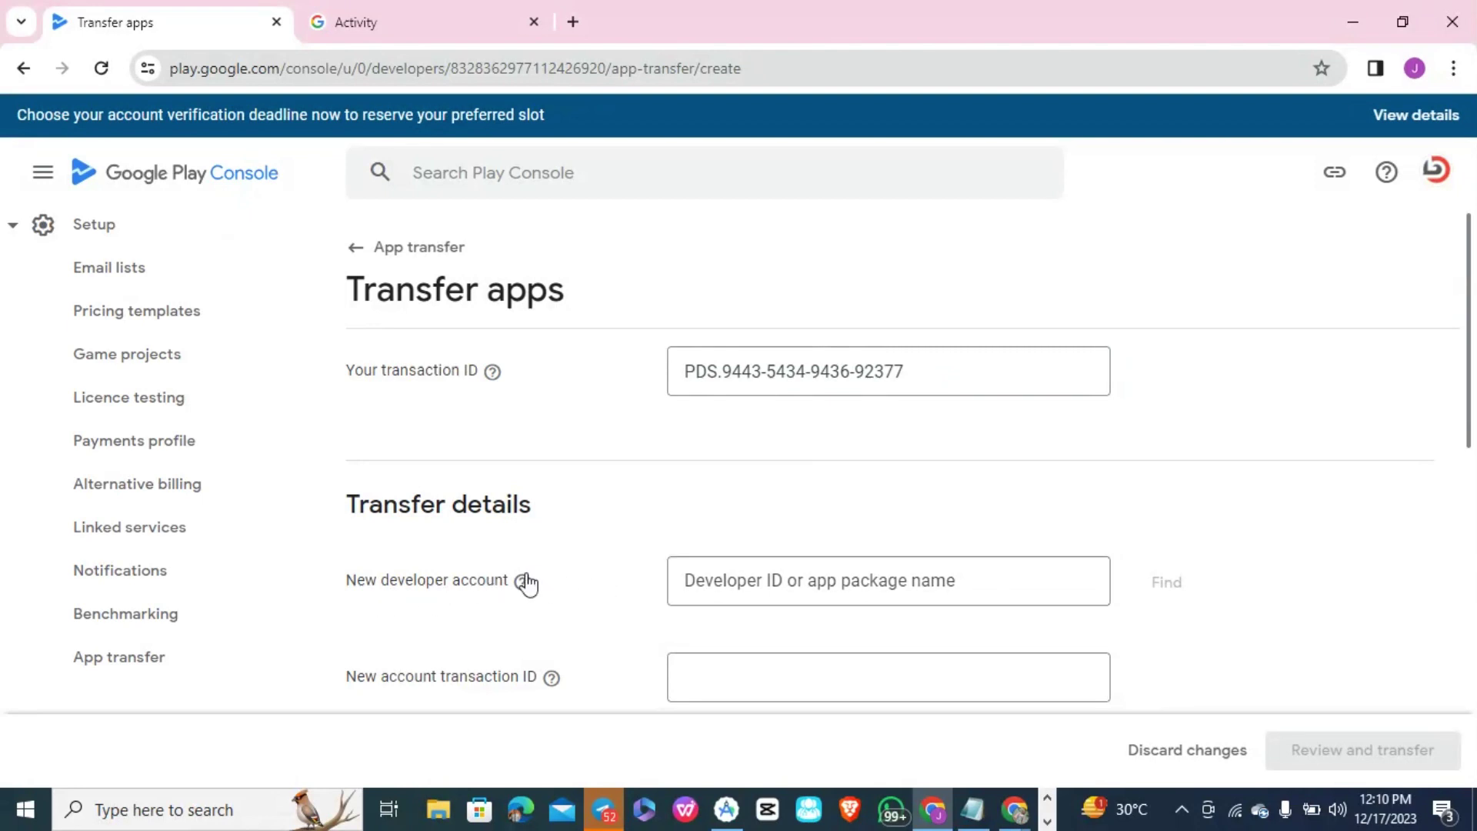
pyautogui.moveTo(524, 583)
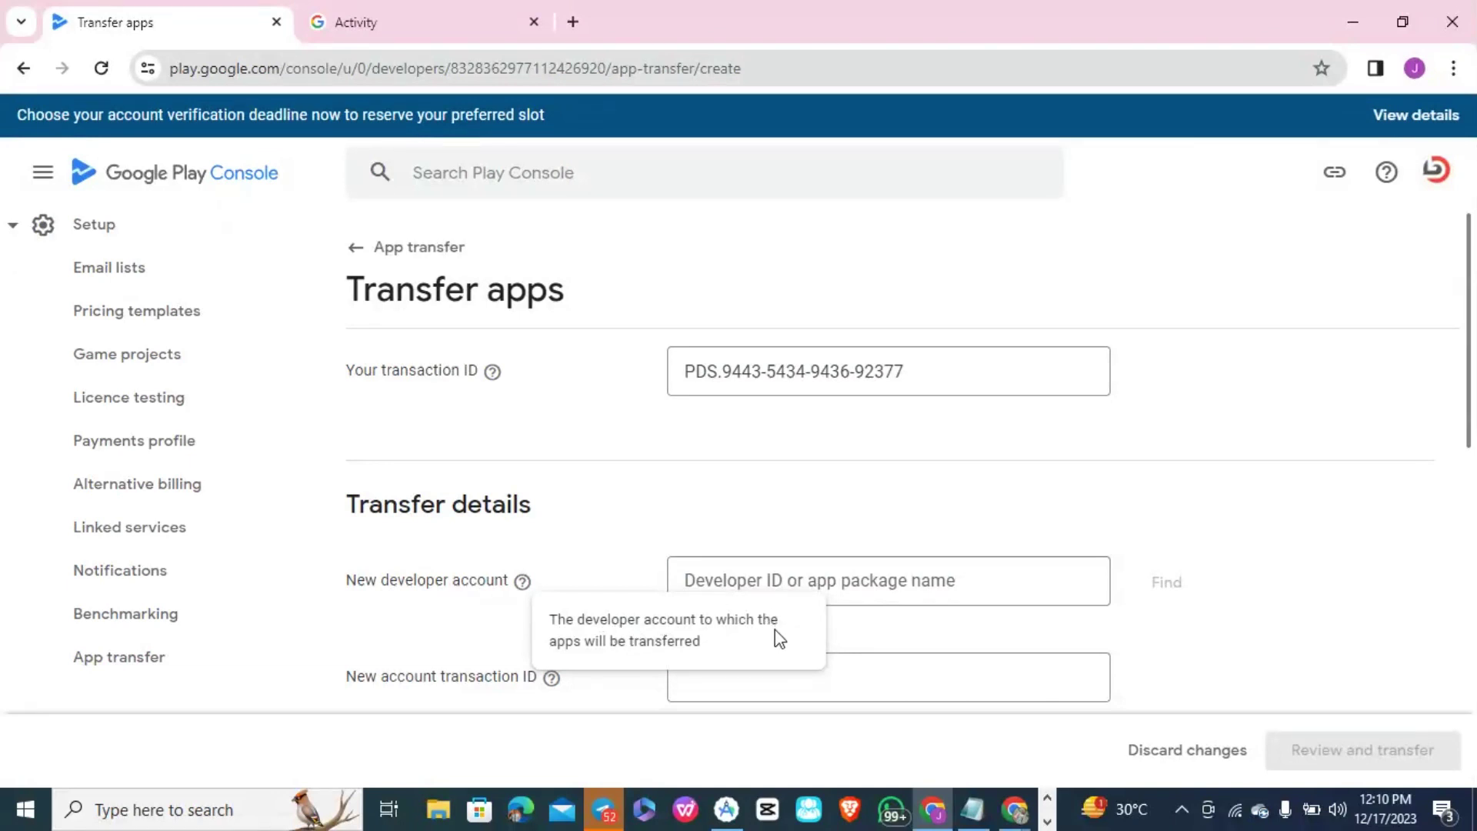
pyautogui.click(846, 590)
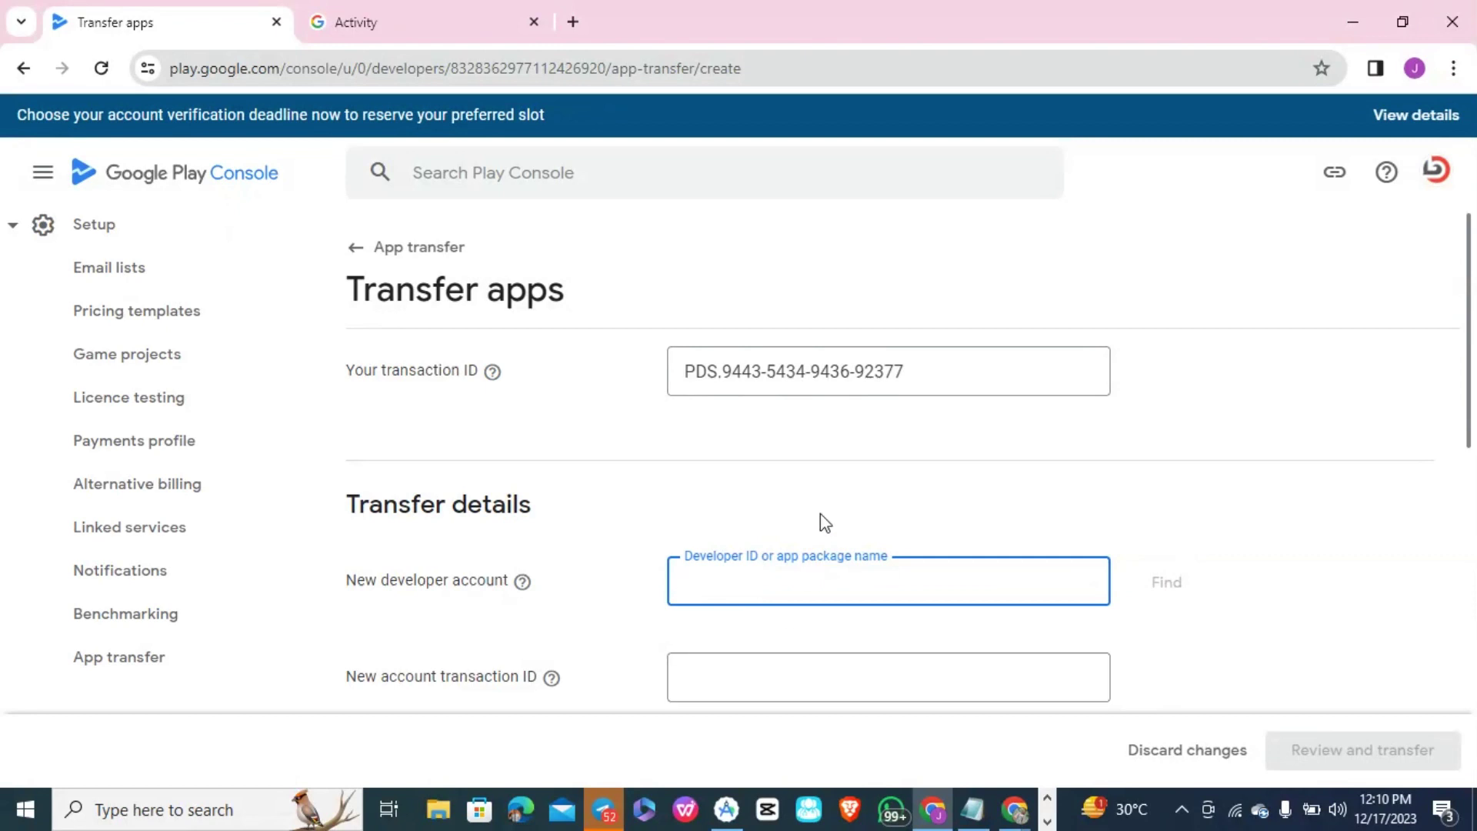
# Copy the recipient's developer ID from the notes in Notepad
pyautogui.click(972, 810)
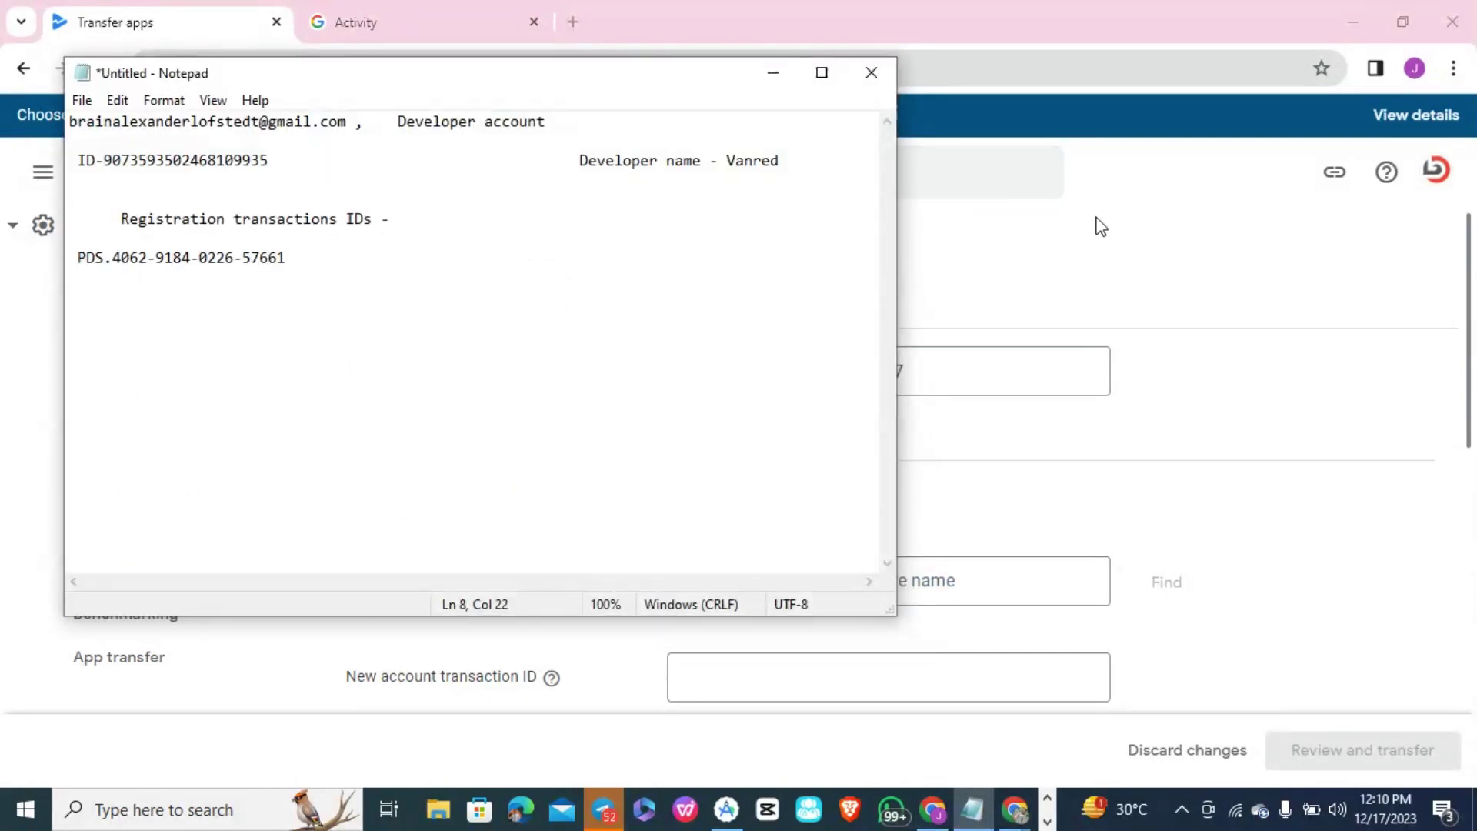
pyautogui.click(1100, 227)
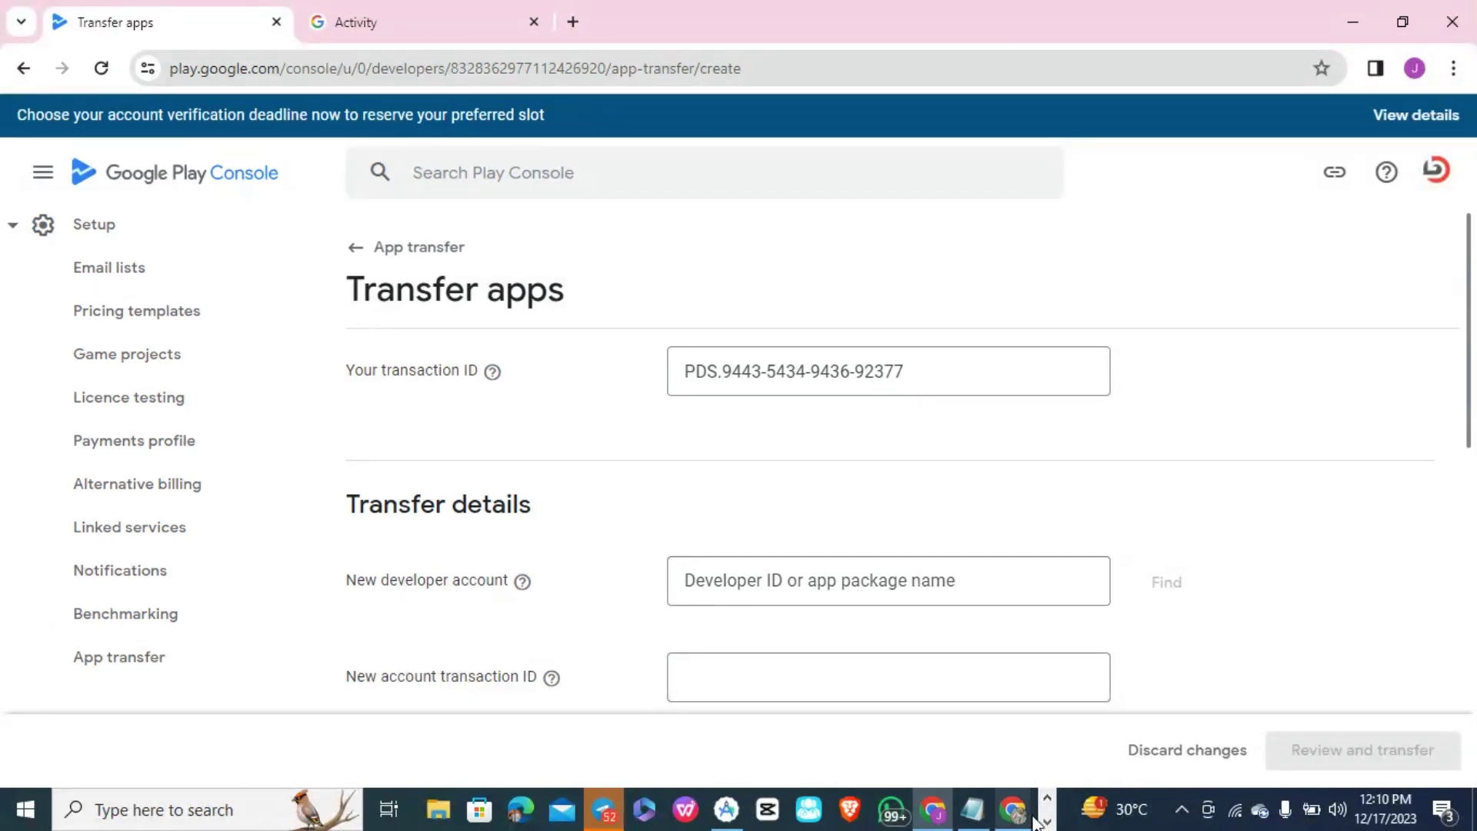
pyautogui.moveTo(1033, 814)
pyautogui.click(972, 809)
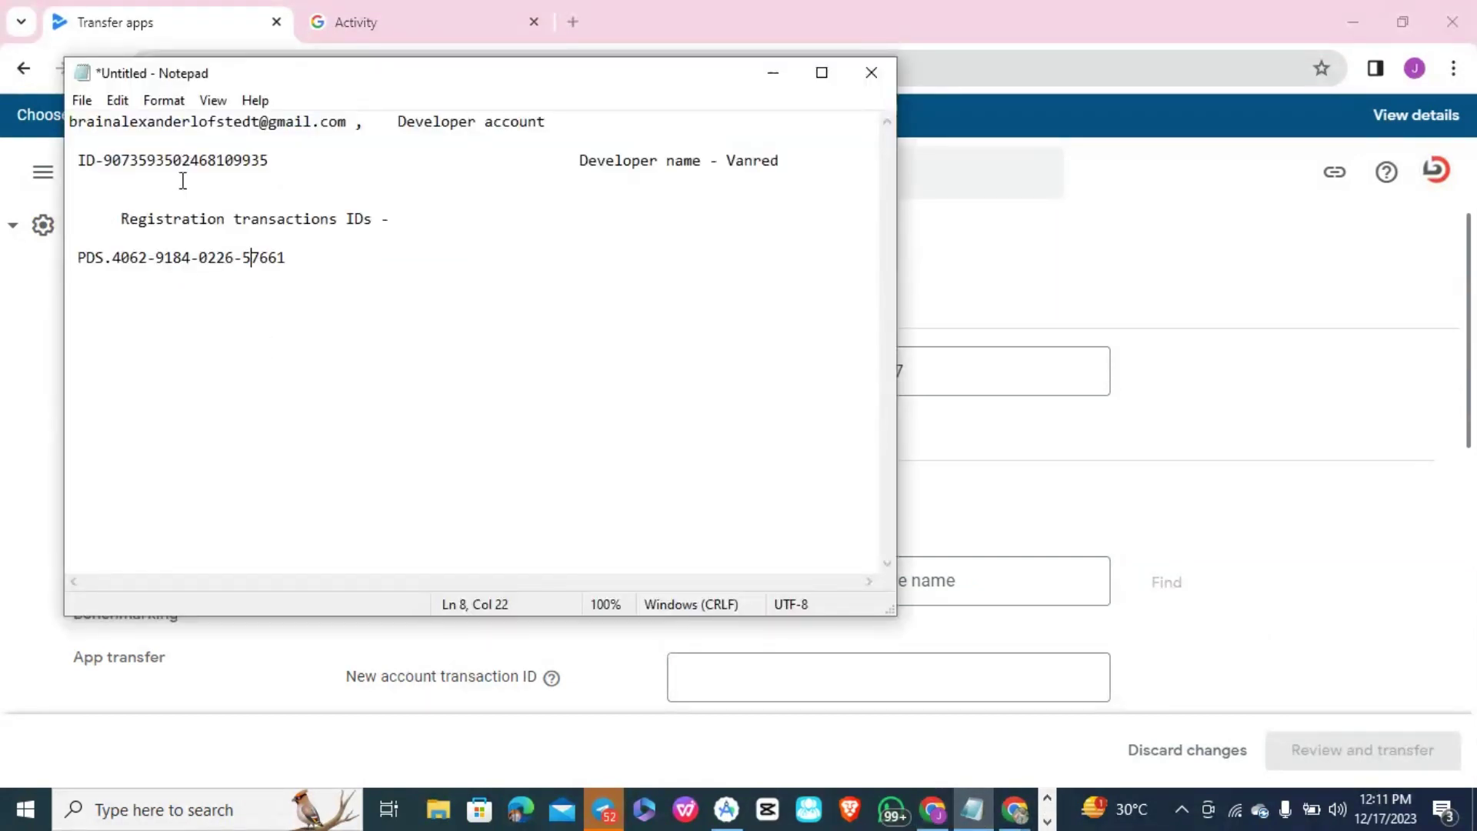
pyautogui.moveTo(108, 158); pyautogui.dragTo(282, 152)
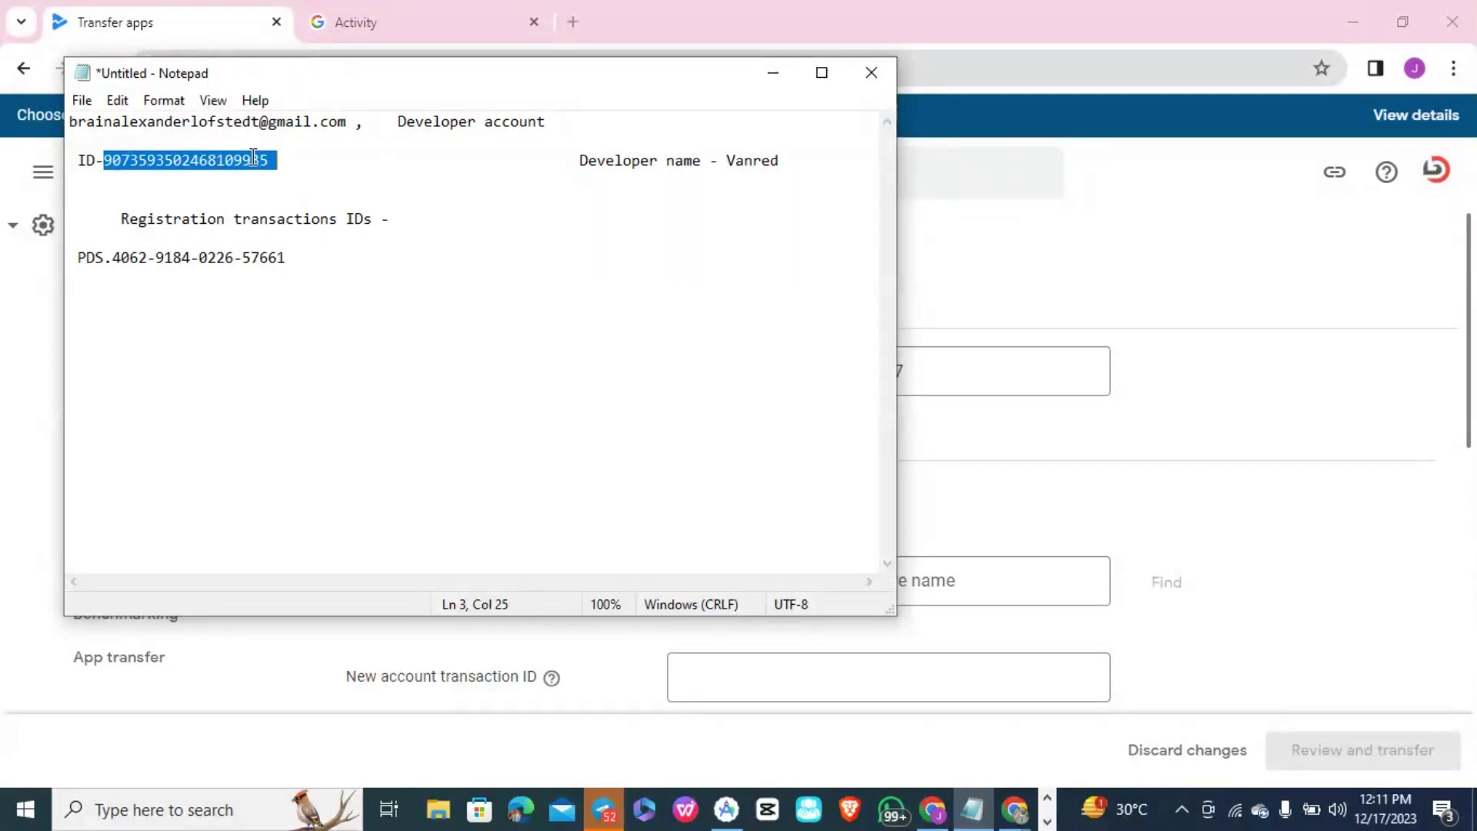
pyautogui.rightClick(254, 158)
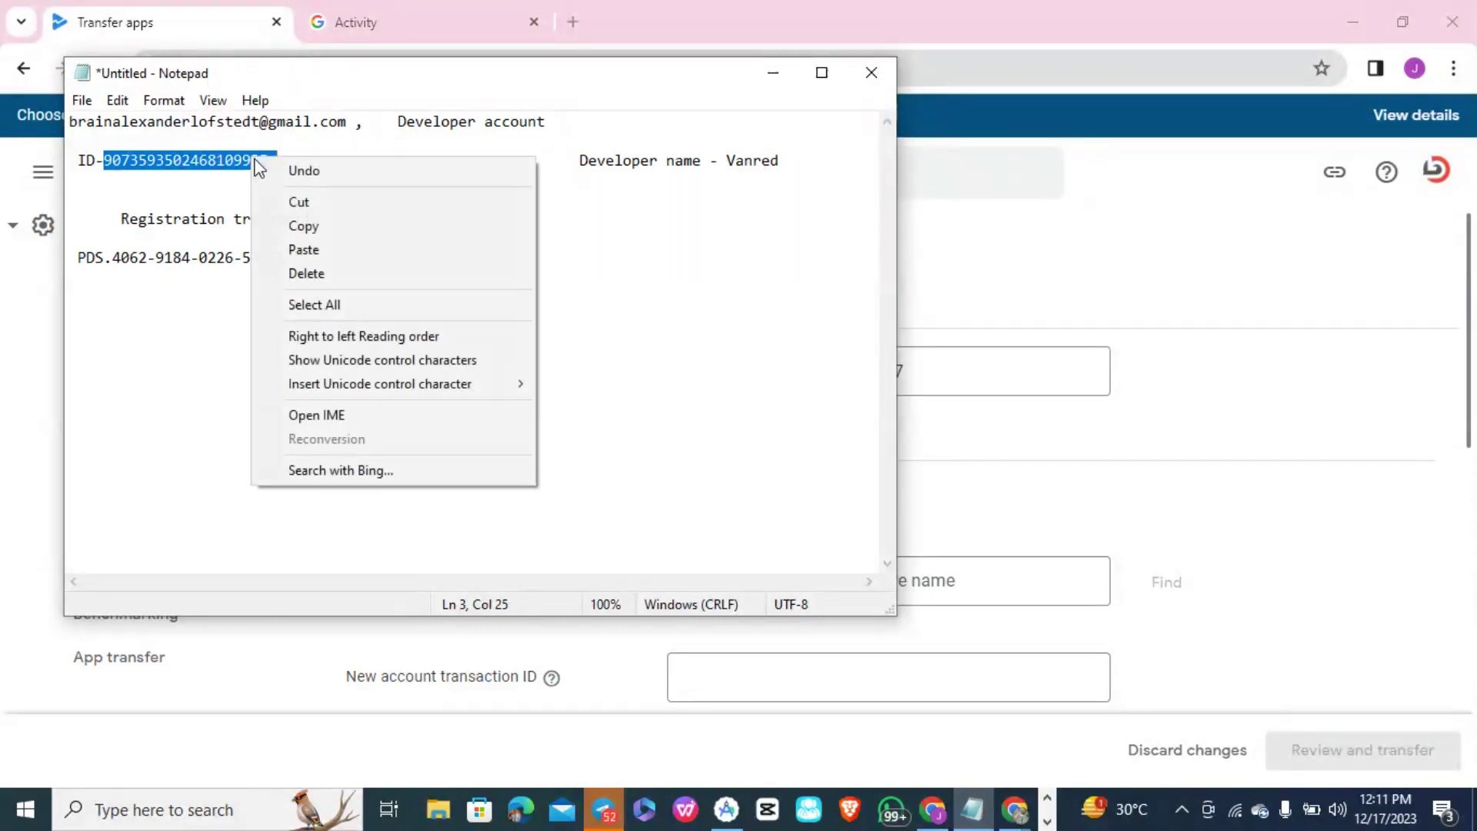
pyautogui.click(313, 230)
# Paste the developer ID into New developer account and find the Vanred account
pyautogui.click(998, 338)
pyautogui.click(757, 582)
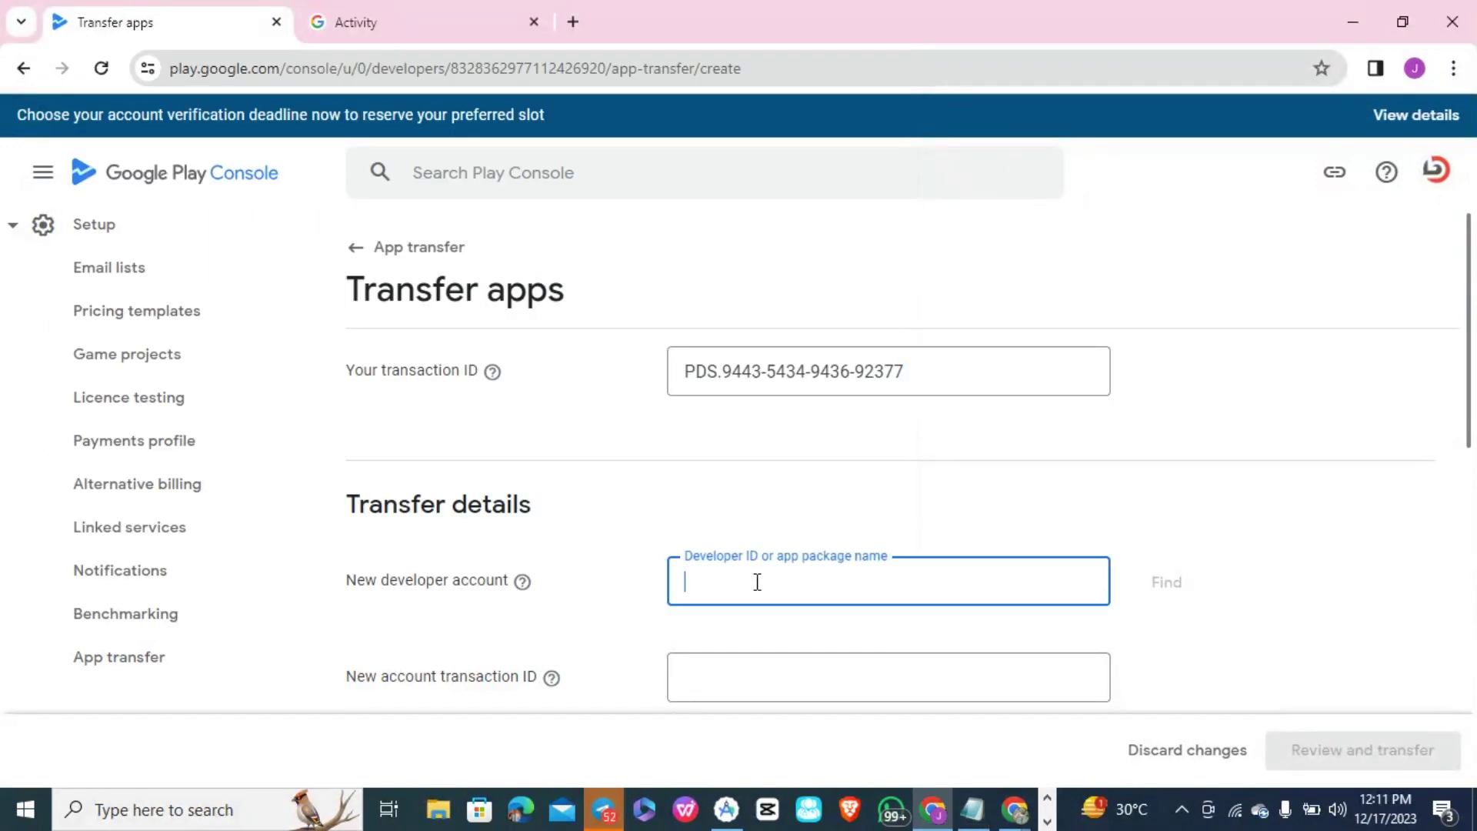
pyautogui.hotkey('ctrl', 'v')
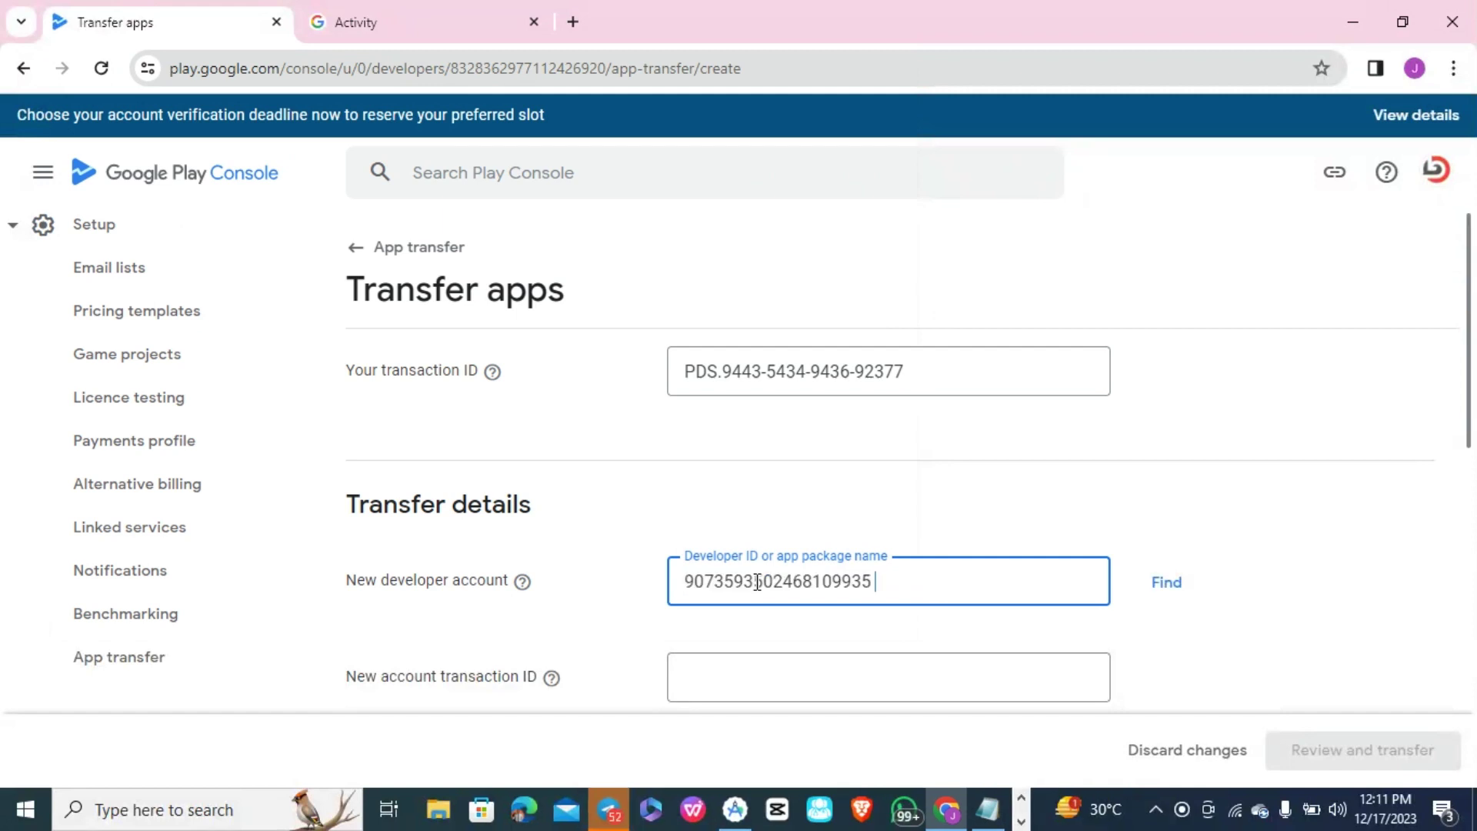
pyautogui.click(1152, 584)
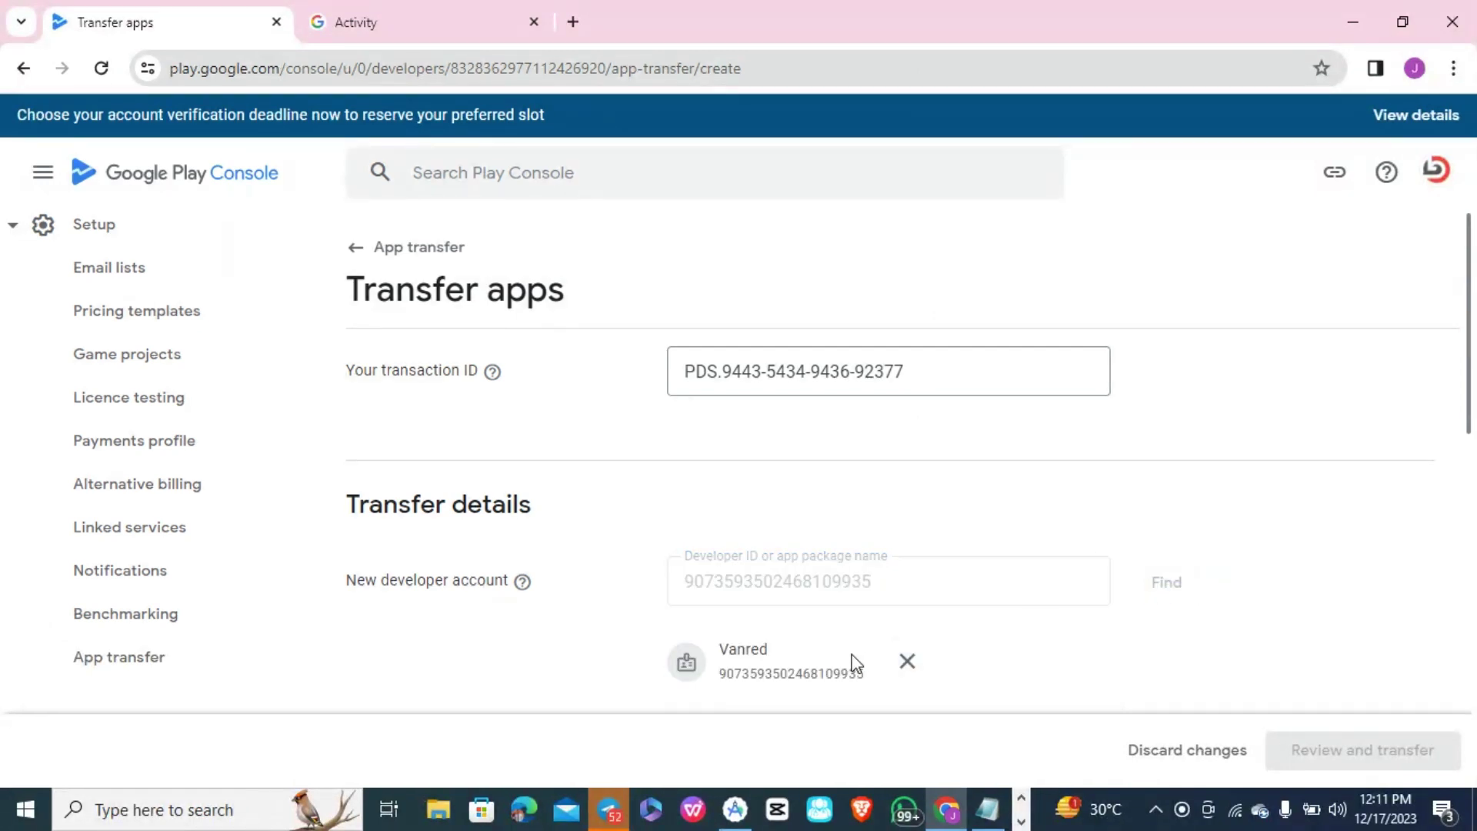
pyautogui.moveTo(1474, 392); pyautogui.dragTo(1428, 527)
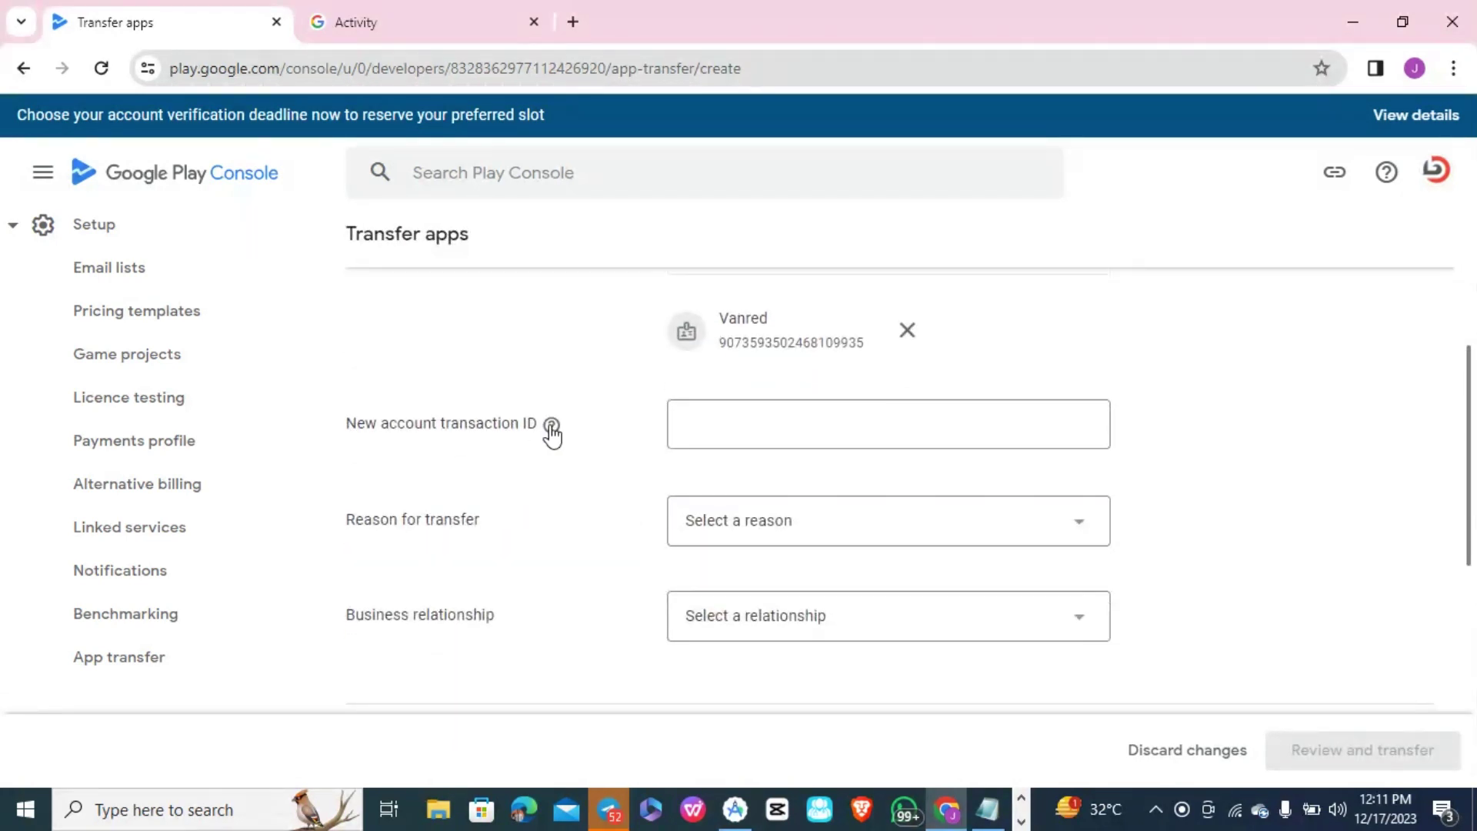
# Copy the recipient's registration transaction ID from Notepad into the New account transaction ID field
pyautogui.click(987, 816)
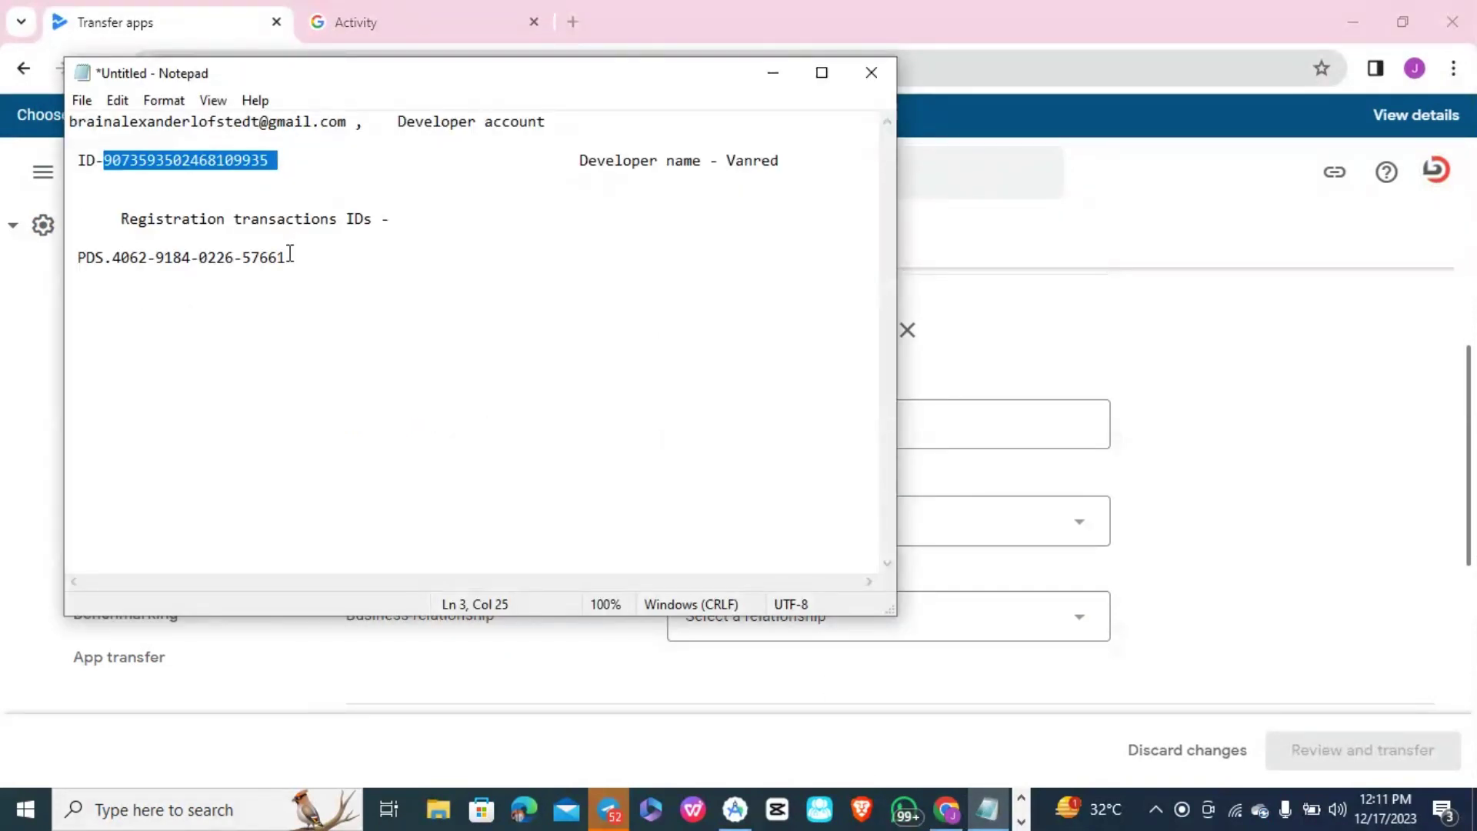
pyautogui.moveTo(286, 258); pyautogui.dragTo(71, 261)
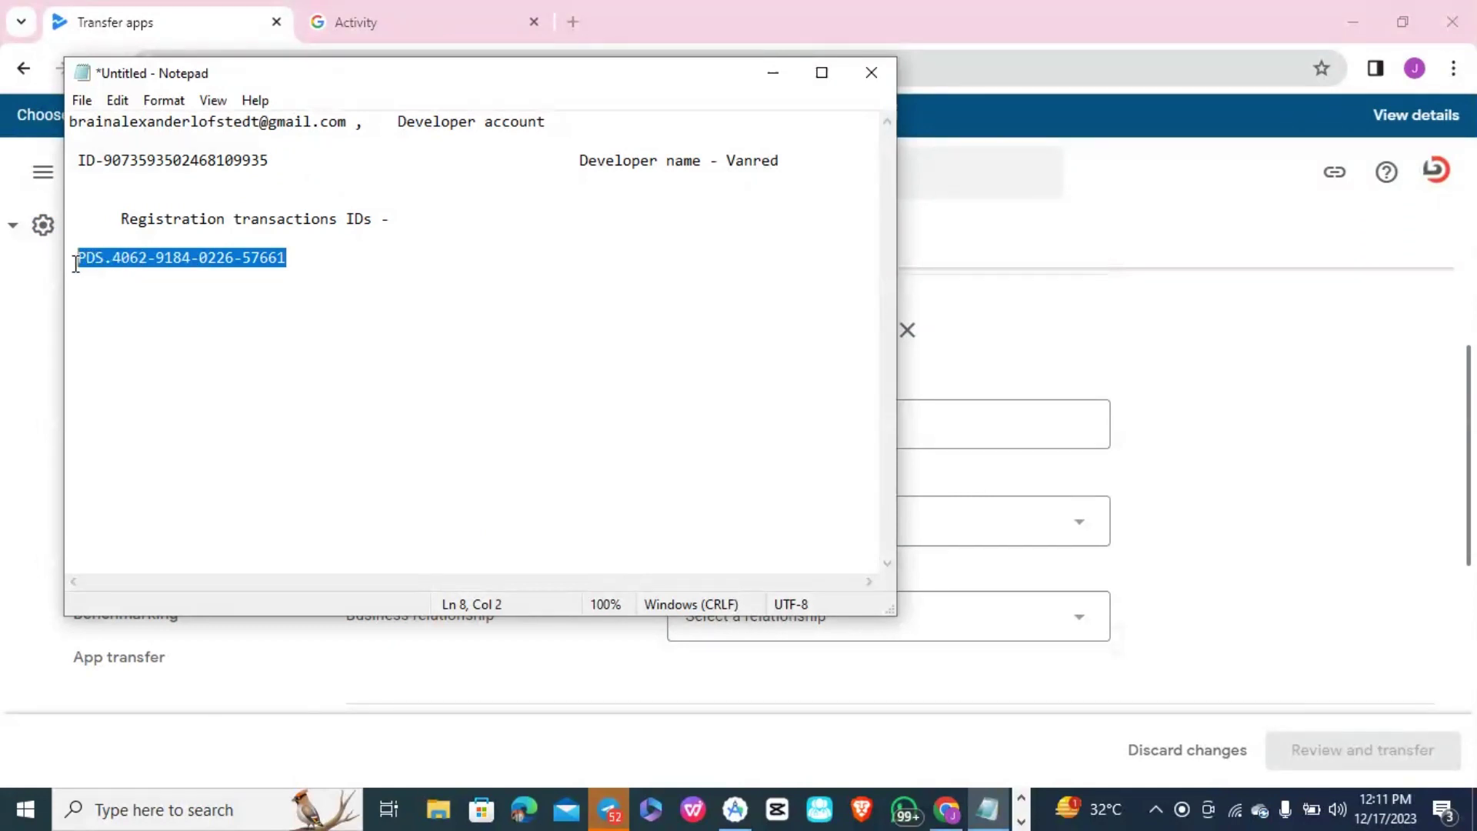
pyautogui.rightClick(81, 263)
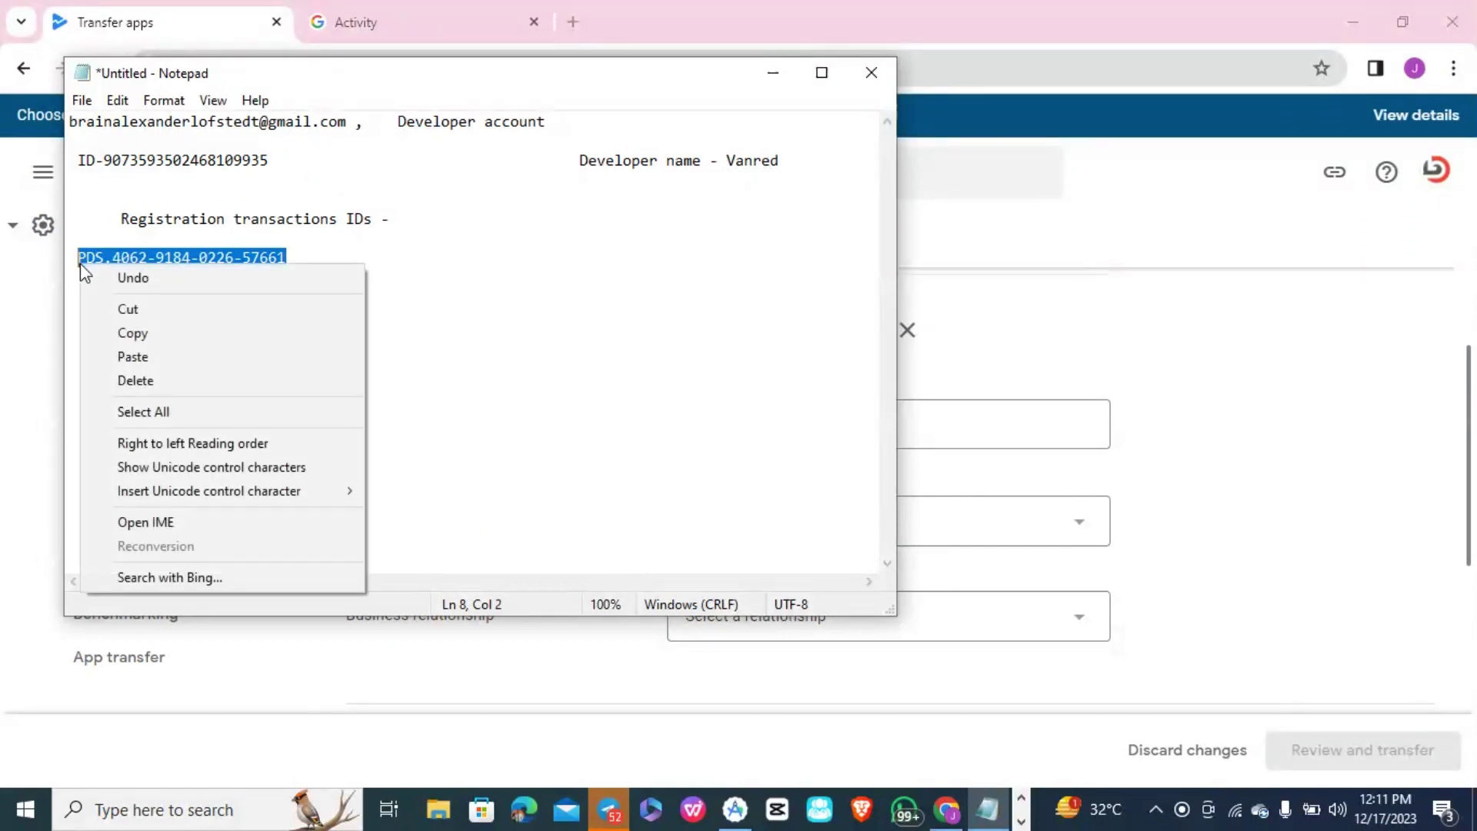
pyautogui.click(174, 336)
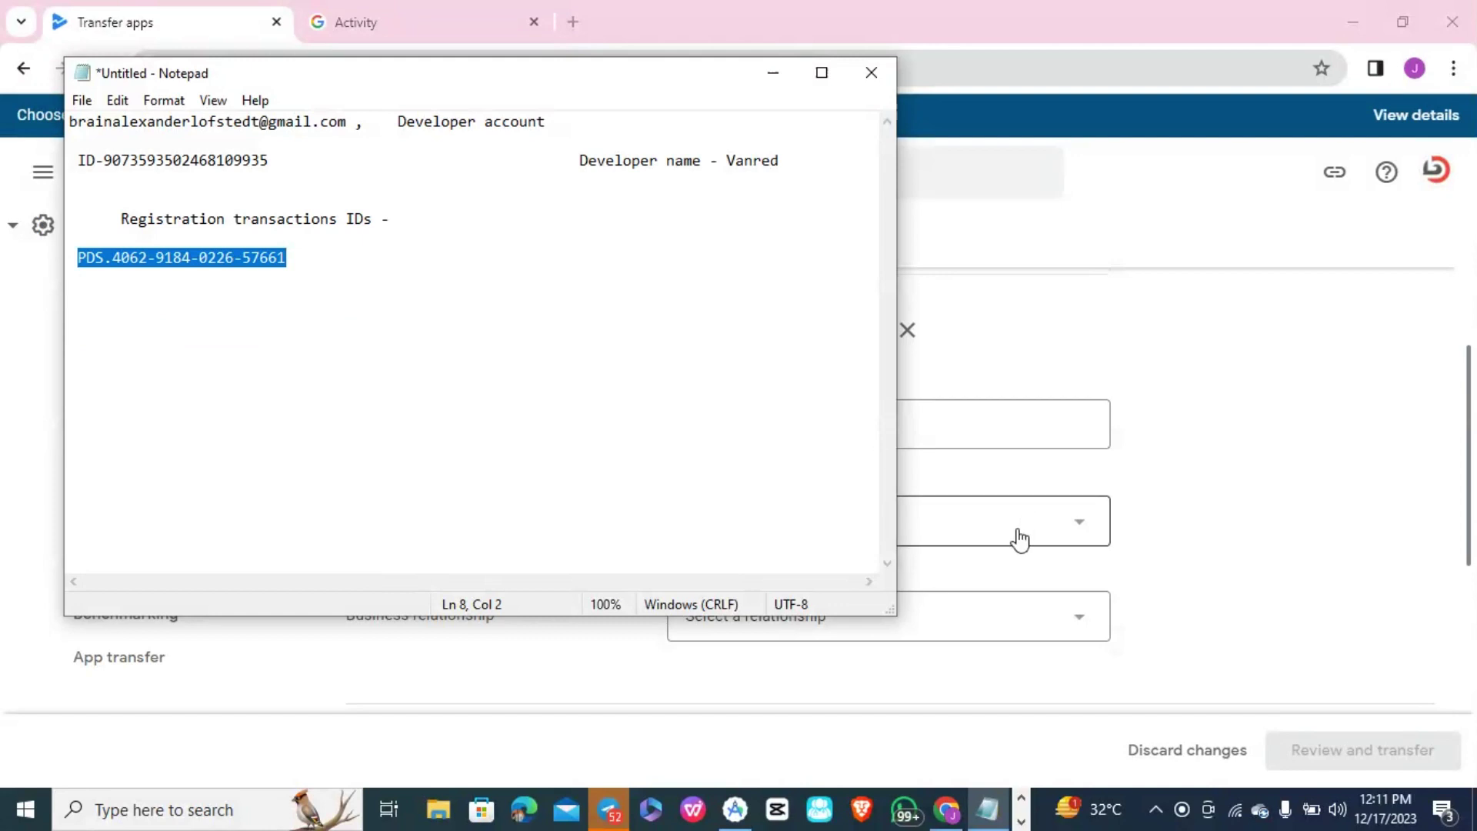
pyautogui.click(979, 585)
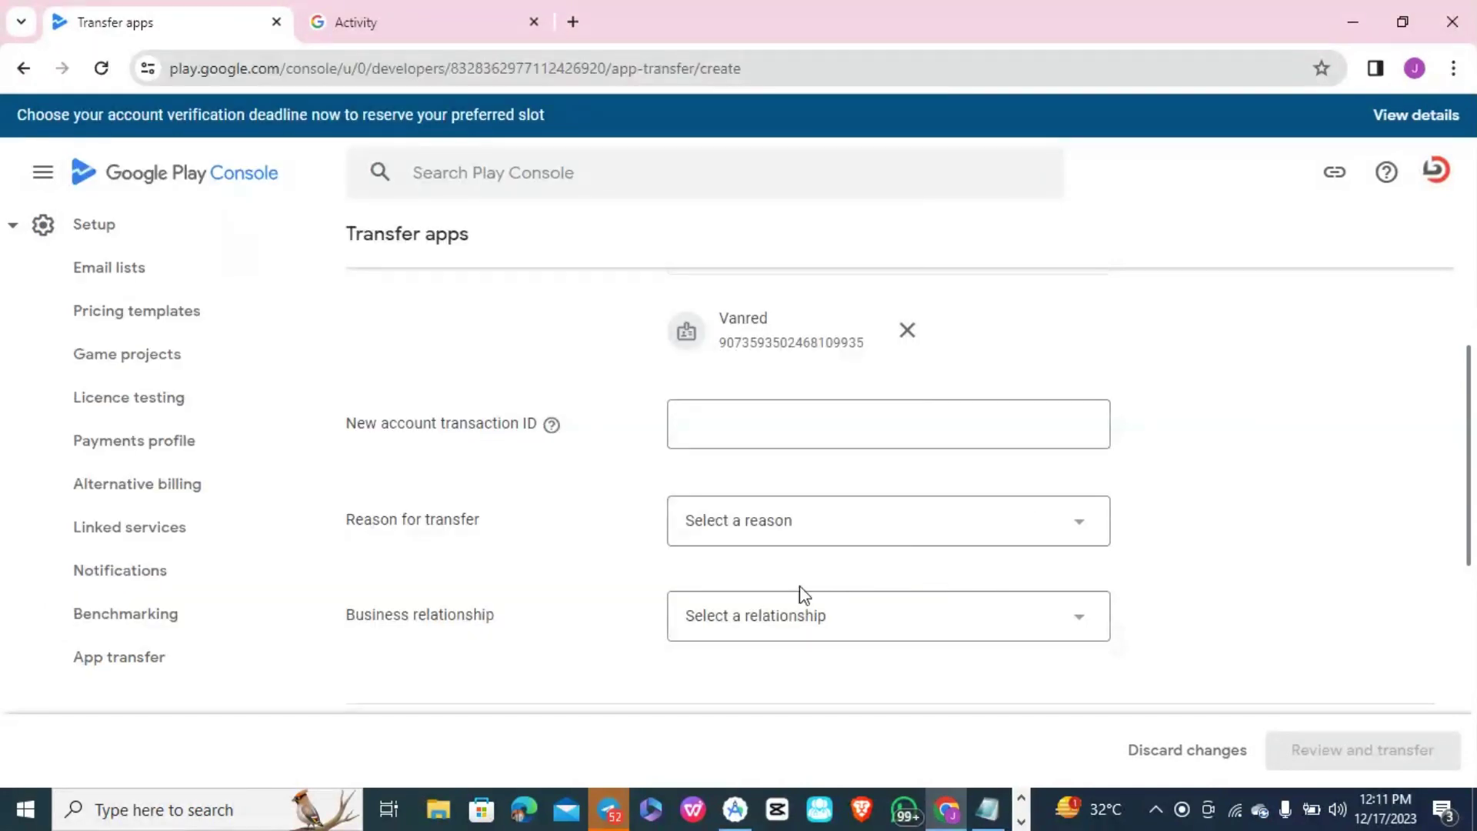
pyautogui.click(716, 421)
pyautogui.hotkey('ctrl', 'v')
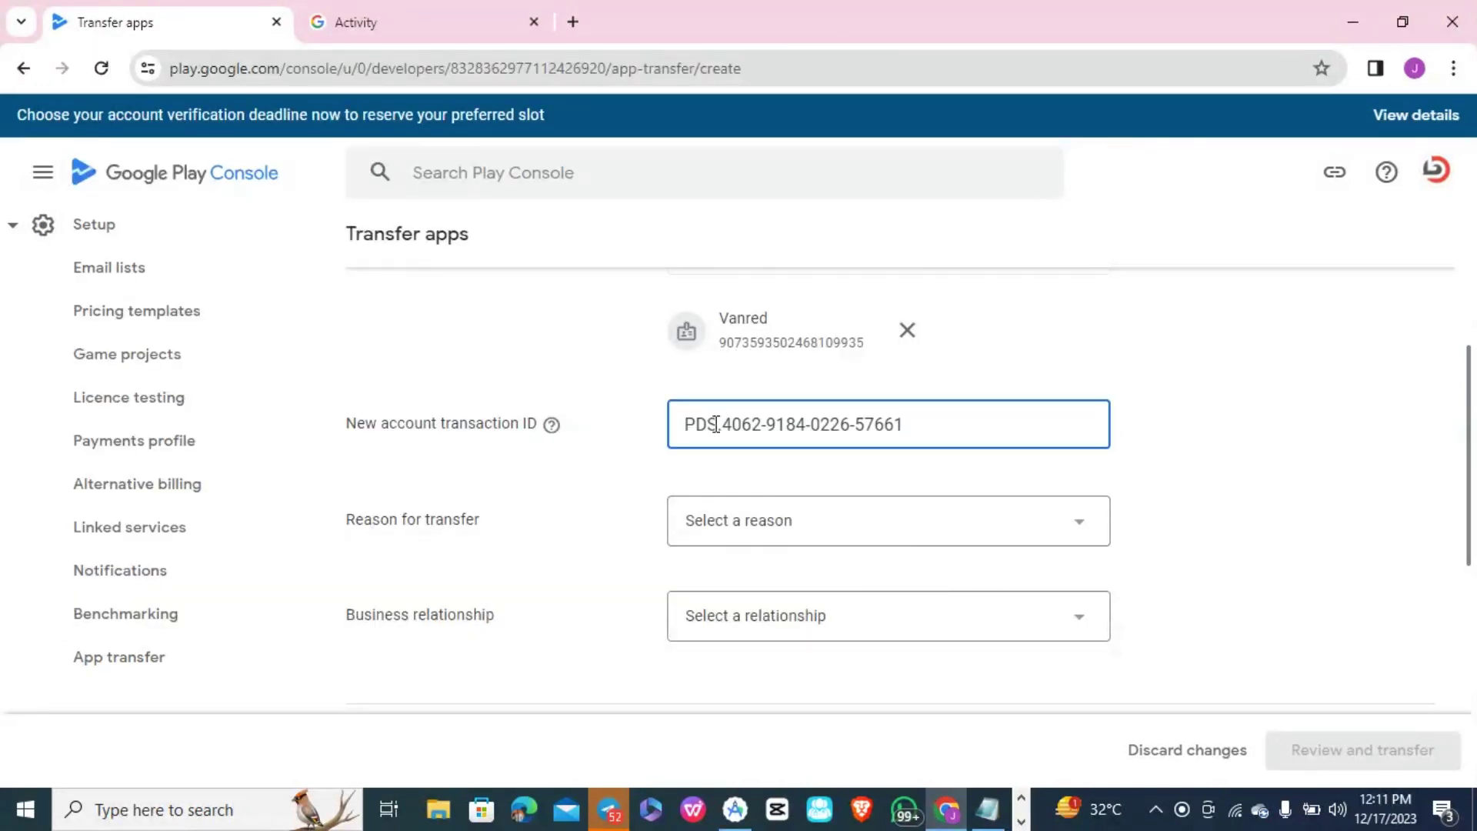
pyautogui.click(738, 517)
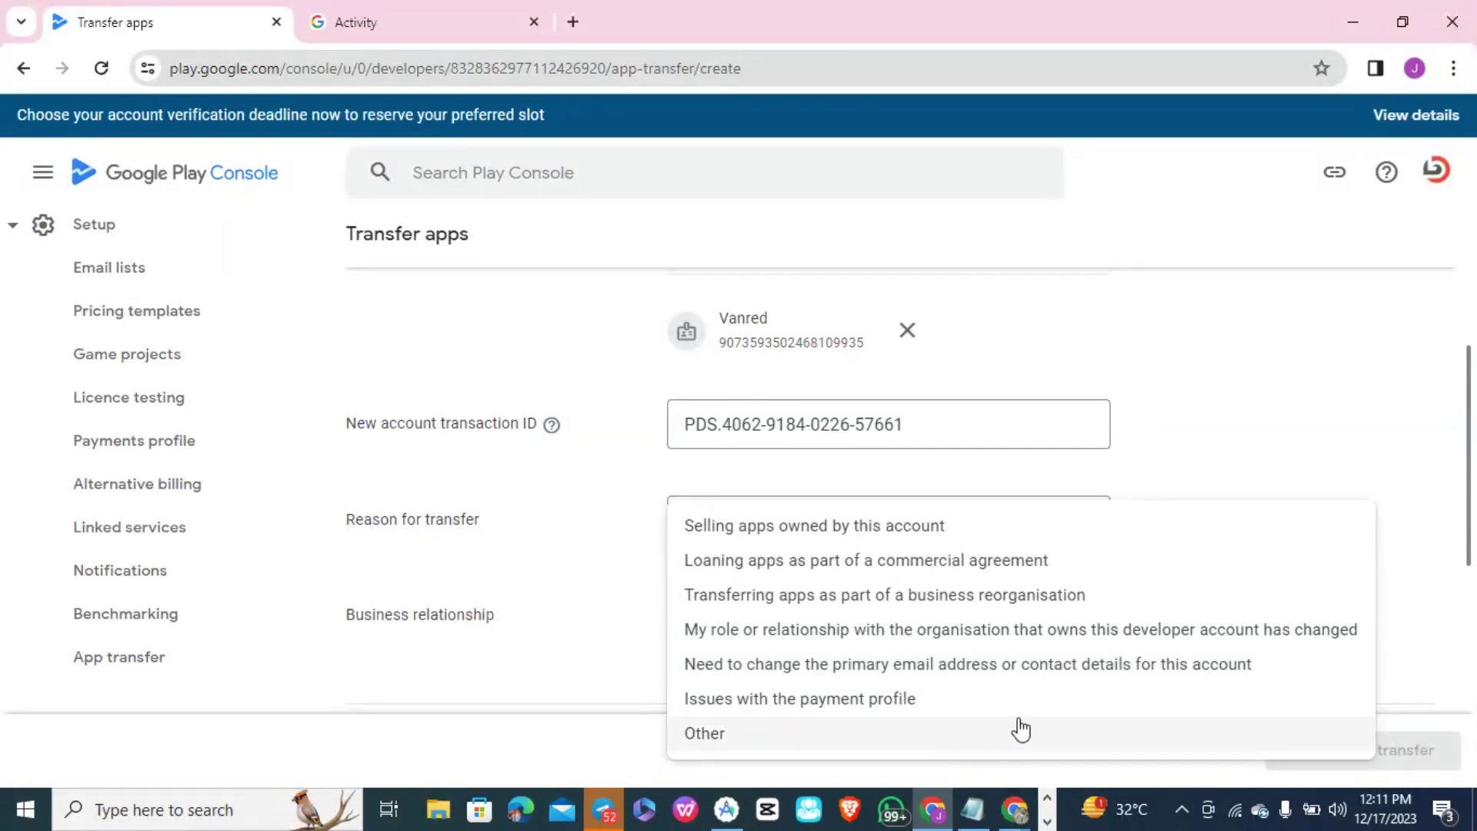
# Pick 'Selling apps owned by this account' as the transfer reason and 'None of the above' as the business relationship
pyautogui.click(741, 530)
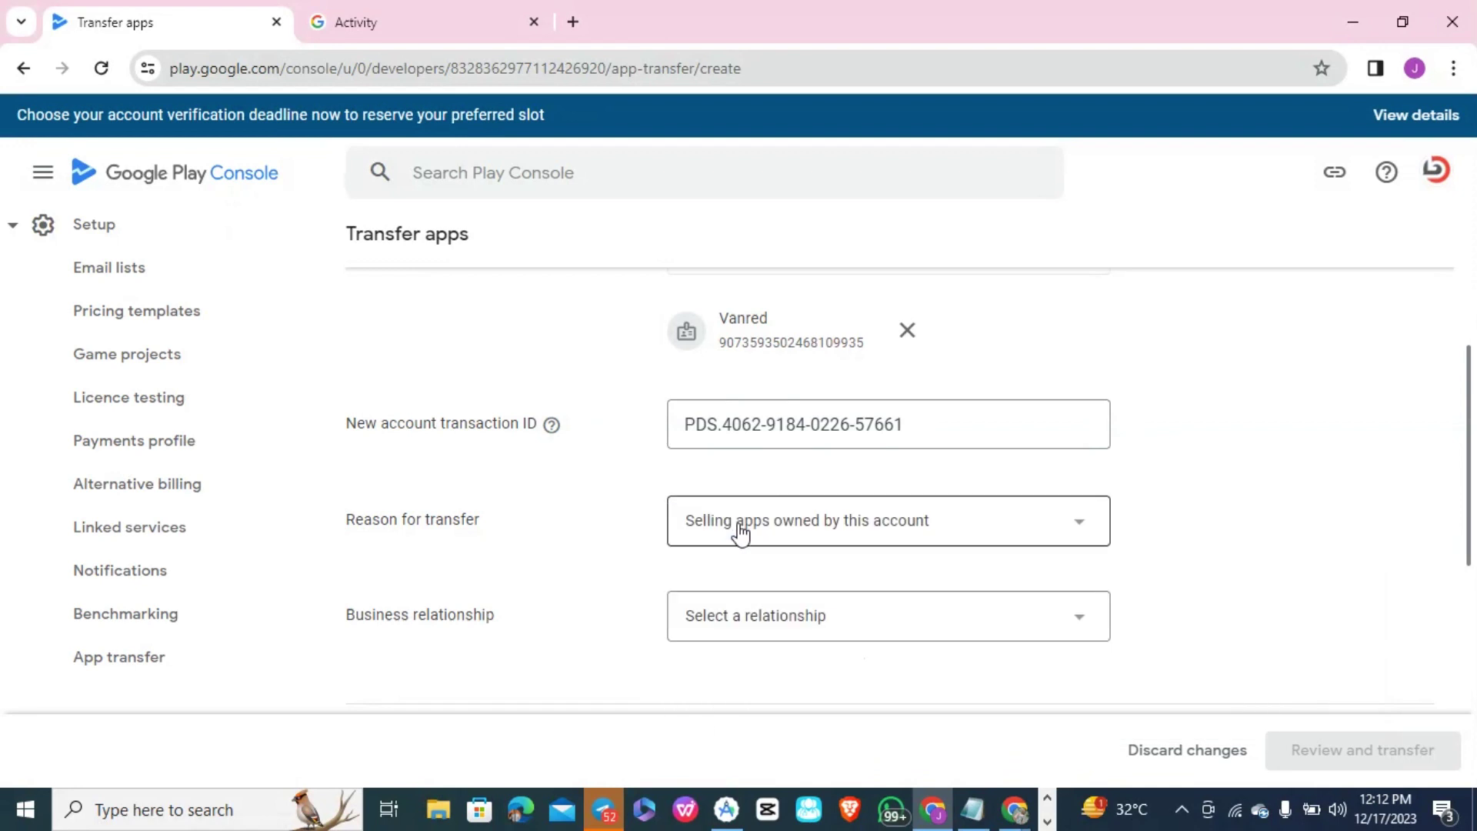
pyautogui.click(729, 627)
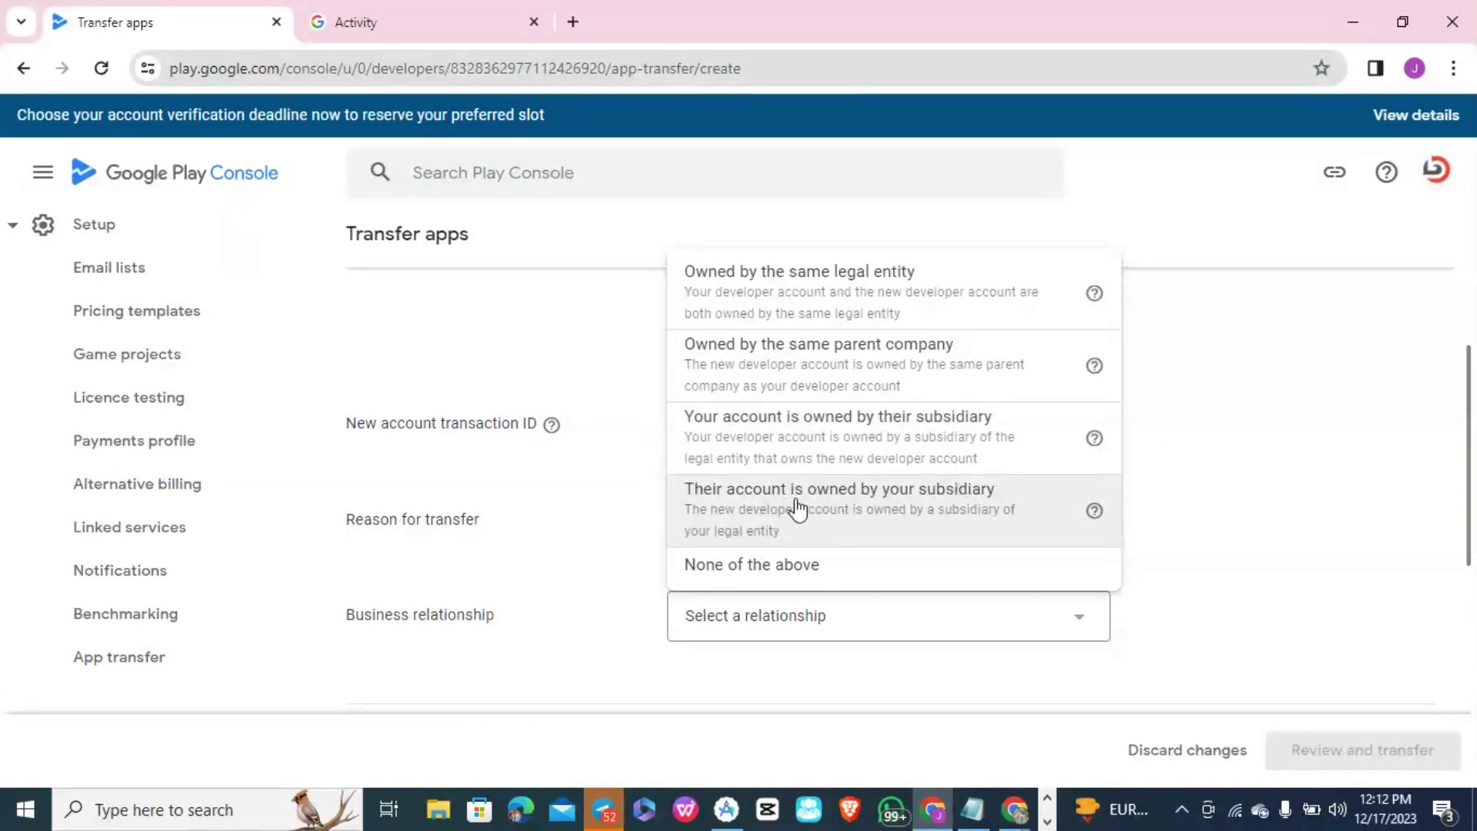
pyautogui.click(747, 568)
pyautogui.moveTo(1474, 438); pyautogui.dragTo(1459, 529)
# Add Download Master - Video saver (com.josephtechnology.downloadmaster) to Apps to transfer
pyautogui.scroll(7, 1410, 366)
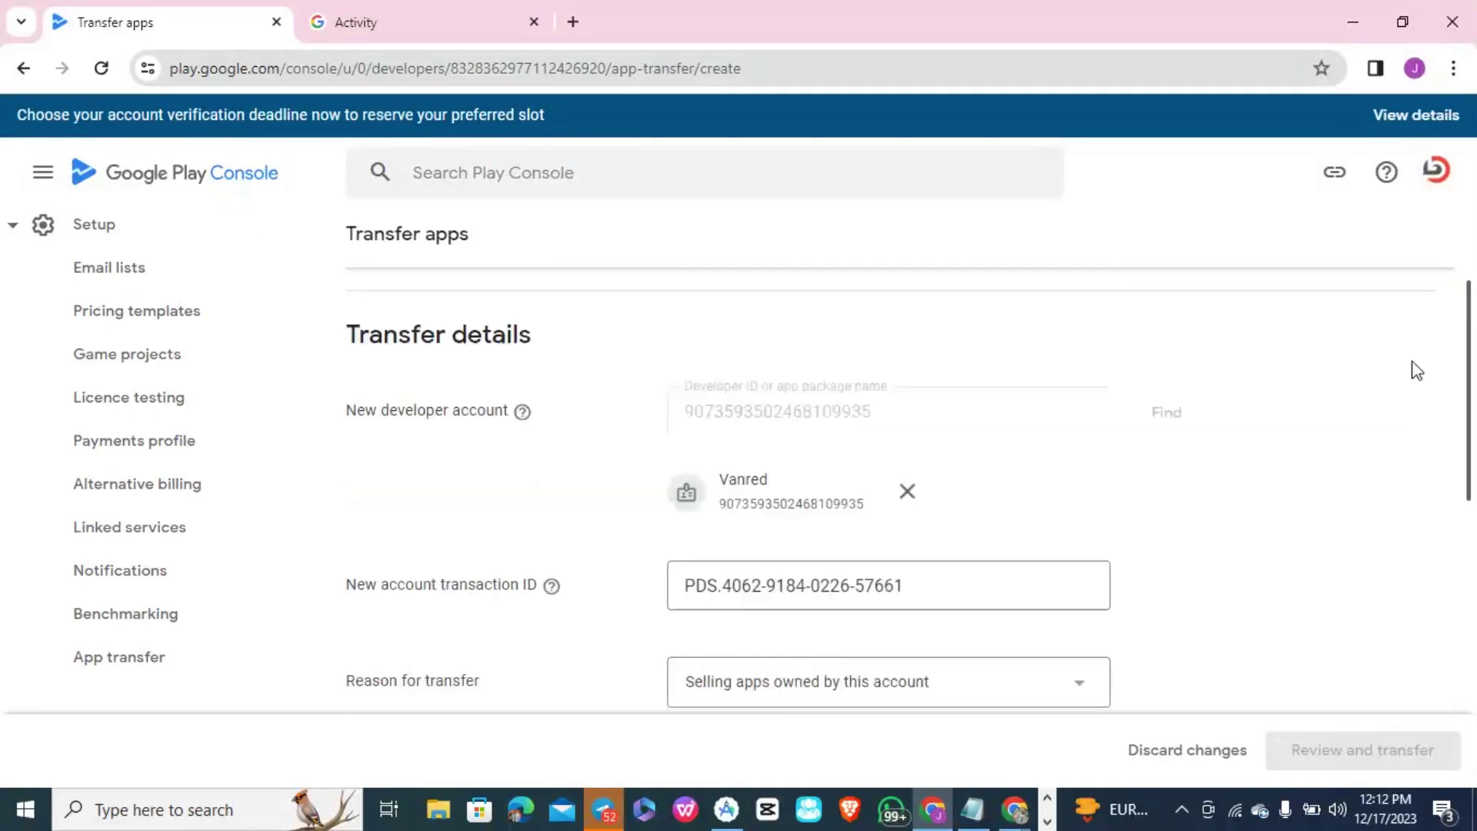
pyautogui.scroll(-4, 1456, 463)
pyautogui.scroll(-5, 1456, 464)
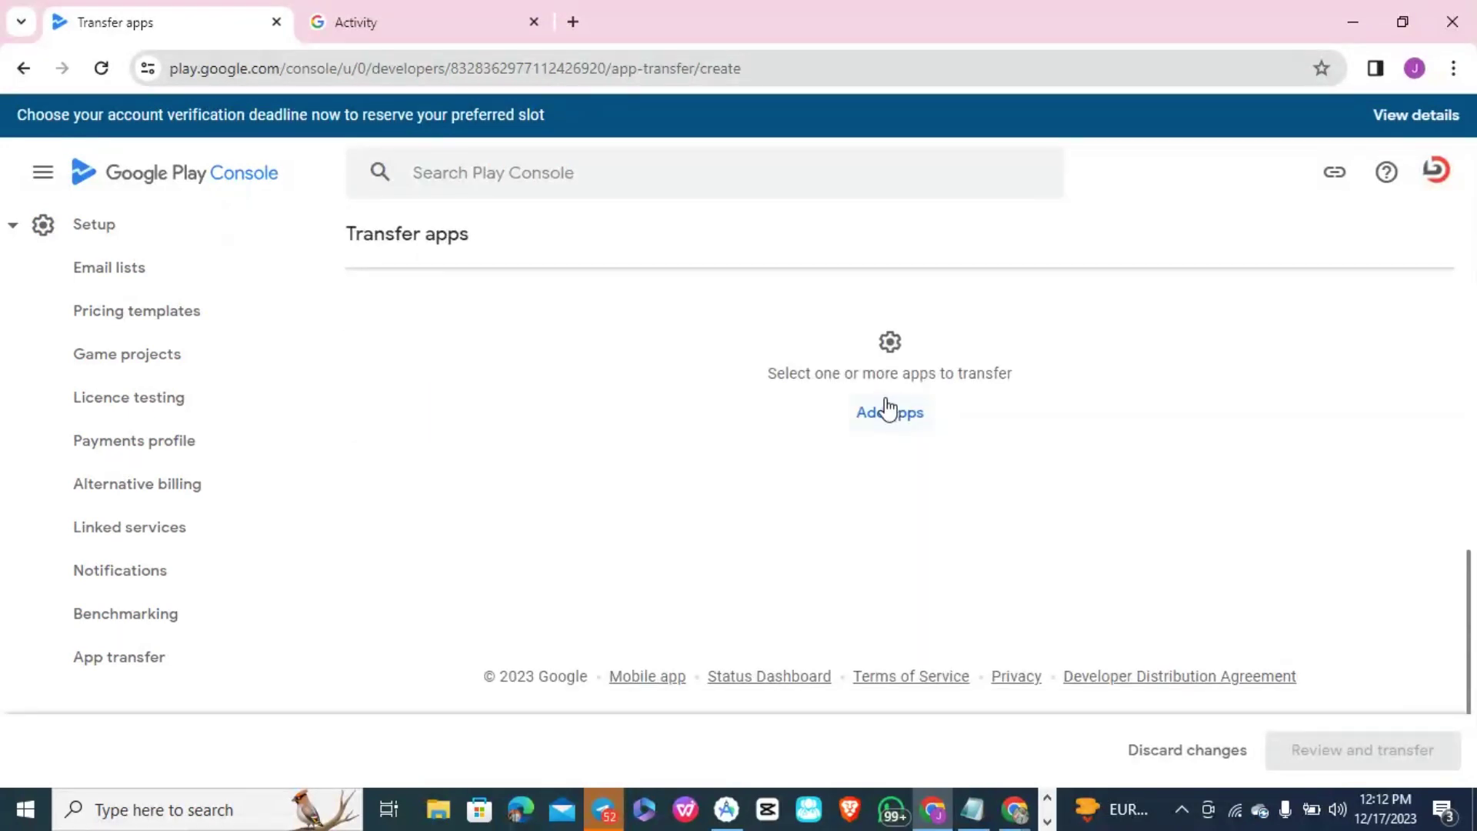
pyautogui.click(884, 429)
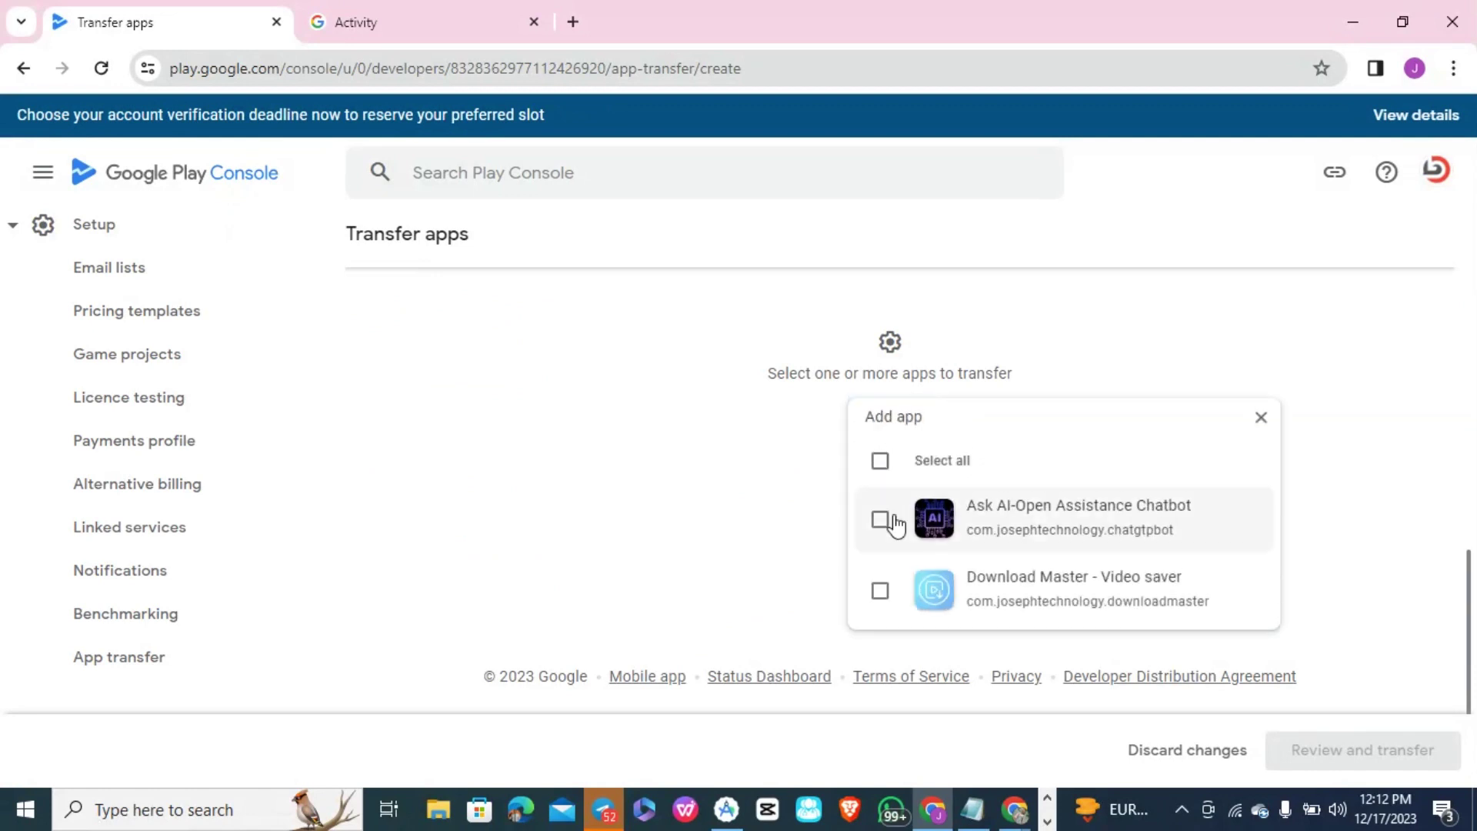
pyautogui.click(877, 597)
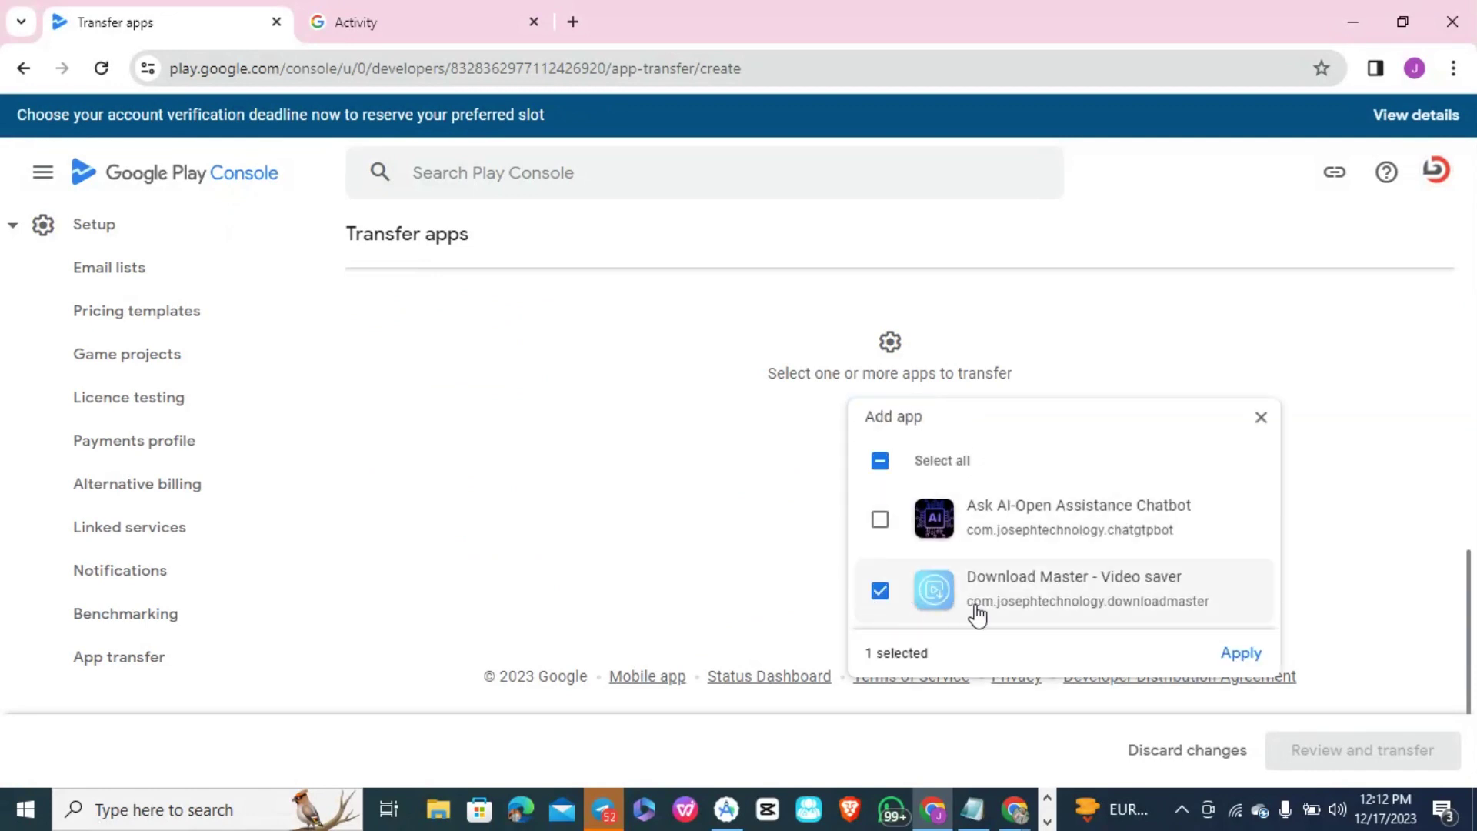
pyautogui.click(1225, 654)
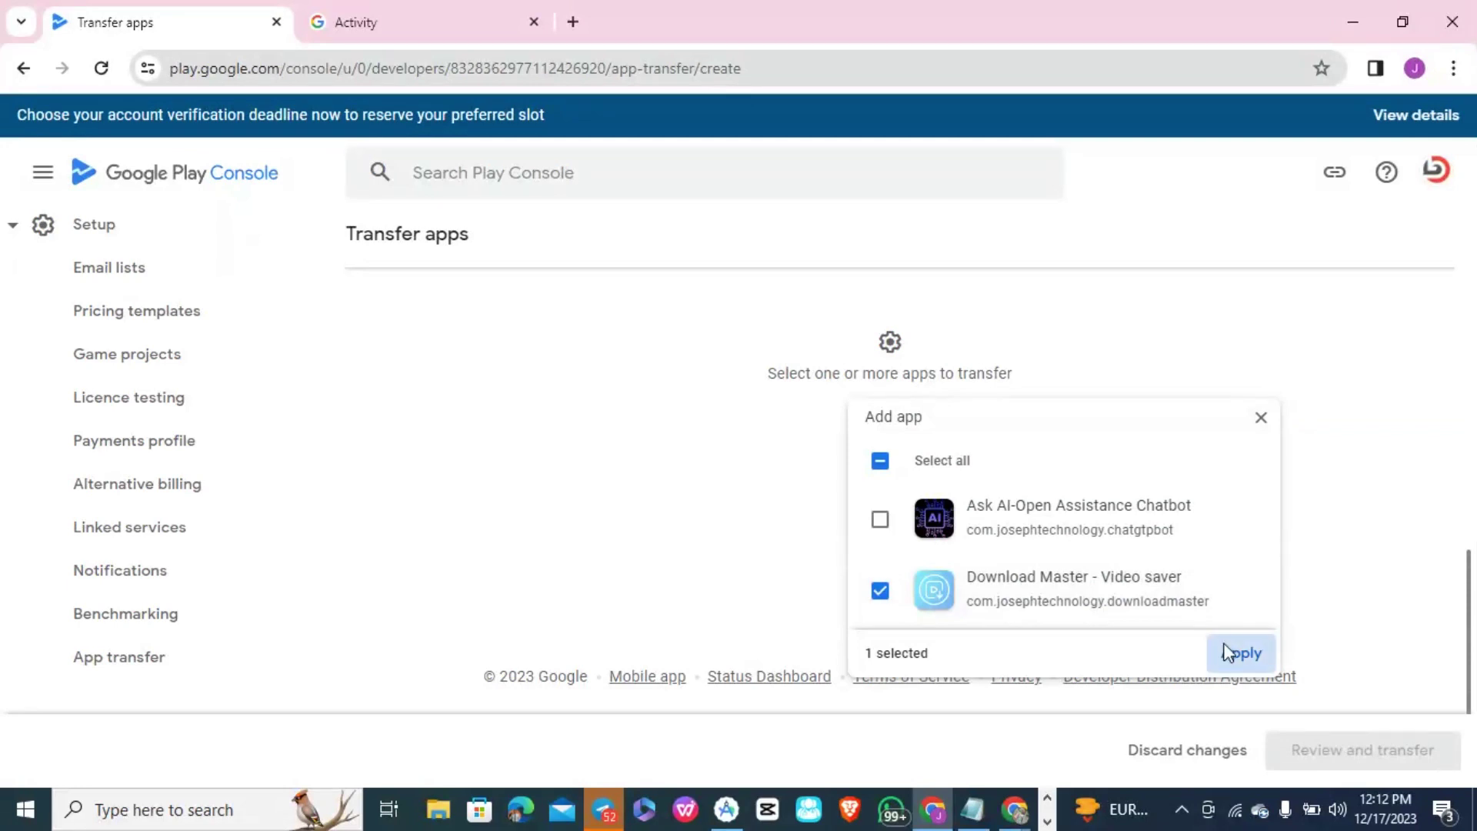
pyautogui.moveTo(1473, 539); pyautogui.dragTo(1470, 593)
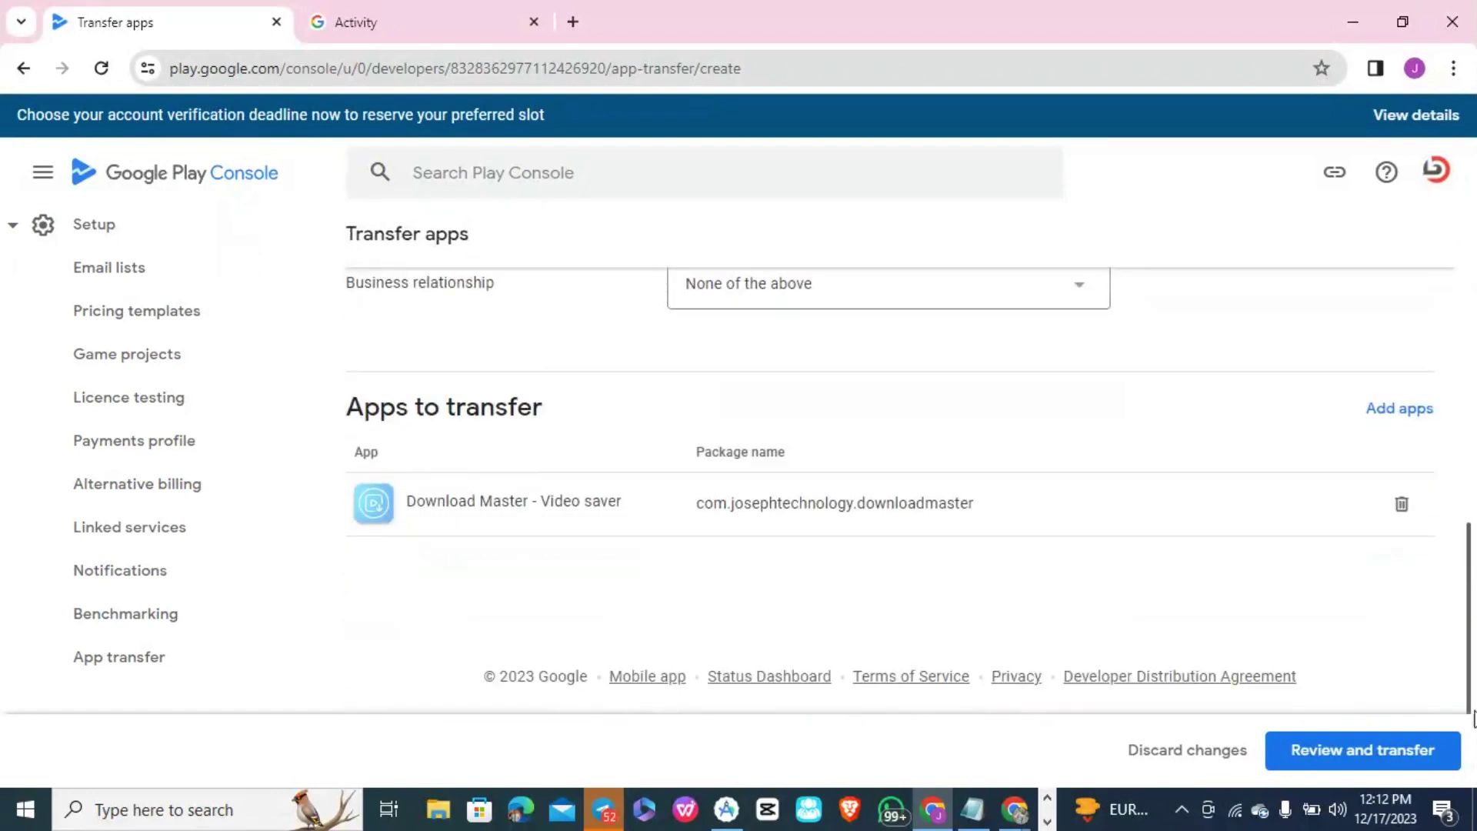
# Open the transfer review and tick 'I acknowledge and agree to these statements'
pyautogui.click(1358, 759)
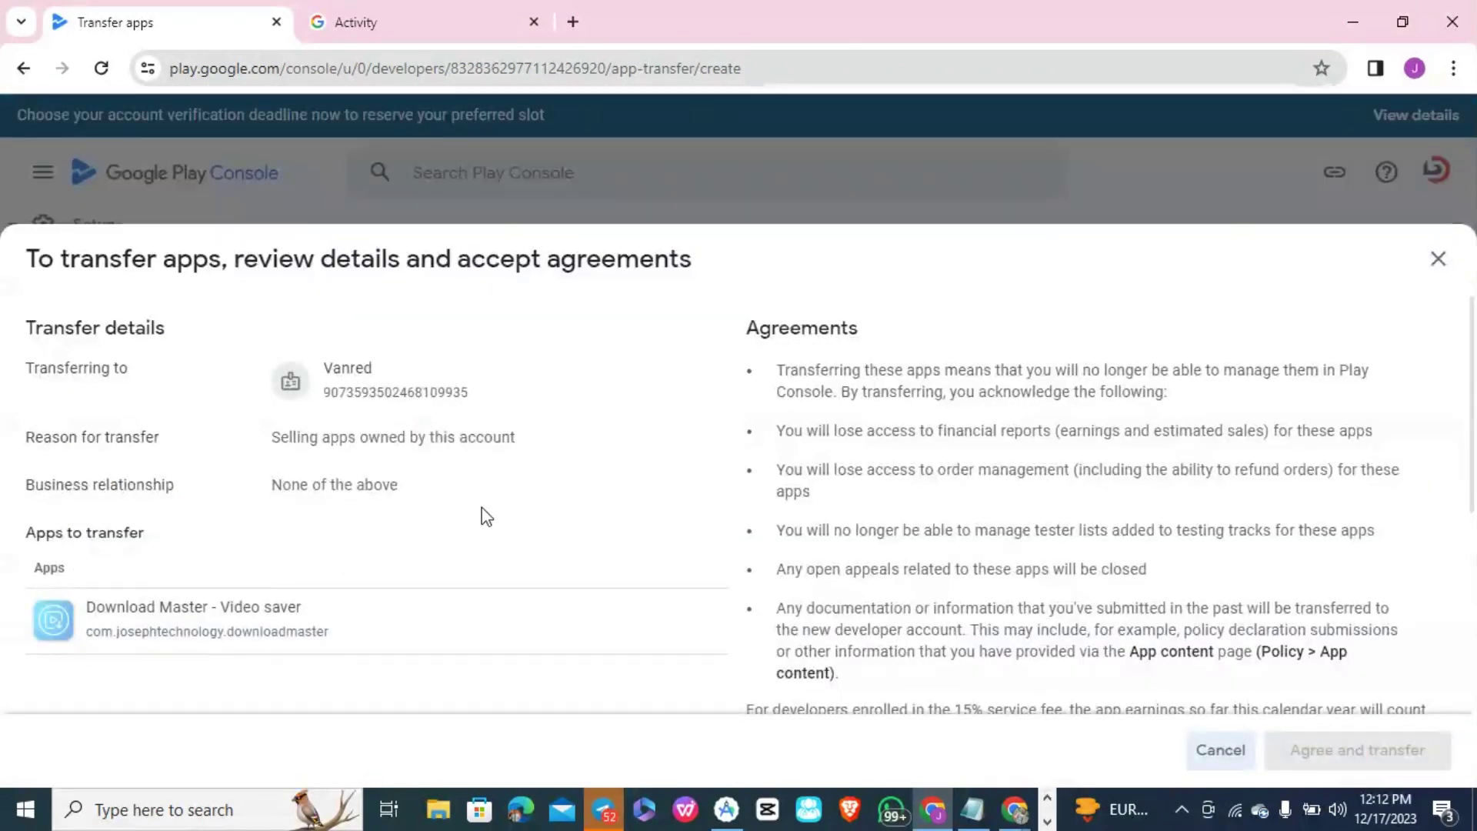
pyautogui.moveTo(1475, 367); pyautogui.dragTo(1475, 530)
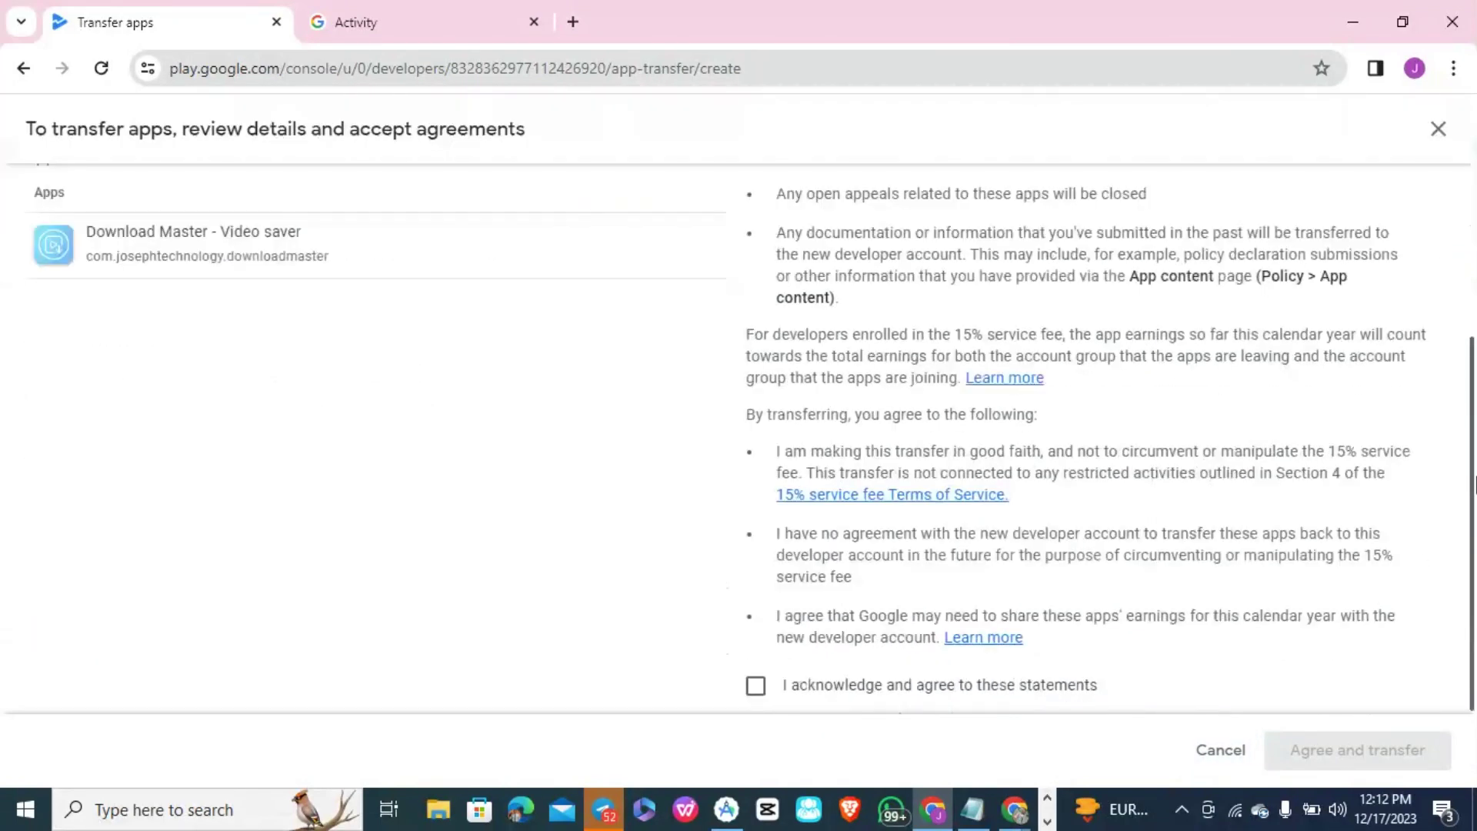
pyautogui.click(759, 689)
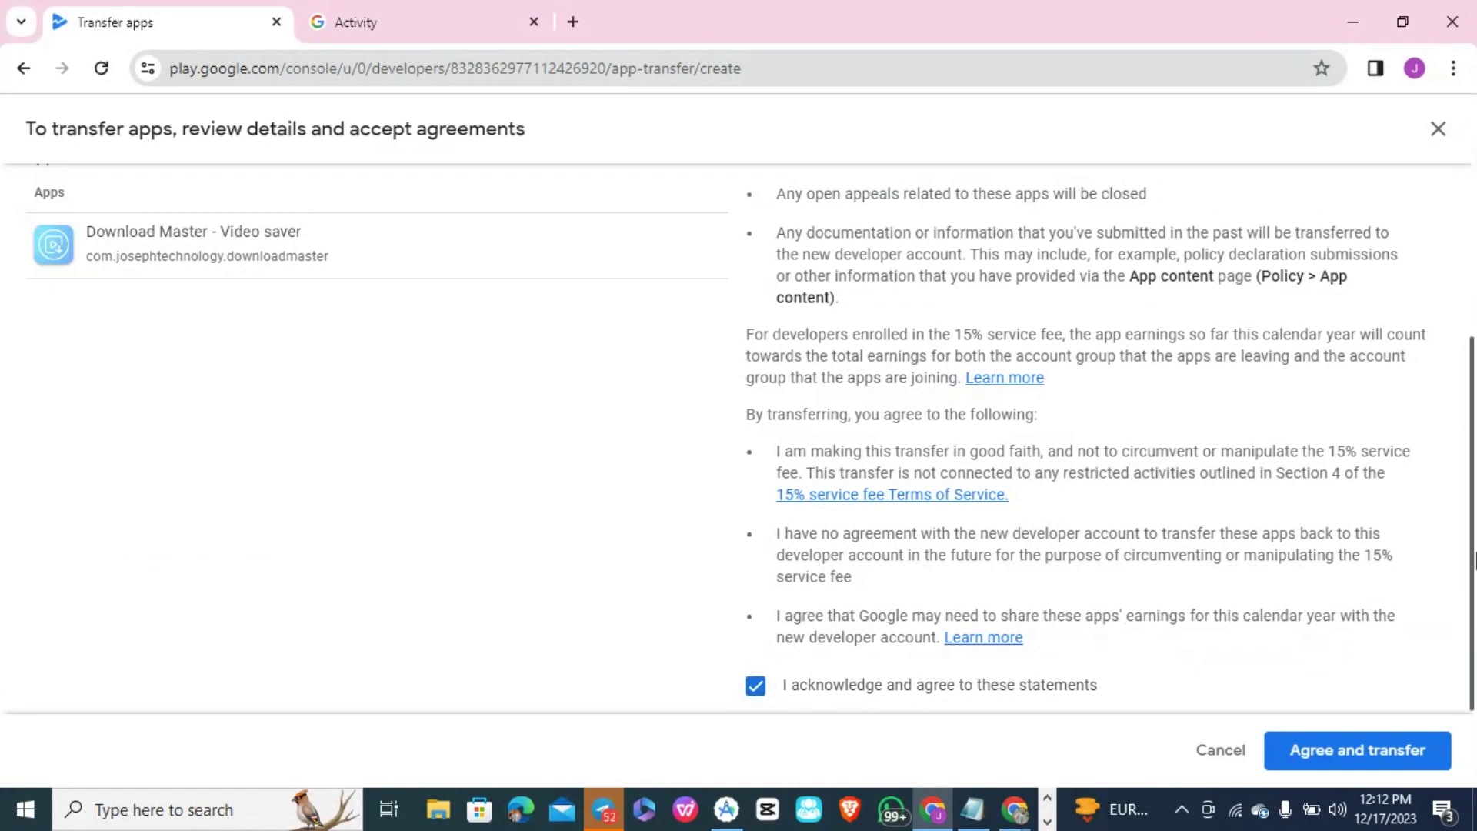
pyautogui.scroll(1, 1472, 519)
pyautogui.moveTo(1472, 519); pyautogui.dragTo(1472, 374)
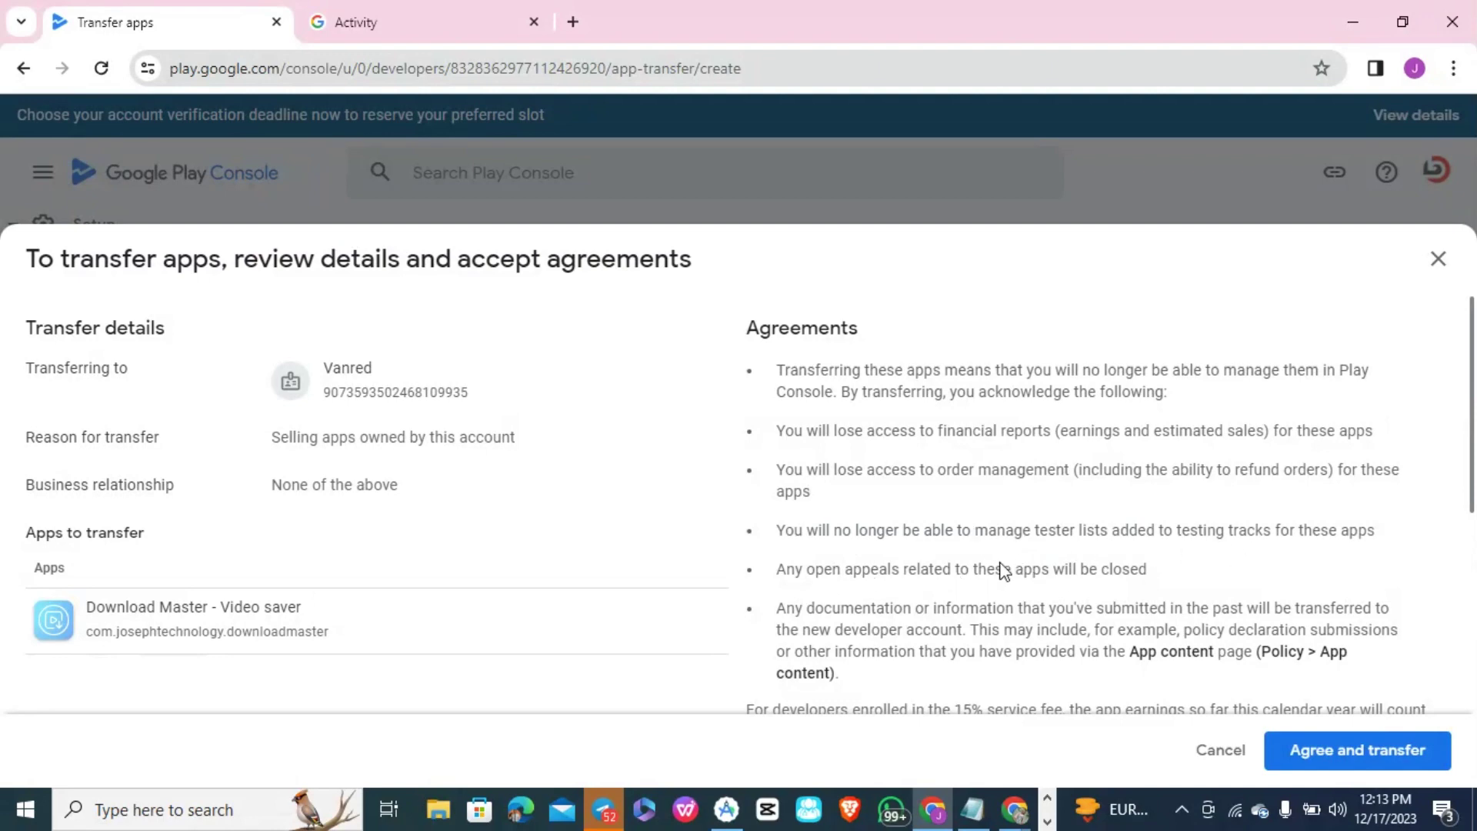
pyautogui.moveTo(1474, 408); pyautogui.dragTo(1475, 507)
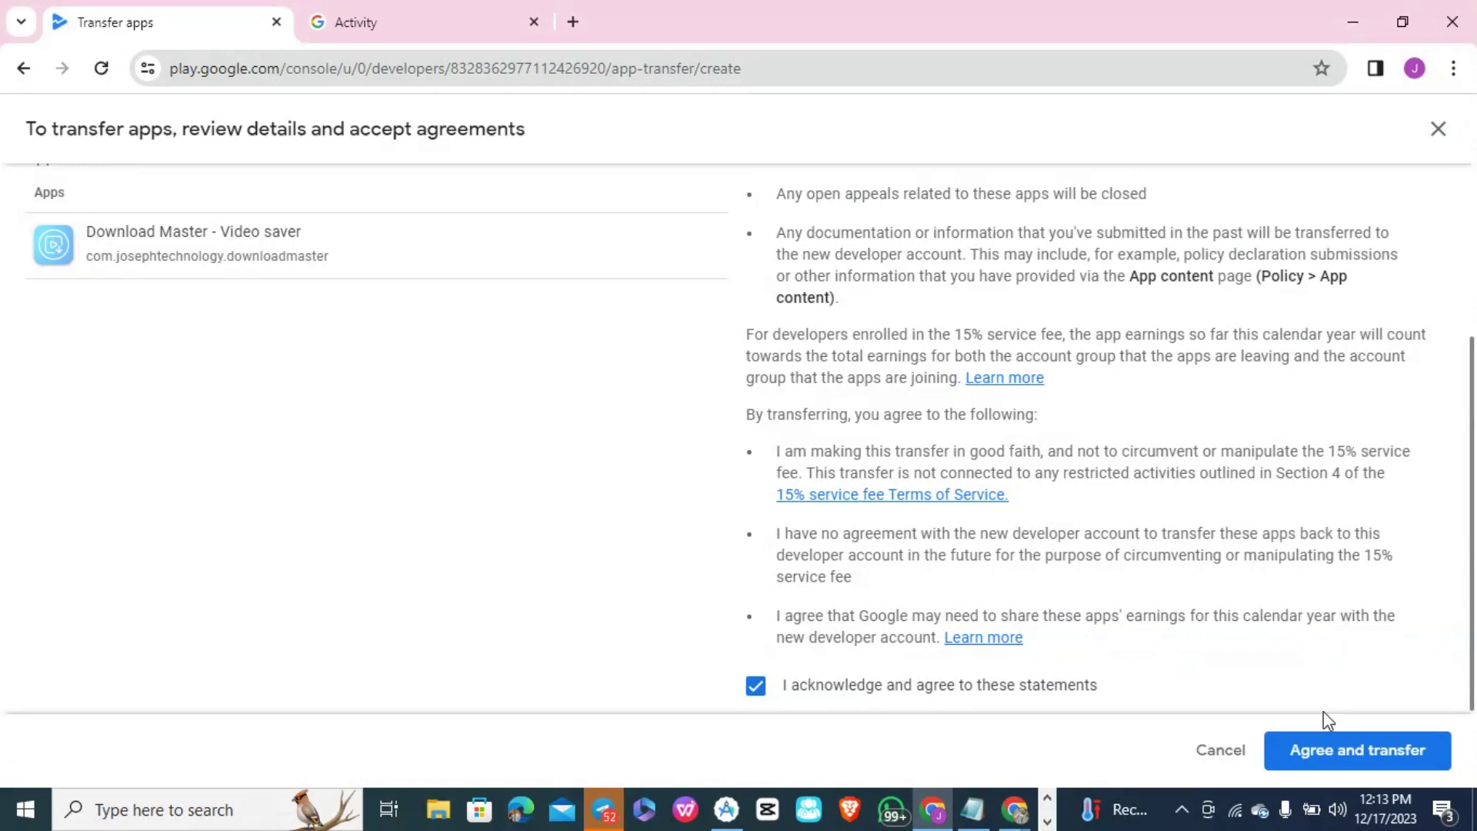
# Submit the transfer with Agree and transfer, reopen the review and submit it once more
pyautogui.click(1359, 762)
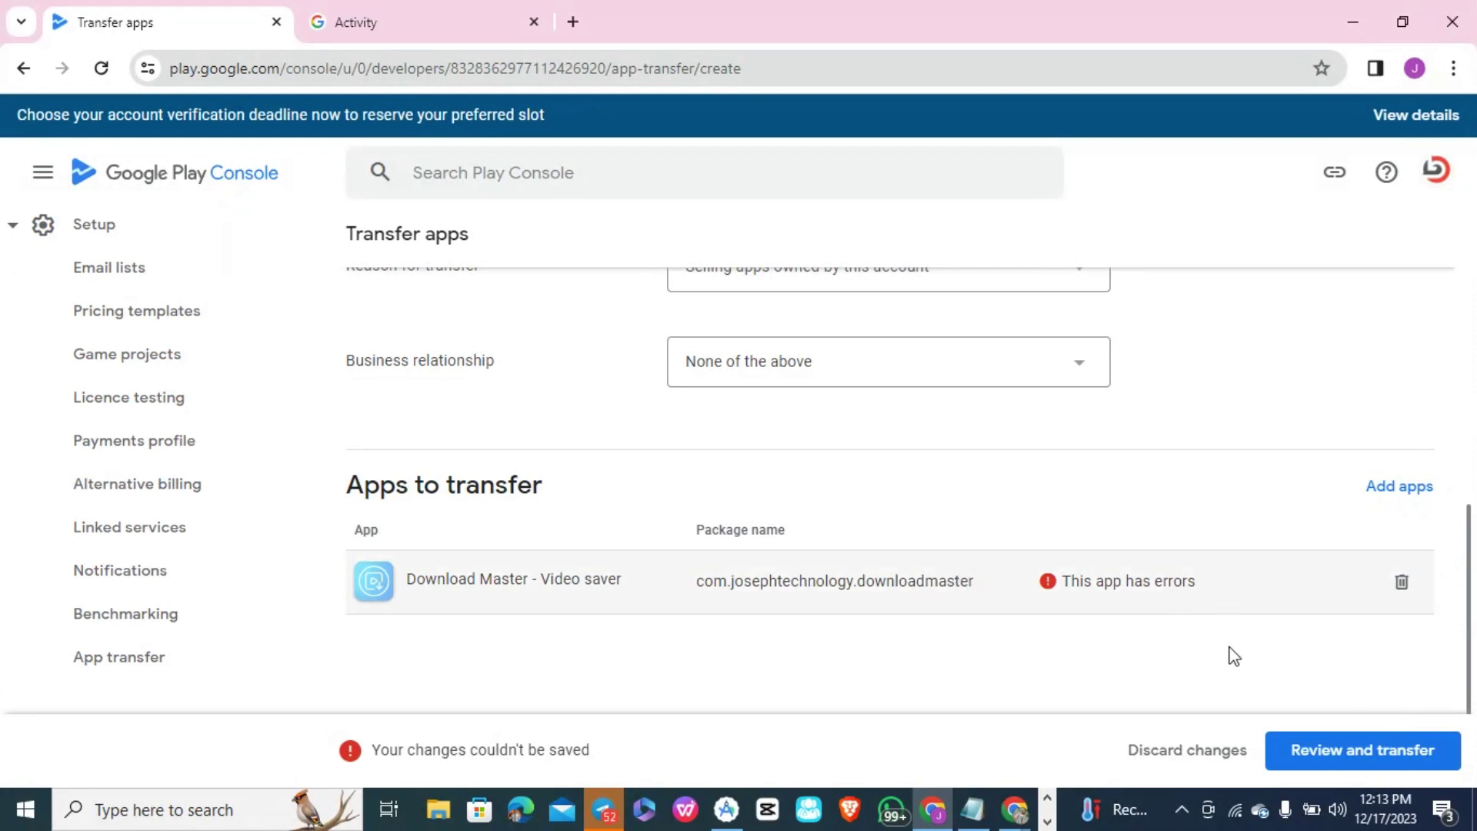
pyautogui.click(1319, 746)
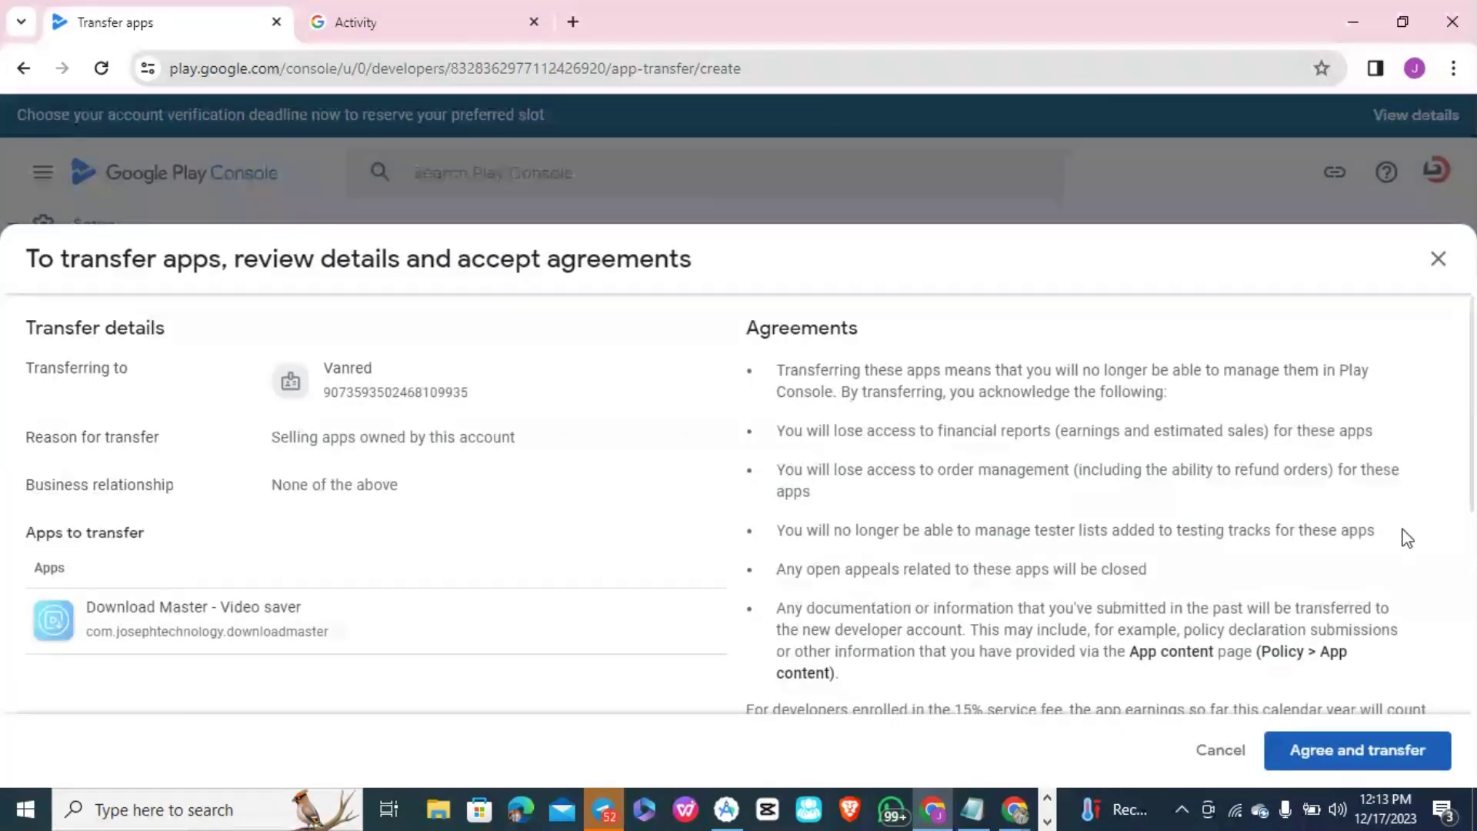
pyautogui.scroll(-5, 1473, 434)
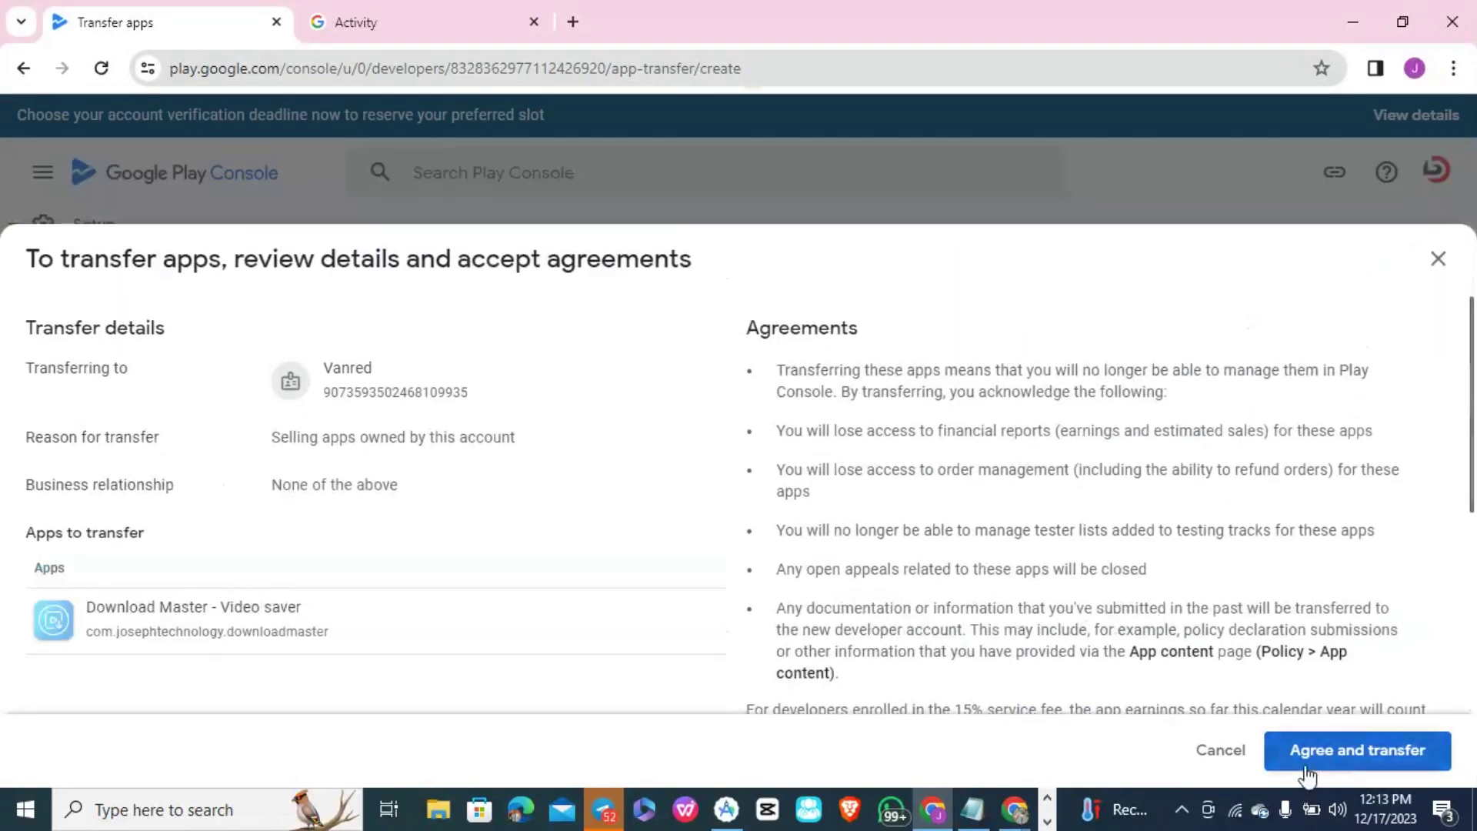
pyautogui.click(1308, 769)
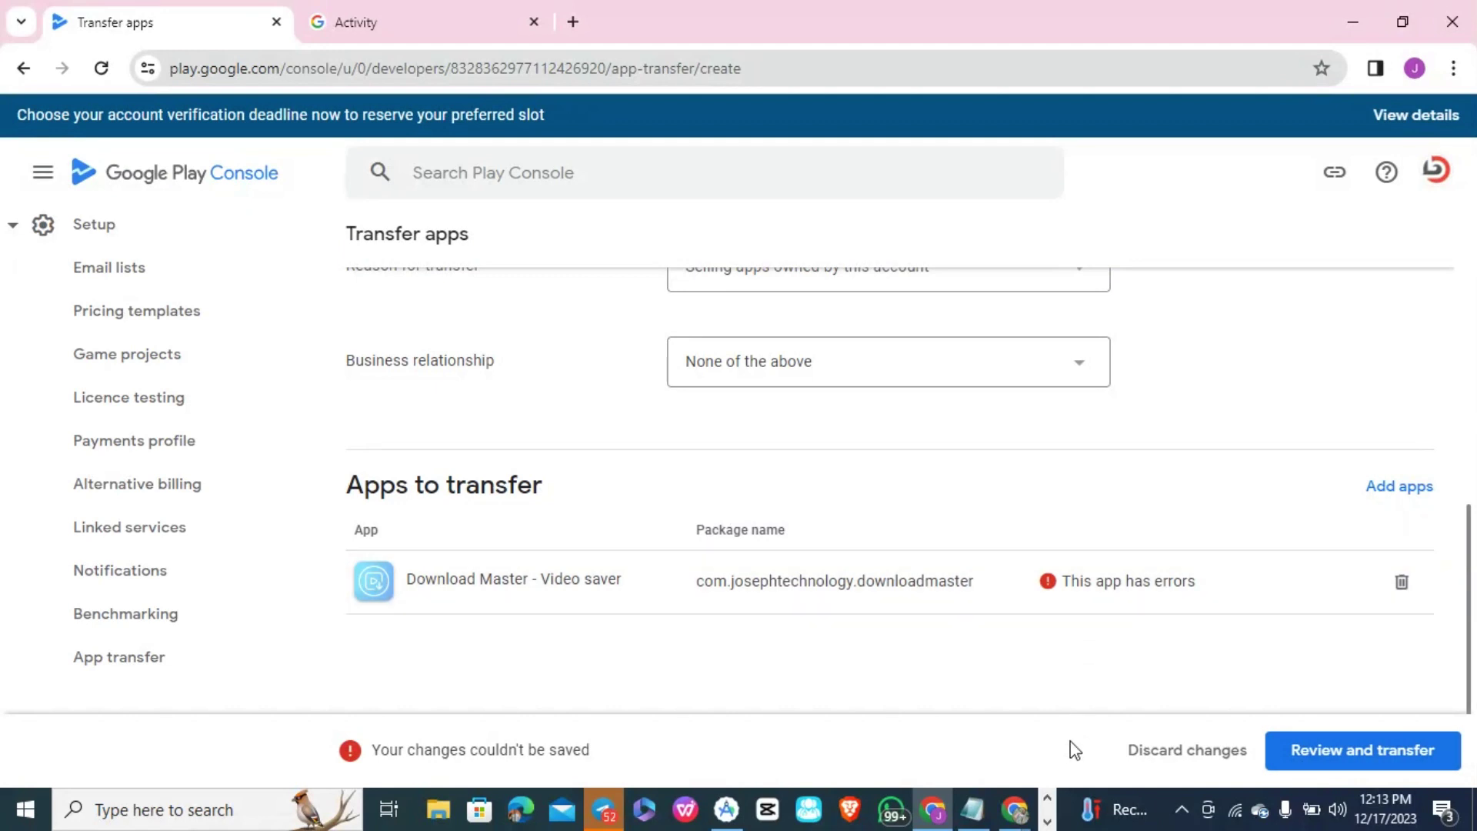
# Bring the screen recorder forward from the taskbar and pause the recording
pyautogui.click(1048, 801)
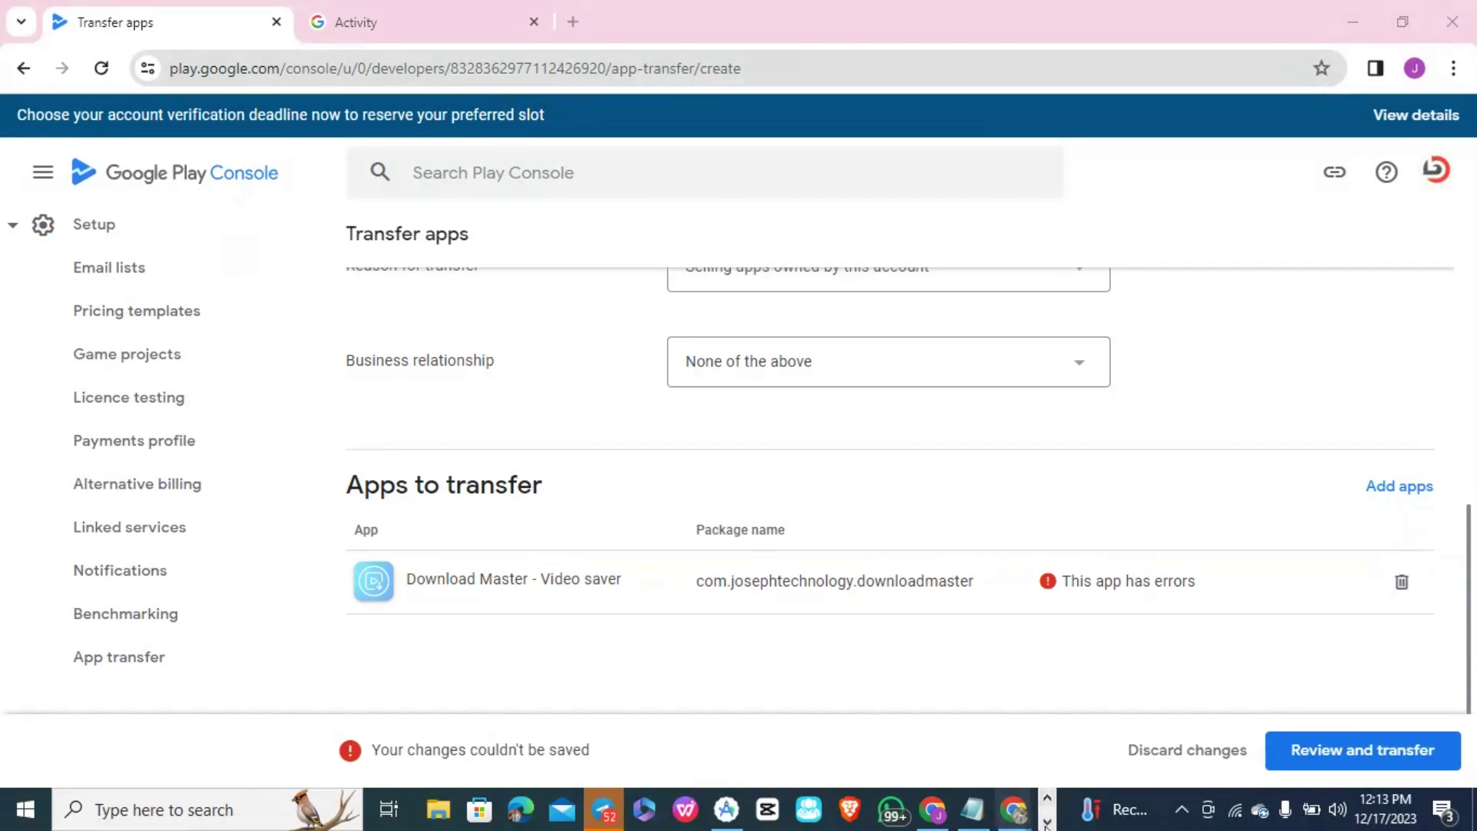
pyautogui.click(1047, 821)
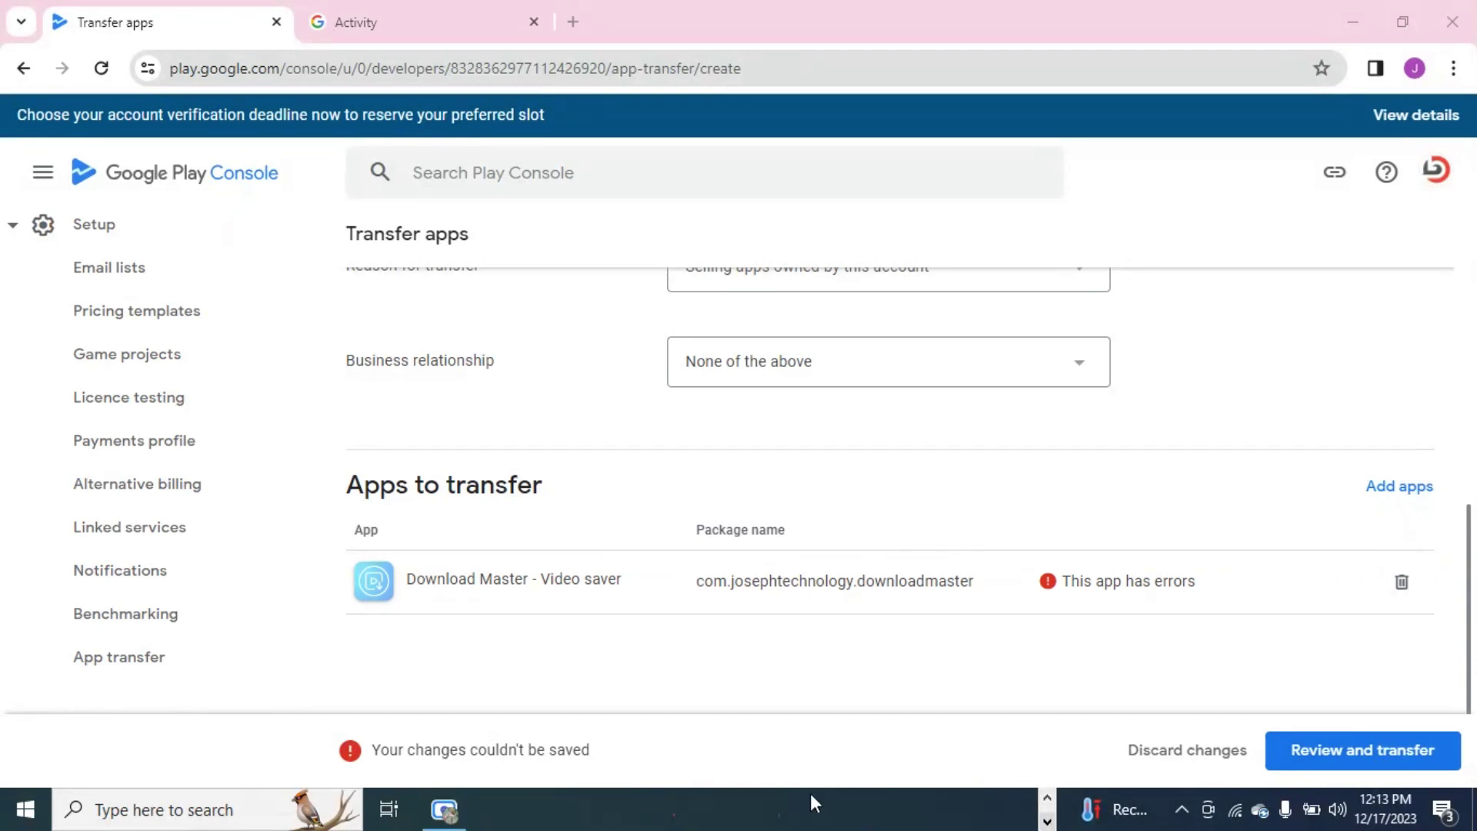
pyautogui.click(446, 820)
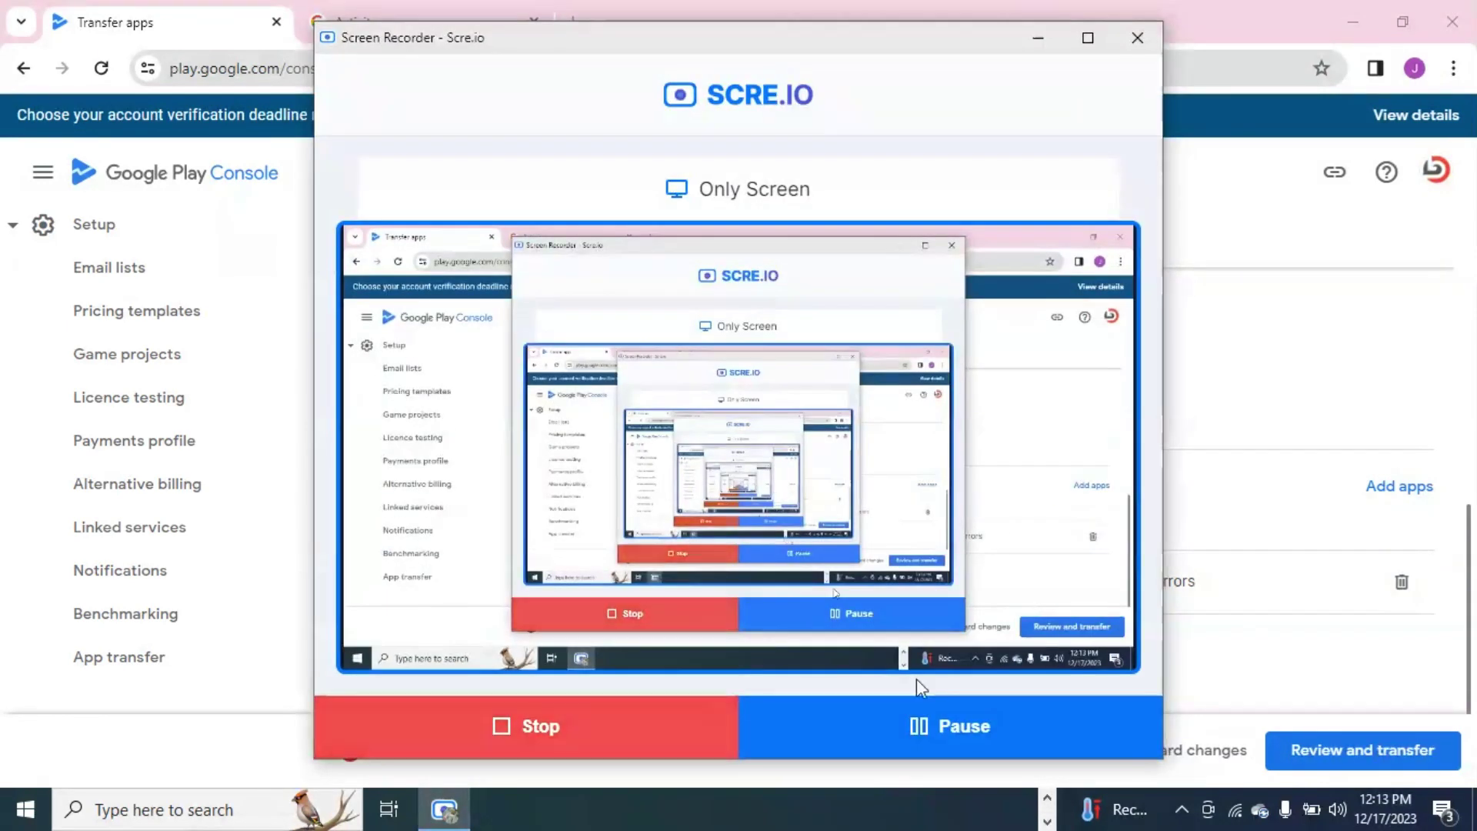
pyautogui.click(906, 725)
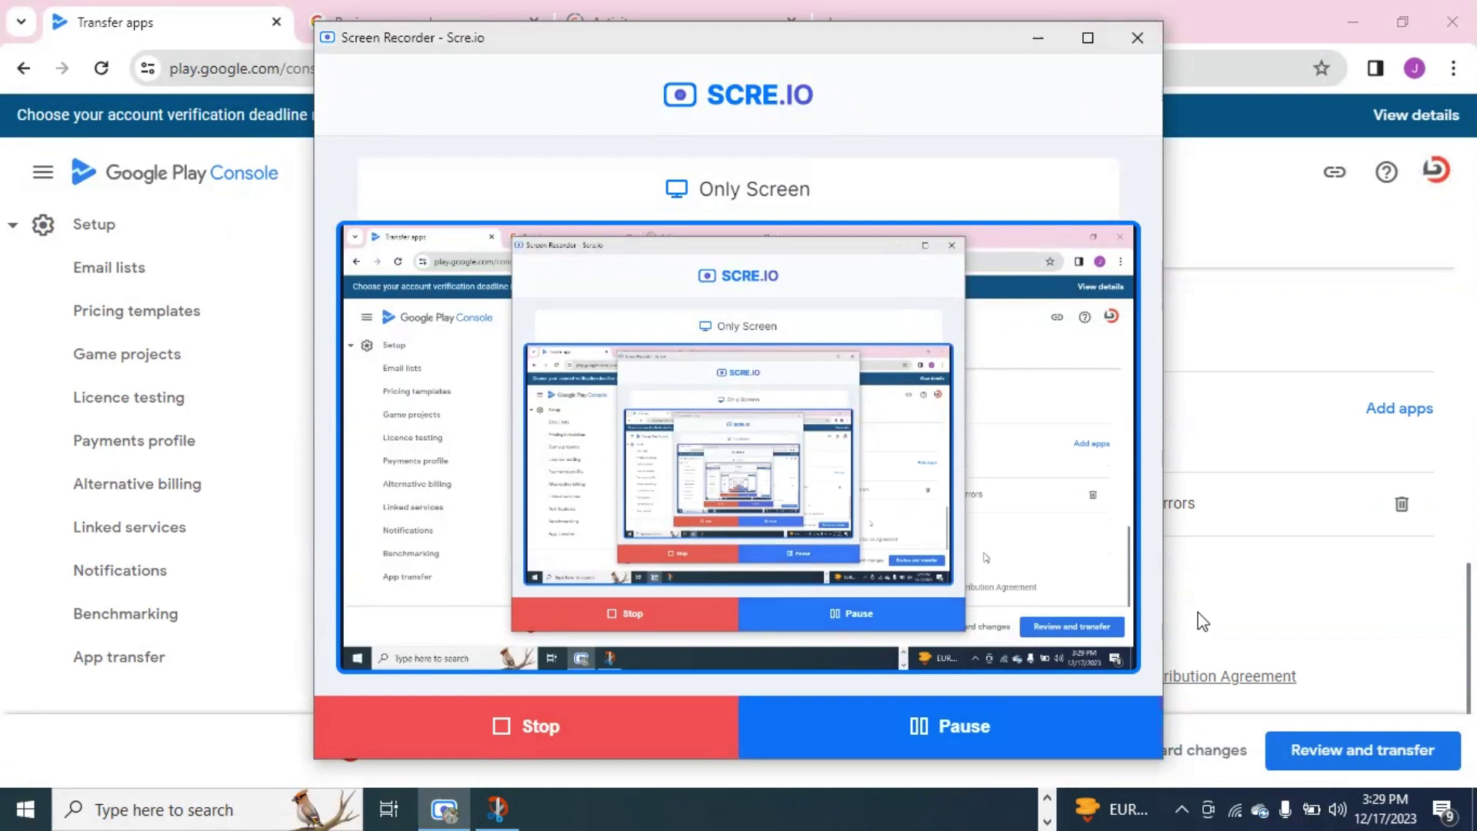
pyautogui.click(1195, 616)
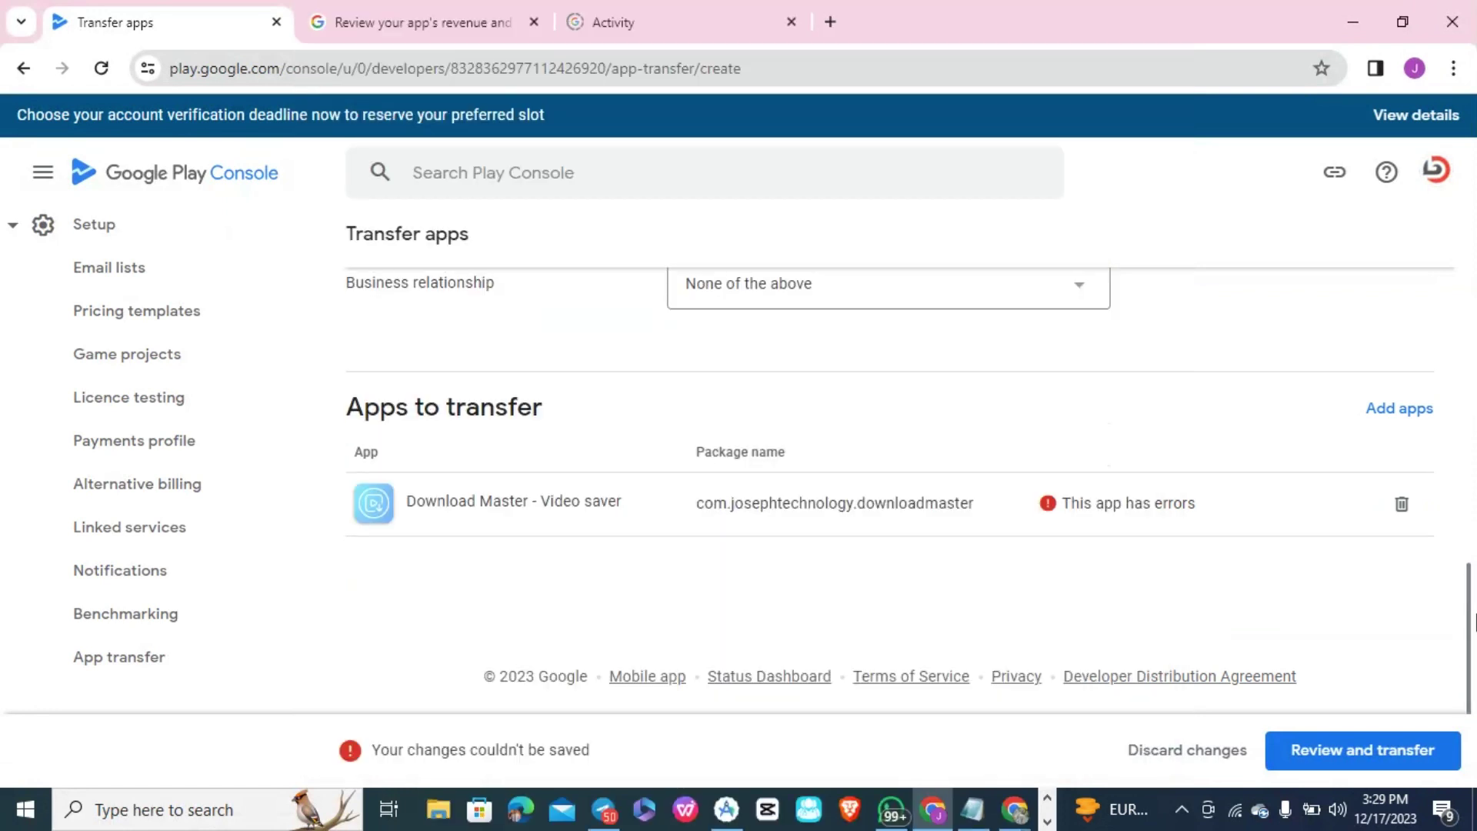
pyautogui.moveTo(1473, 619); pyautogui.dragTo(1469, 247)
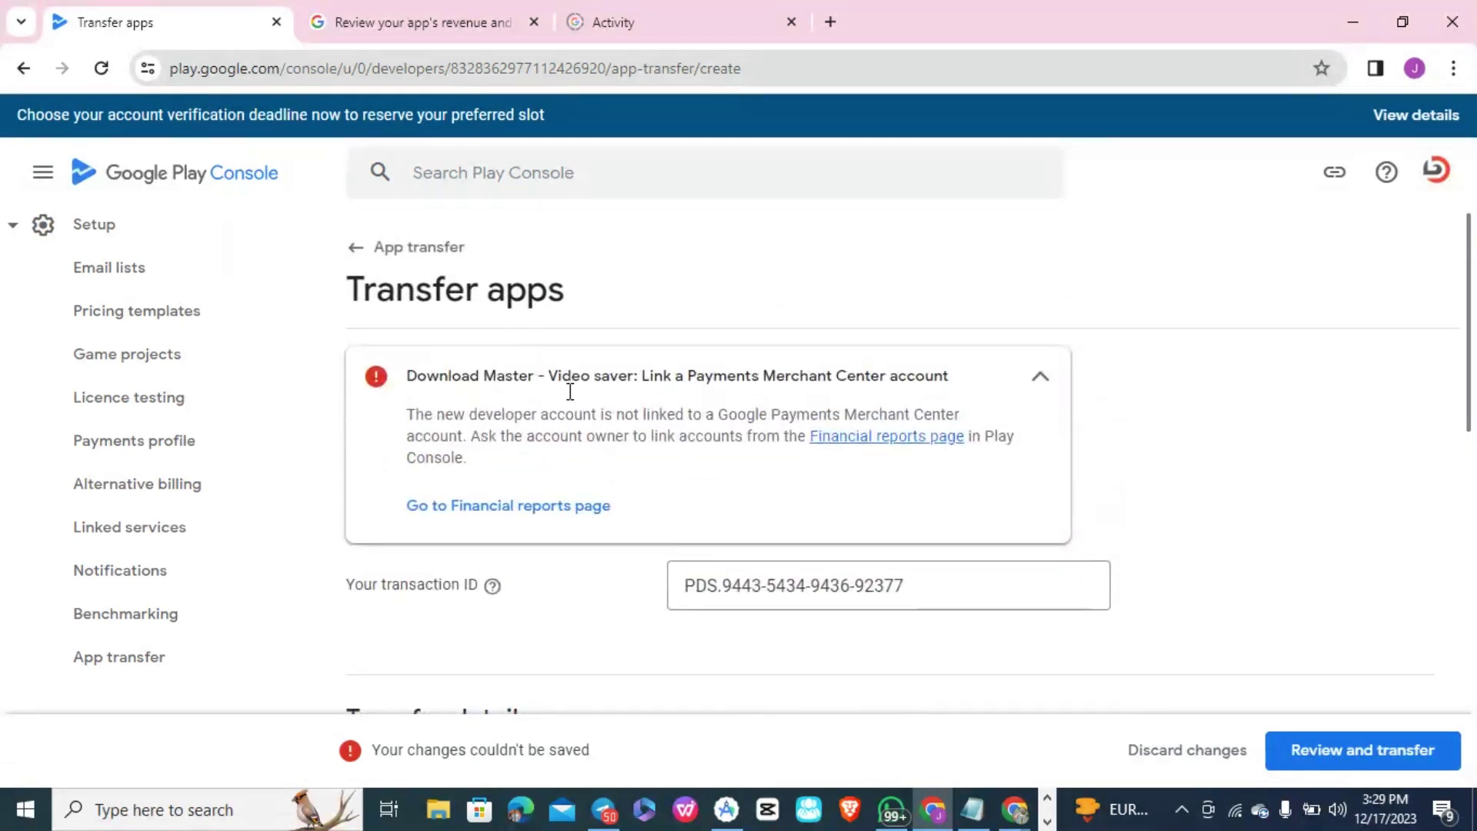
pyautogui.tripleClick(453, 374)
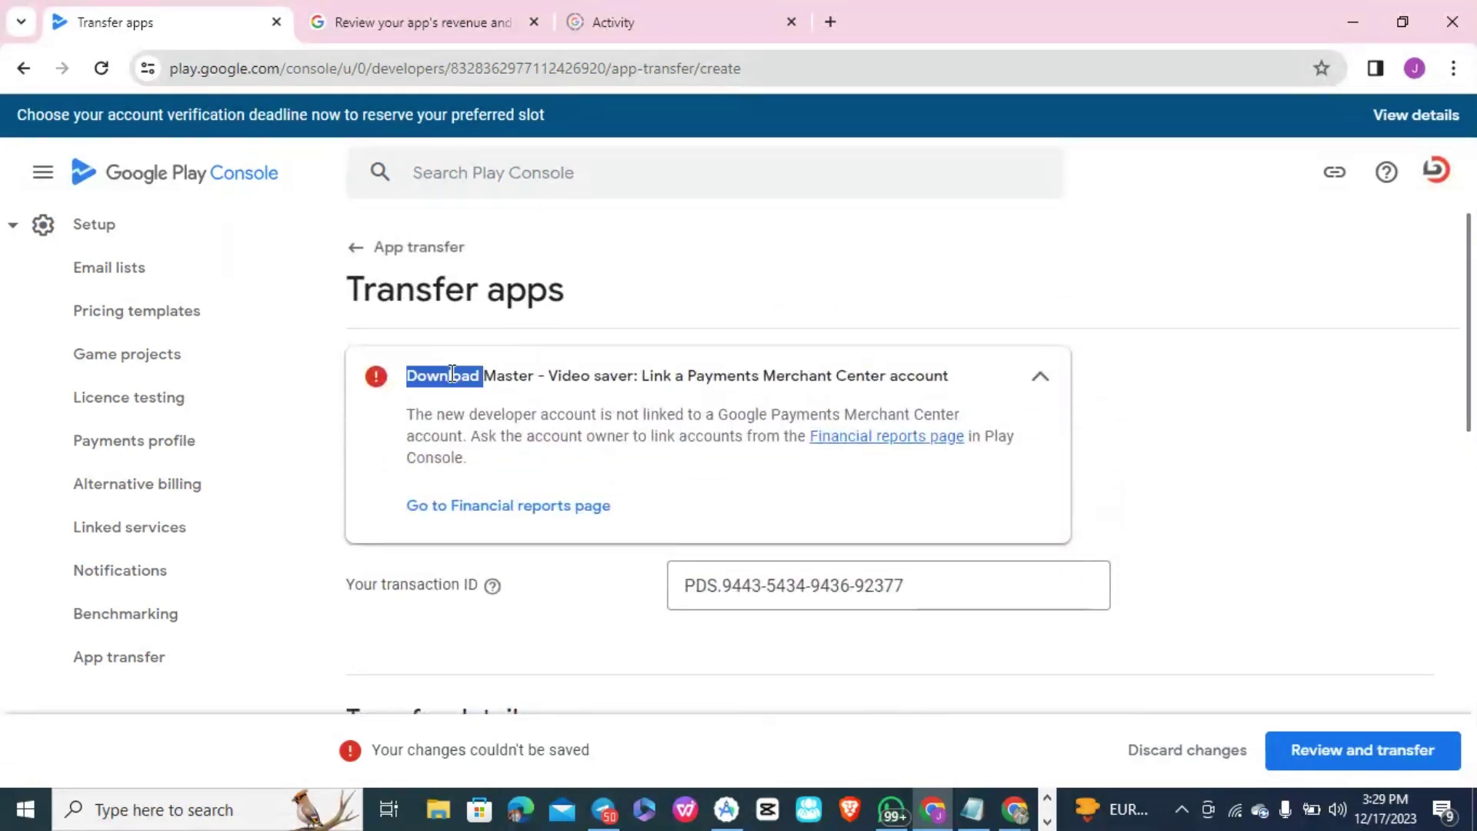
pyautogui.doubleClick(657, 377)
pyautogui.click(800, 382)
pyautogui.tripleClick(555, 432)
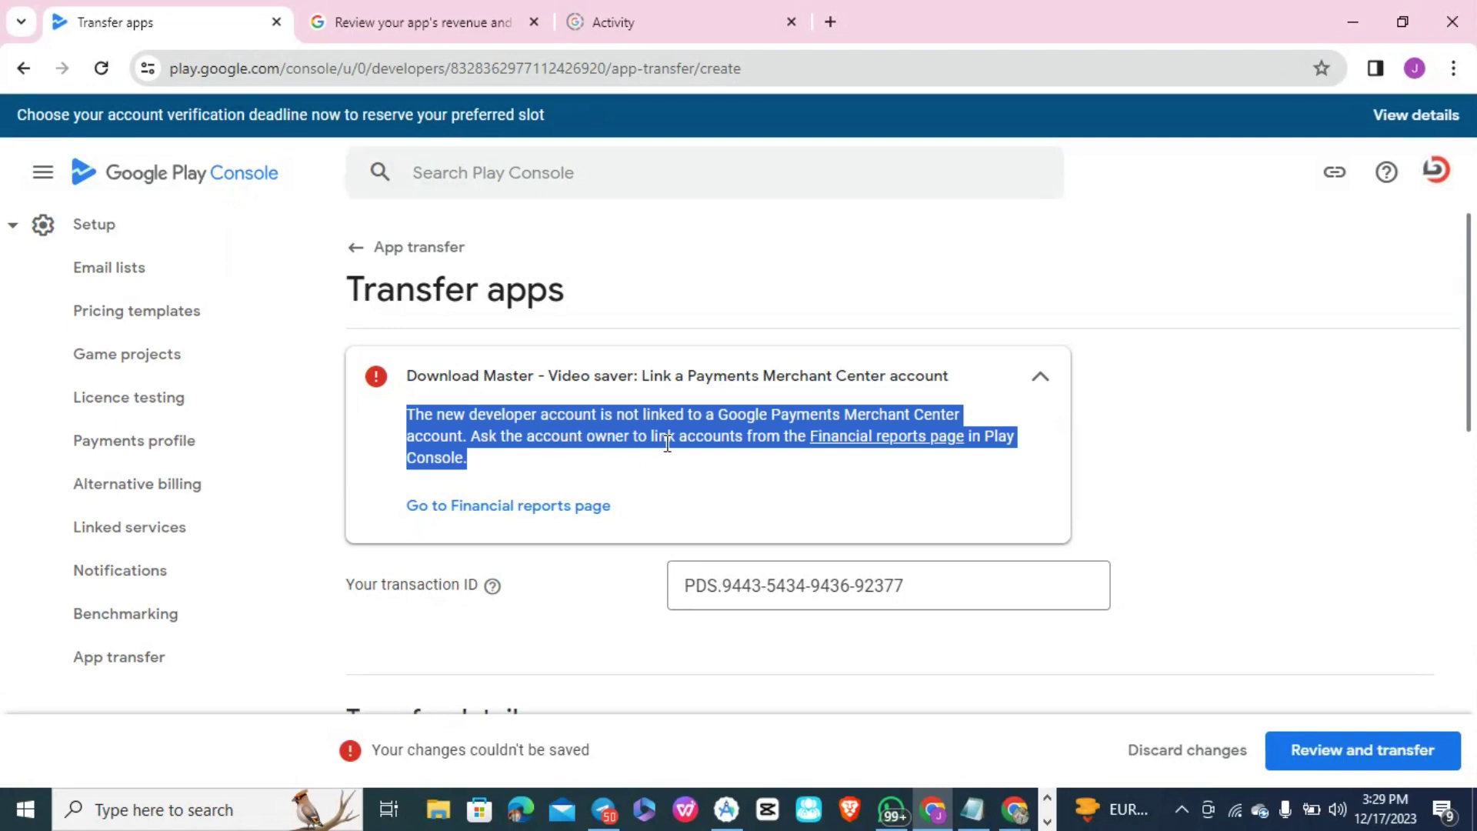
pyautogui.doubleClick(571, 440)
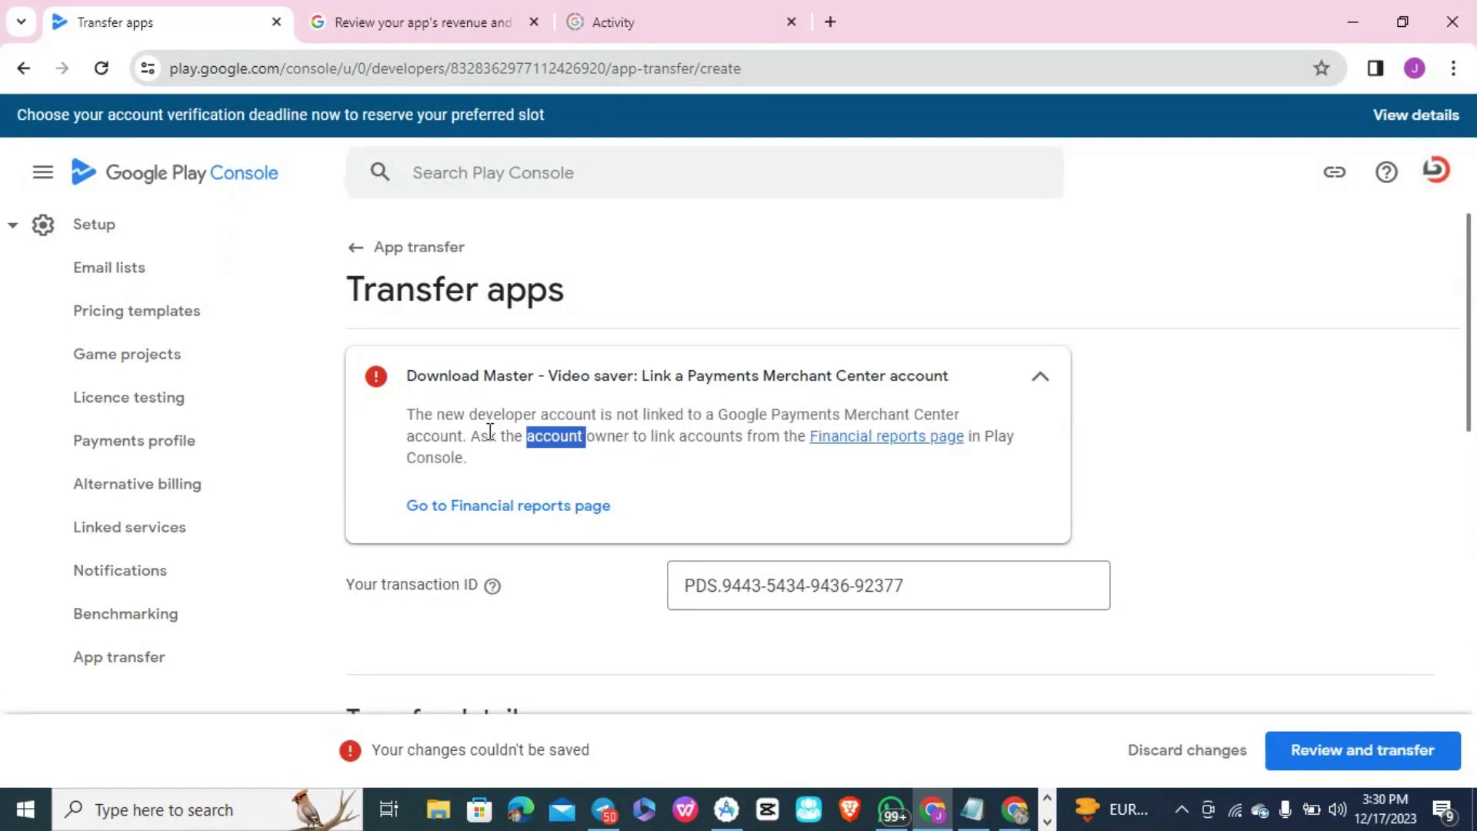
pyautogui.doubleClick(445, 413)
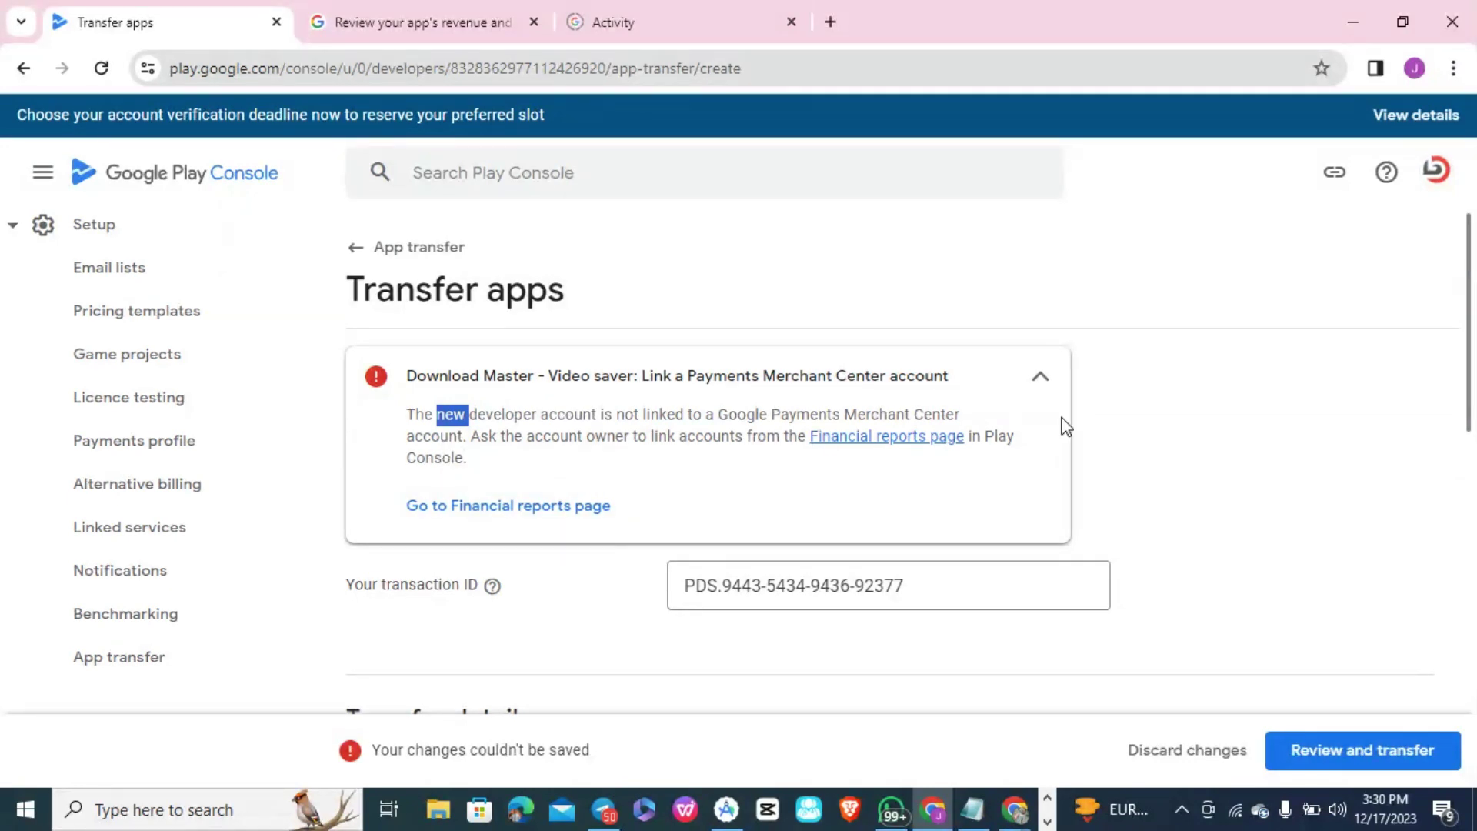
pyautogui.click(1040, 379)
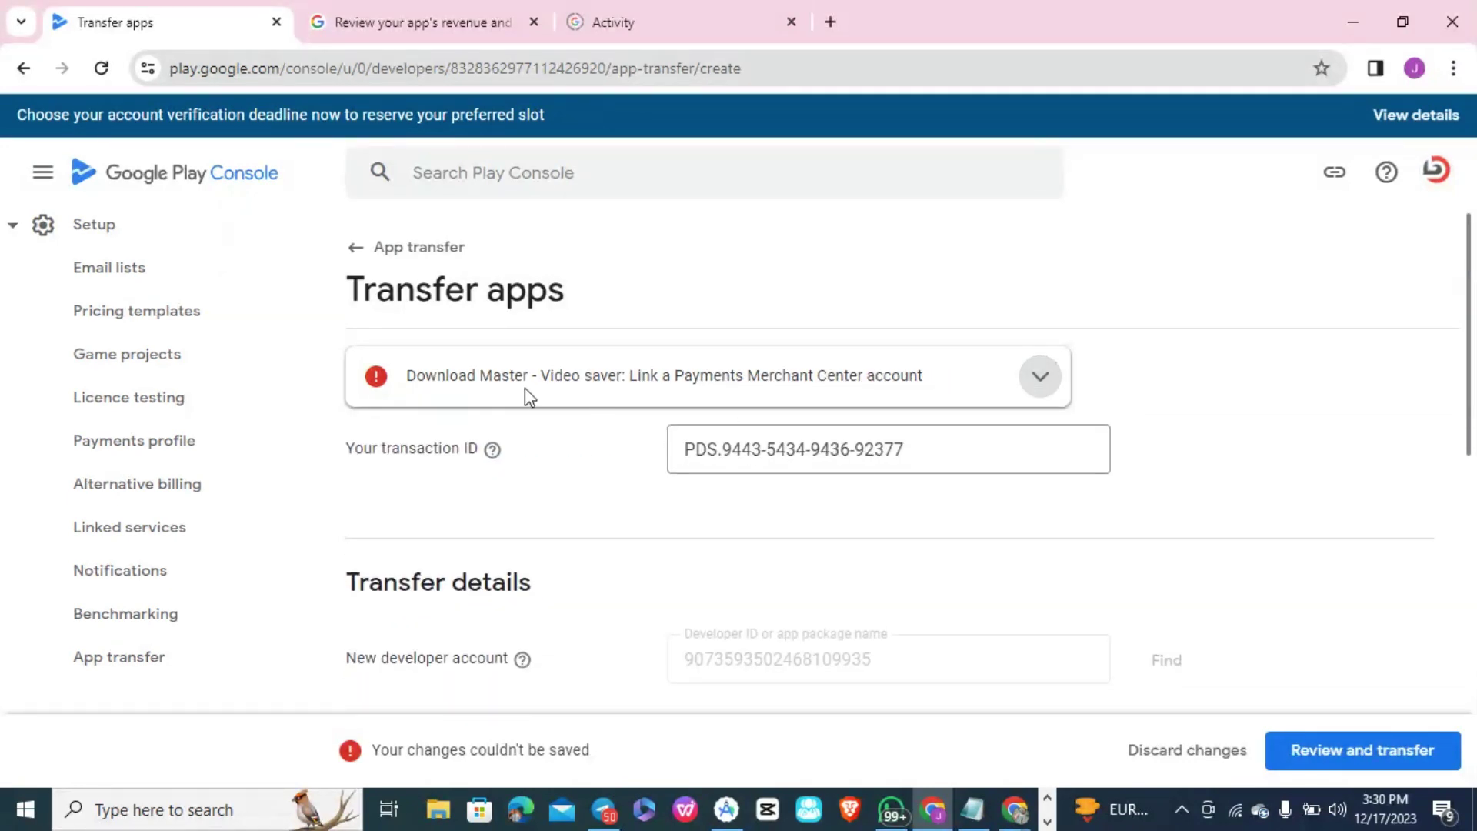
pyautogui.click(1062, 381)
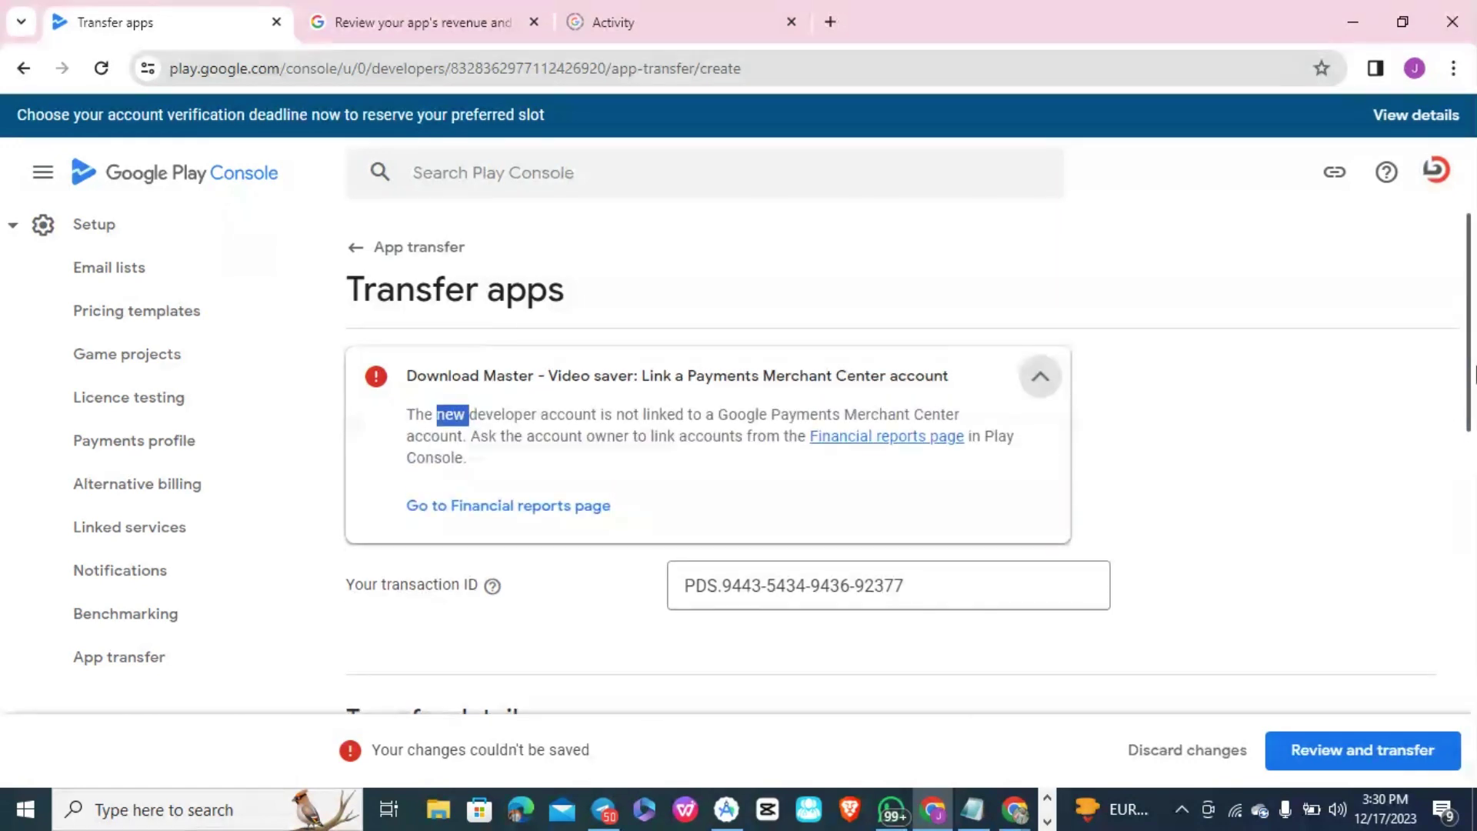
pyautogui.moveTo(1469, 323); pyautogui.dragTo(1473, 719)
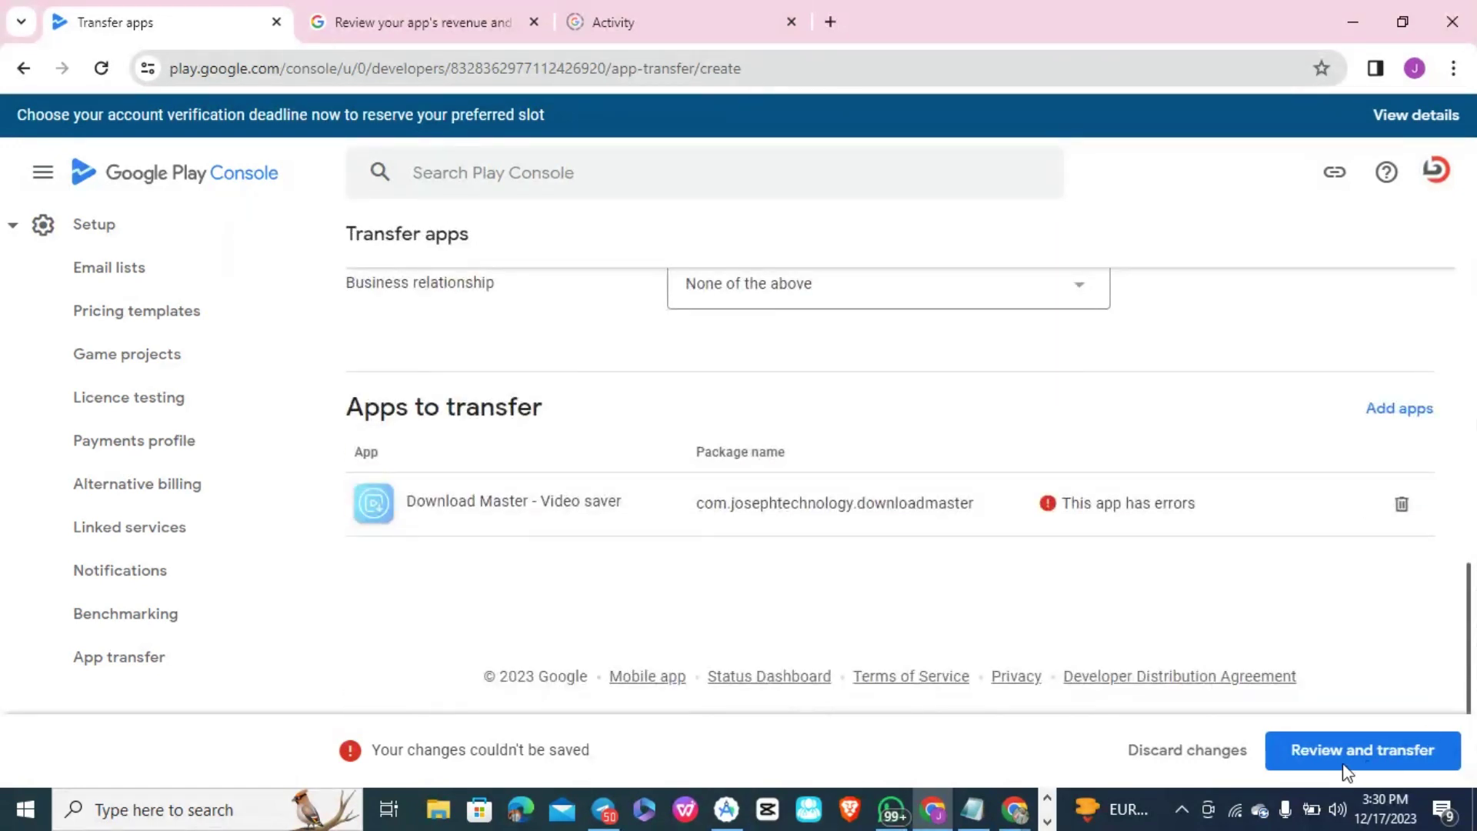
# Reopen the Vanred transfer review and scroll down to the ticked acknowledgement box
pyautogui.click(1363, 745)
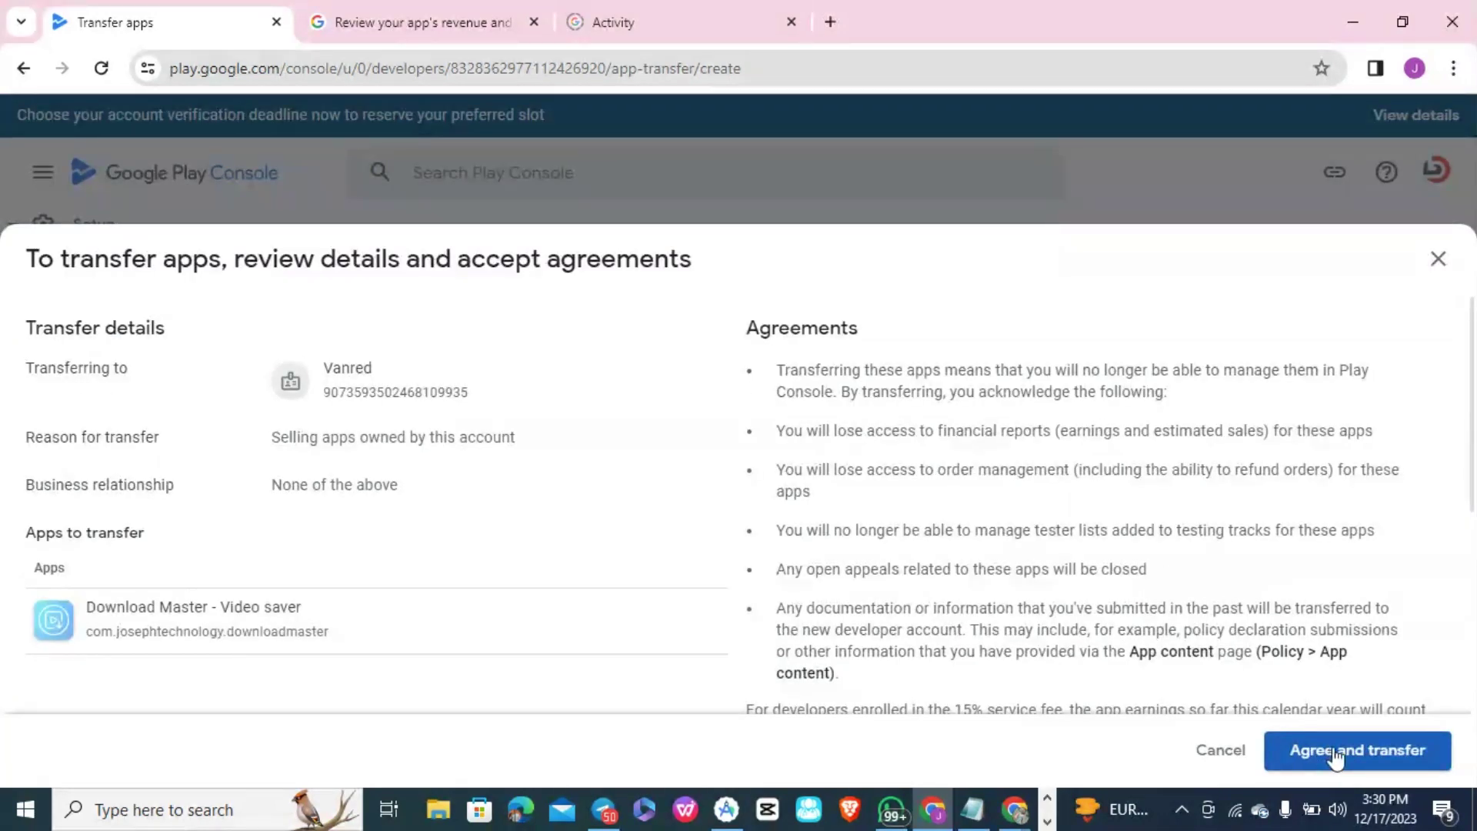
pyautogui.moveTo(1472, 400); pyautogui.dragTo(1475, 615)
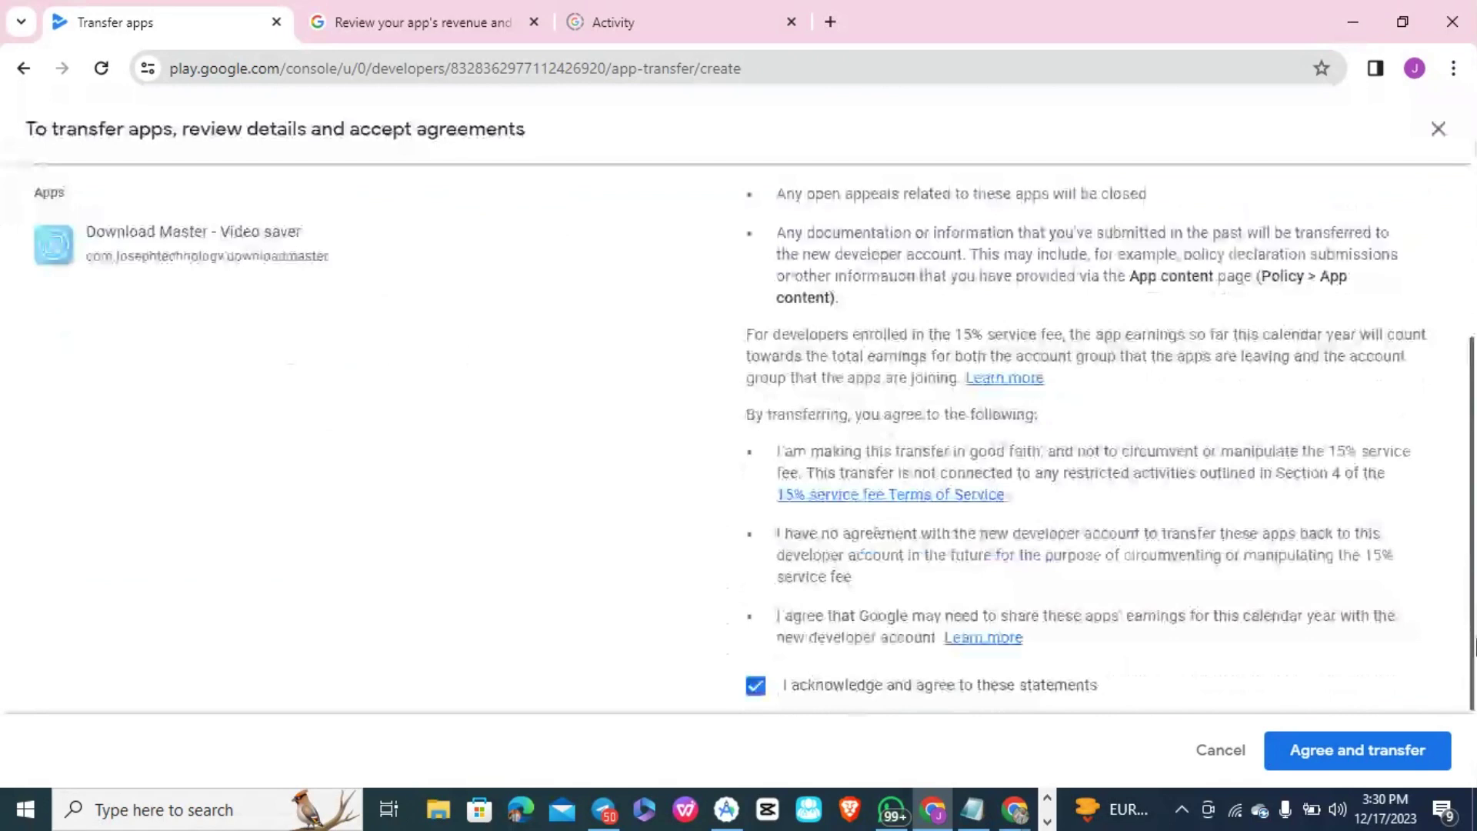